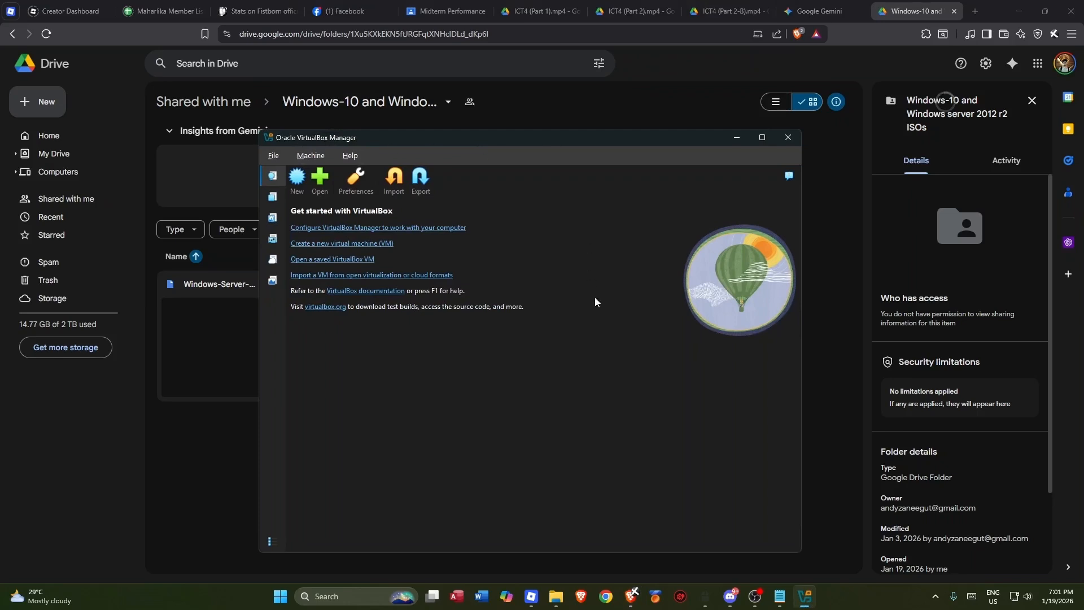
- Switch to the Google Drive folder in the browser and look at the Windows Server 2012 R2 and Windows10.iso files
{"action": "left_click", "coordinate": [219, 477]}
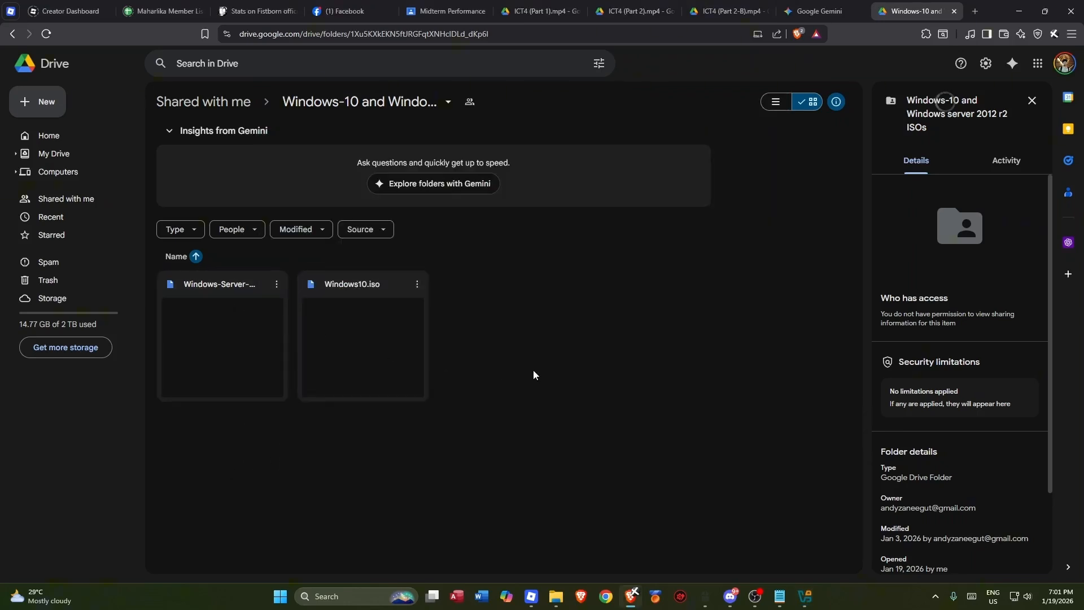
{"action": "left_click", "coordinate": [205, 293]}
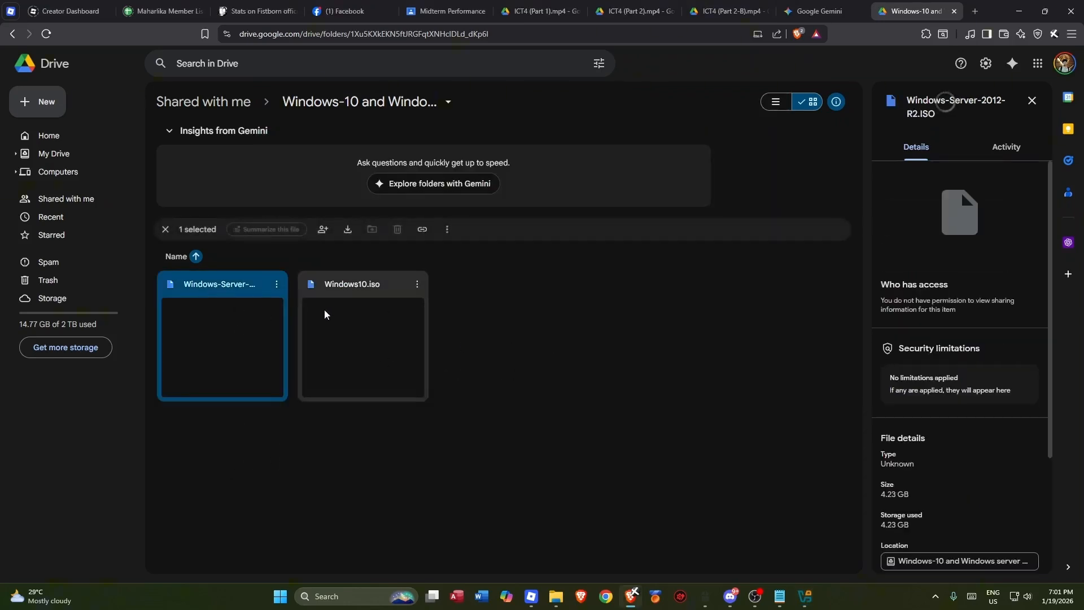
{"action": "left_click", "coordinate": [372, 290]}
{"action": "left_click", "coordinate": [723, 468]}
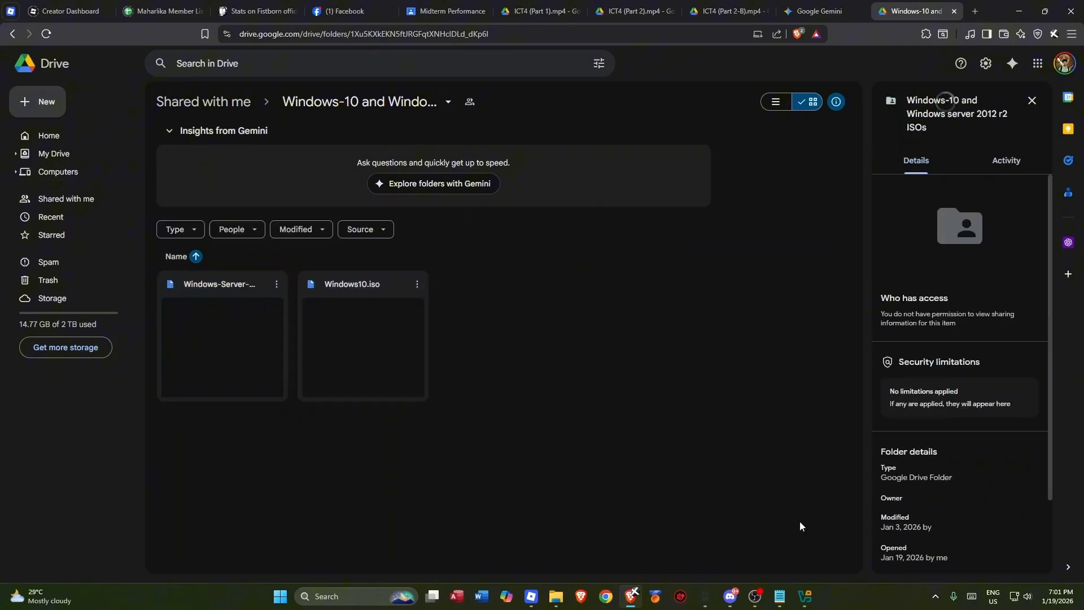
- Switch to VirtualBox Manager and create a virtual machine named Server with OS version Windows Server 2012 (64-bit)
{"action": "left_click", "coordinate": [805, 596]}
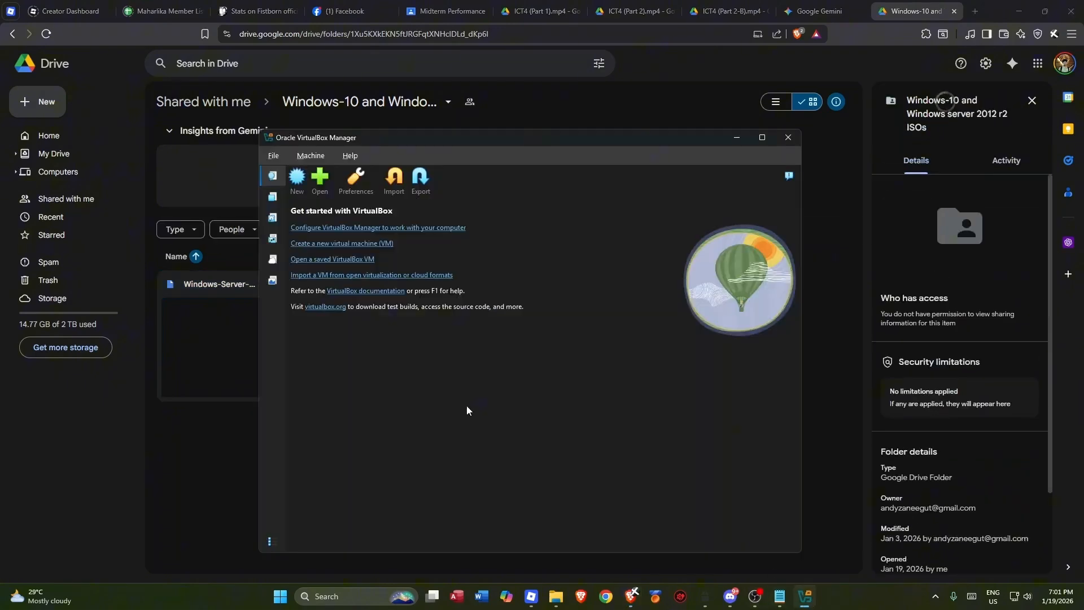
{"action": "left_click", "coordinate": [297, 177]}
{"action": "left_click", "coordinate": [541, 228]}
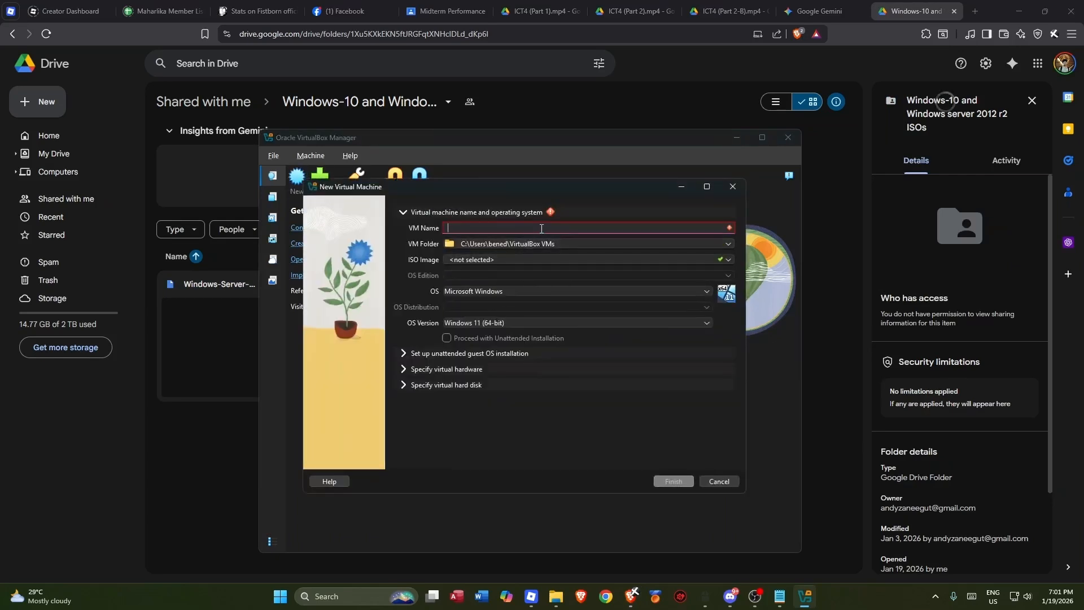
{"action": "type", "text": "Server"}
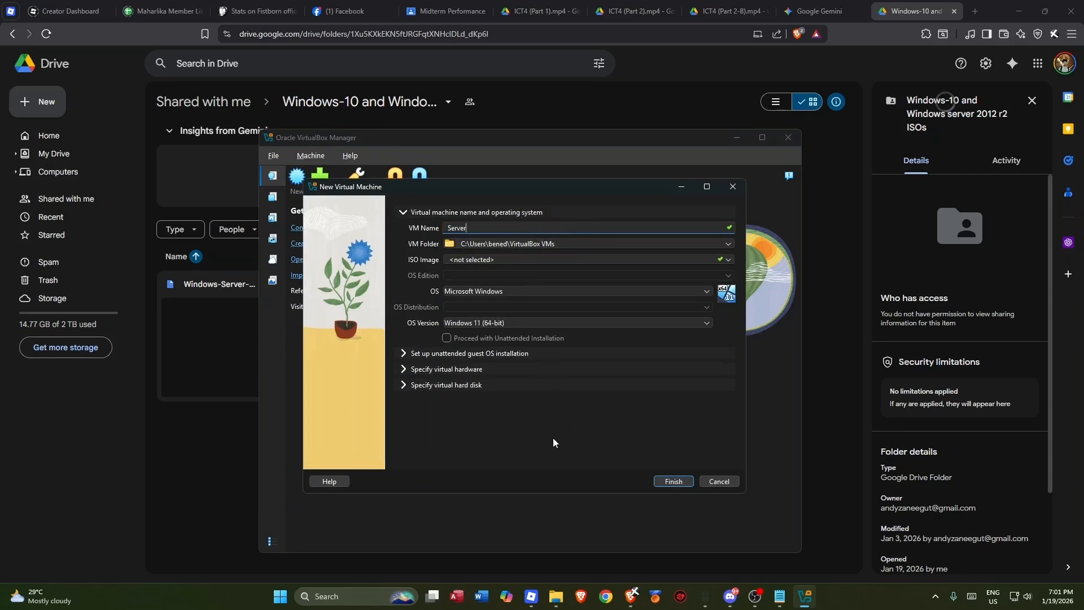
{"action": "left_click", "coordinate": [484, 323]}
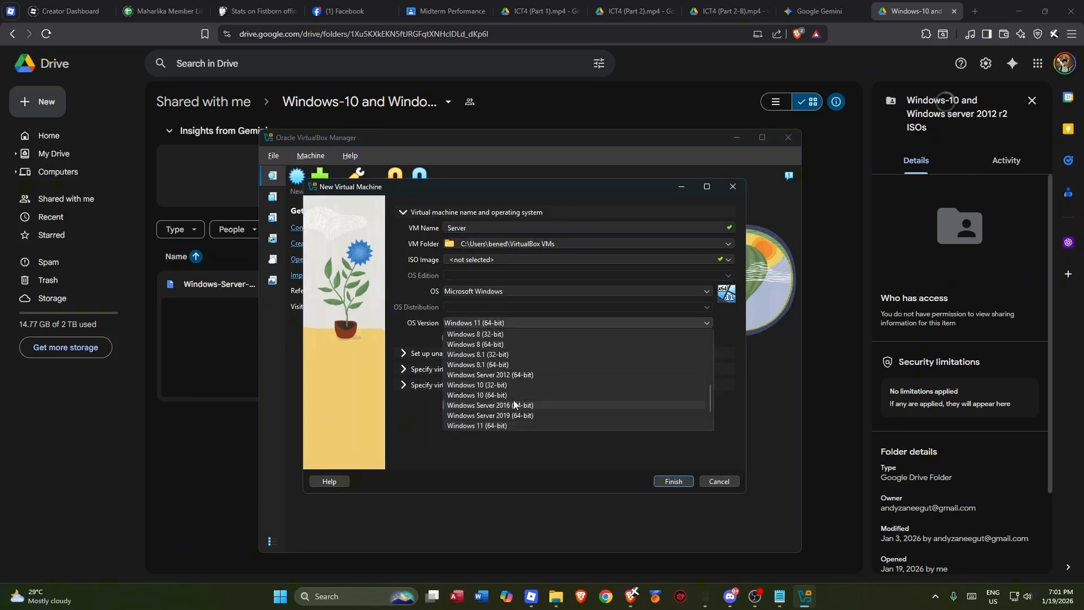
{"action": "left_click", "coordinate": [533, 375]}
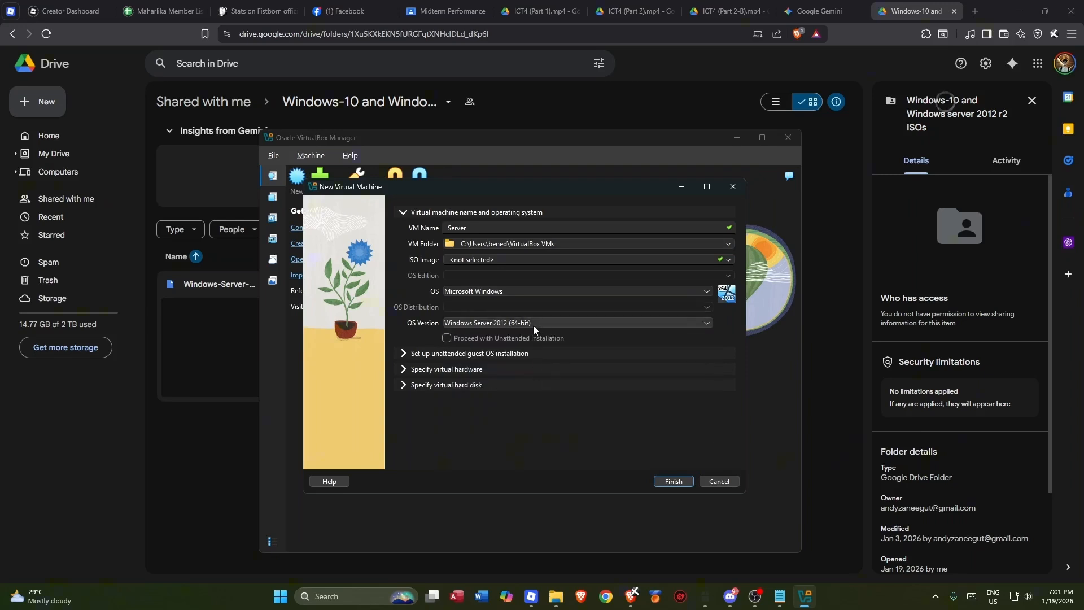
{"action": "left_click", "coordinate": [543, 290]}
{"action": "left_click", "coordinate": [584, 422]}
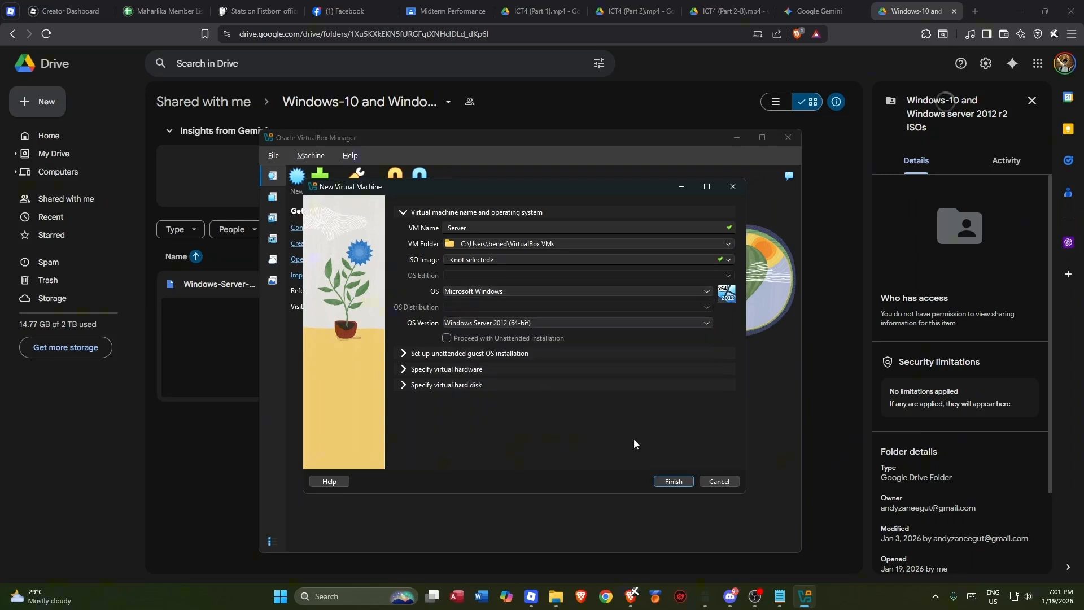
{"action": "left_click", "coordinate": [672, 481]}
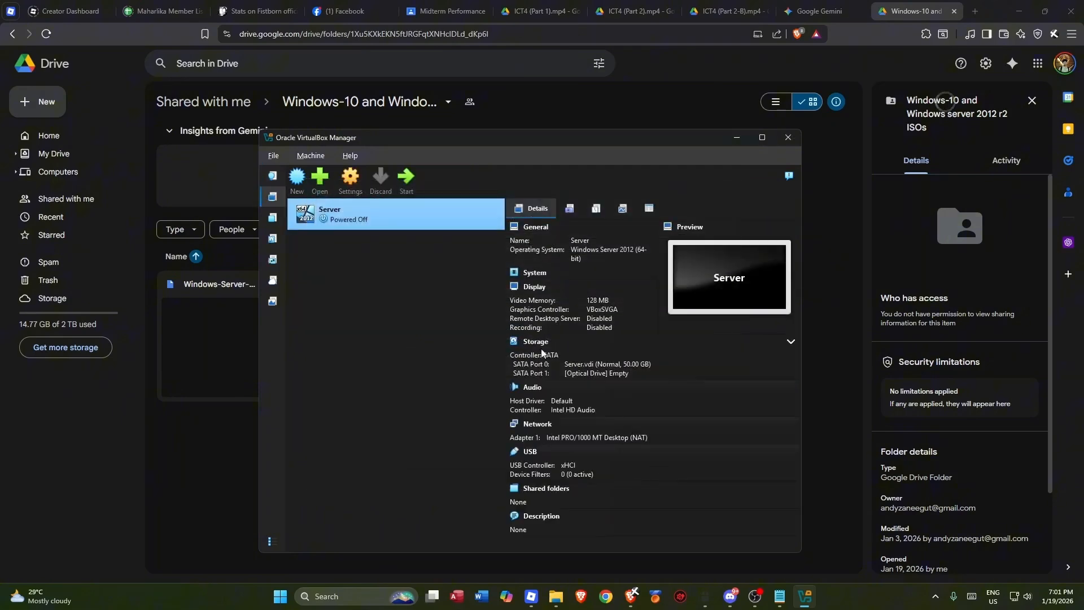
{"action": "left_click", "coordinate": [607, 376]}
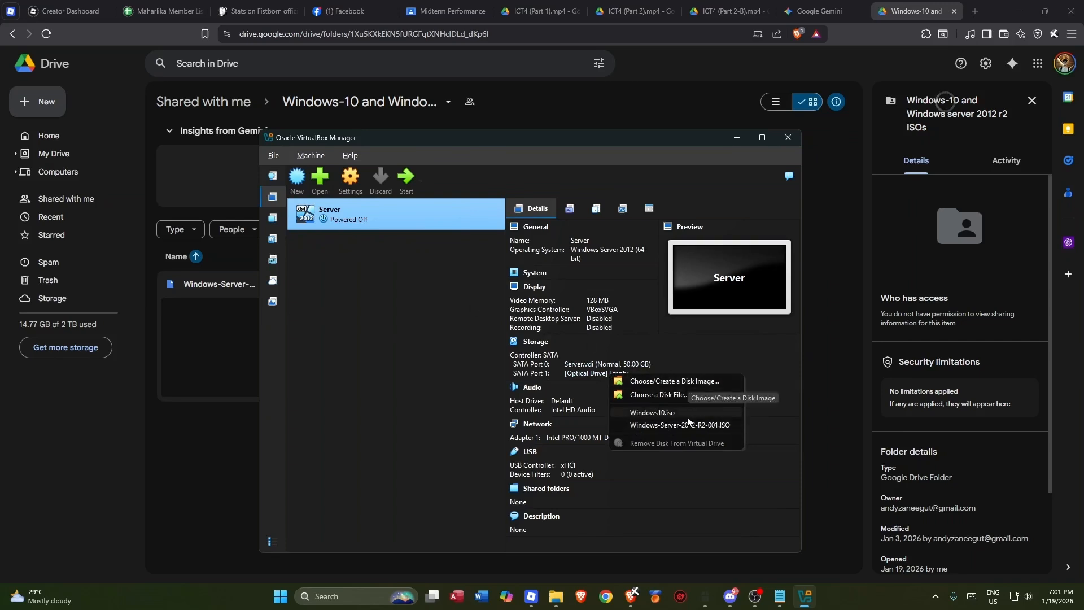
{"action": "left_click", "coordinate": [682, 384]}
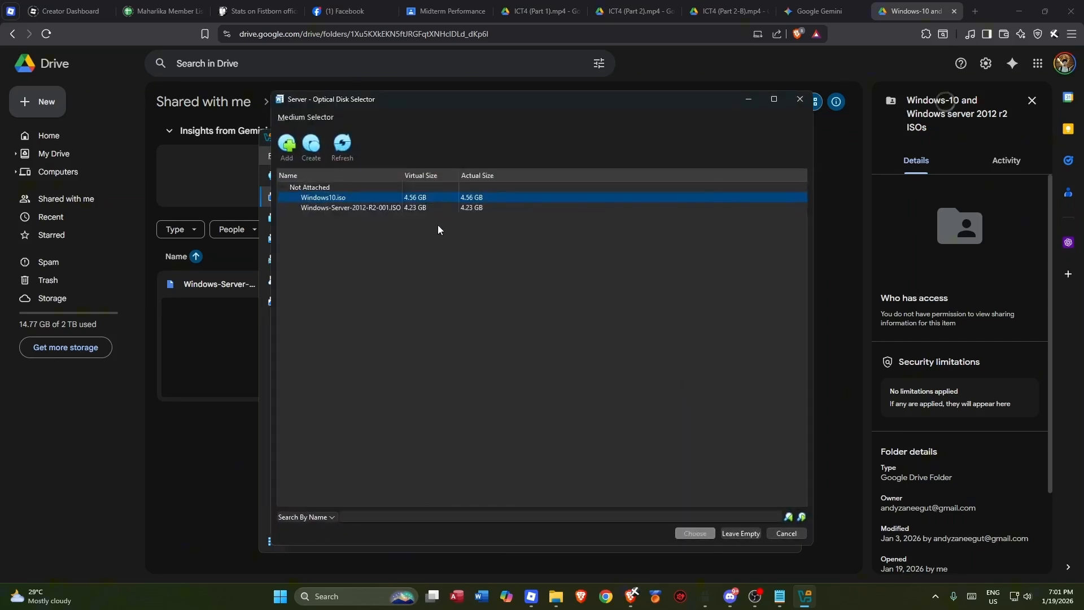
{"action": "left_click", "coordinate": [787, 534]}
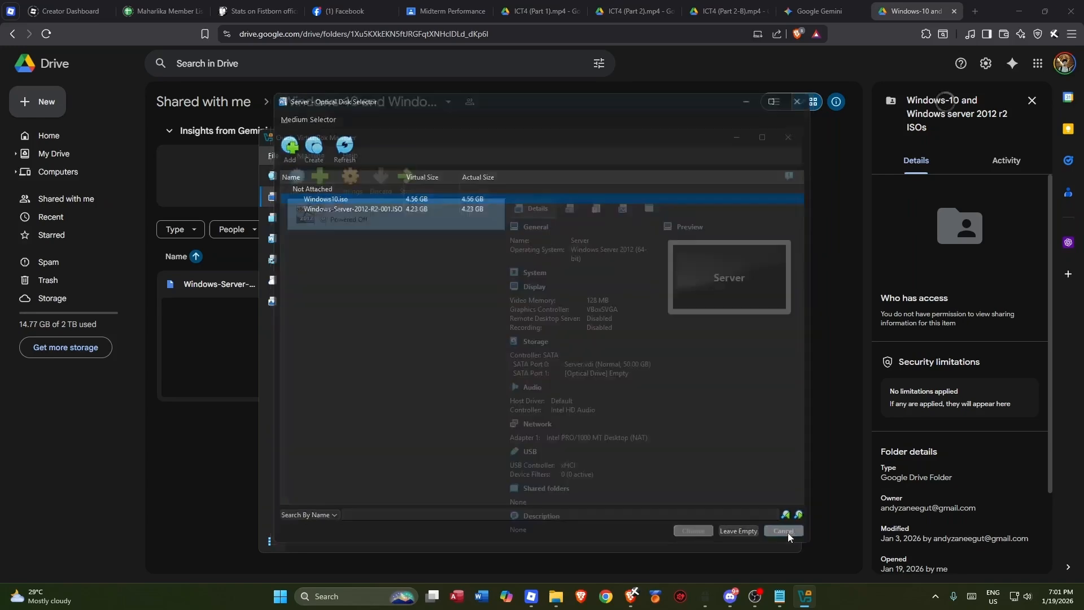
- Attach the disk file Windows-Server-2012-R2-001.ISO to the Server machine's empty optical drive
{"action": "left_click", "coordinate": [608, 375]}
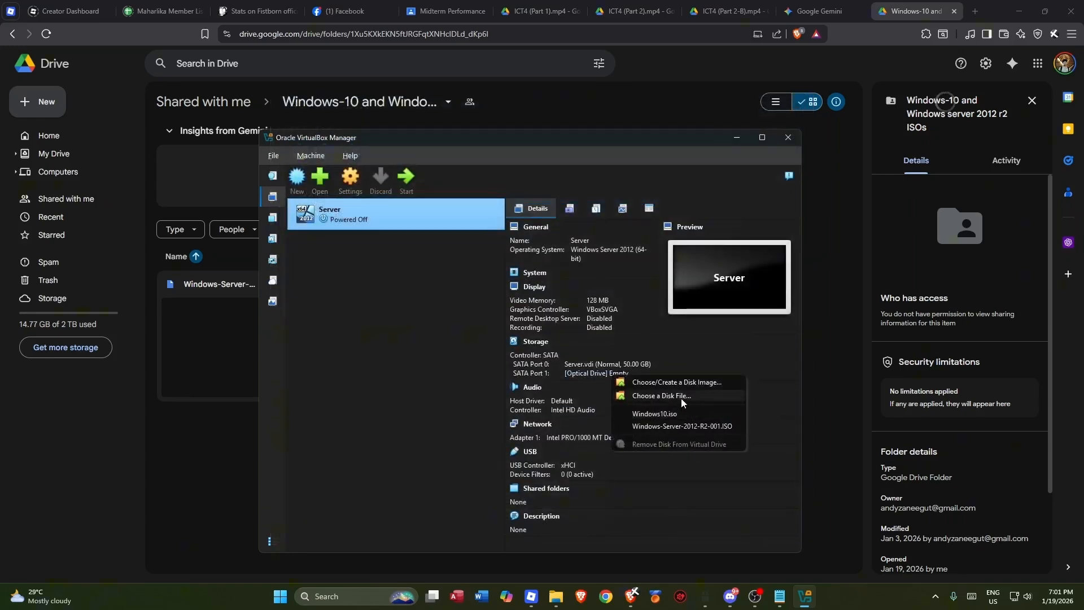
{"action": "left_click", "coordinate": [681, 396]}
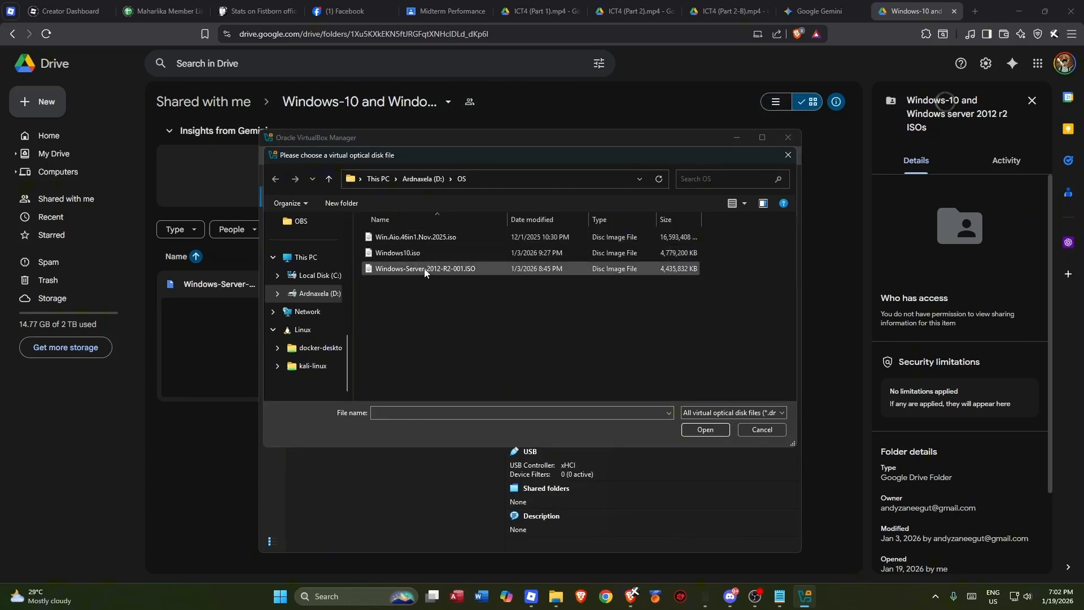
{"action": "left_click", "coordinate": [423, 271]}
{"action": "left_click", "coordinate": [409, 252]}
{"action": "left_click", "coordinate": [438, 269]}
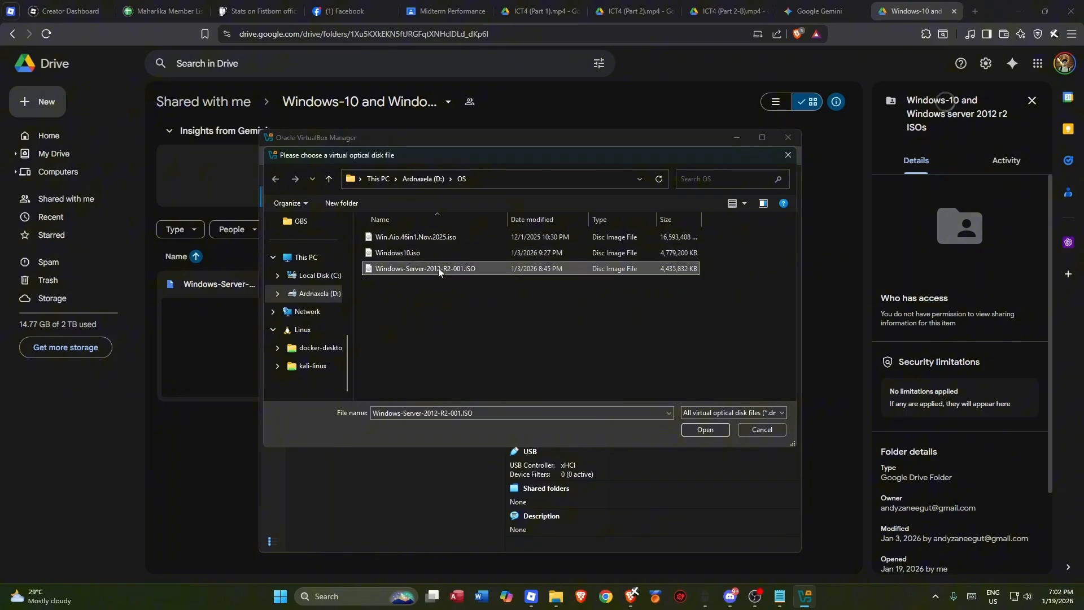
{"action": "left_click", "coordinate": [697, 430]}
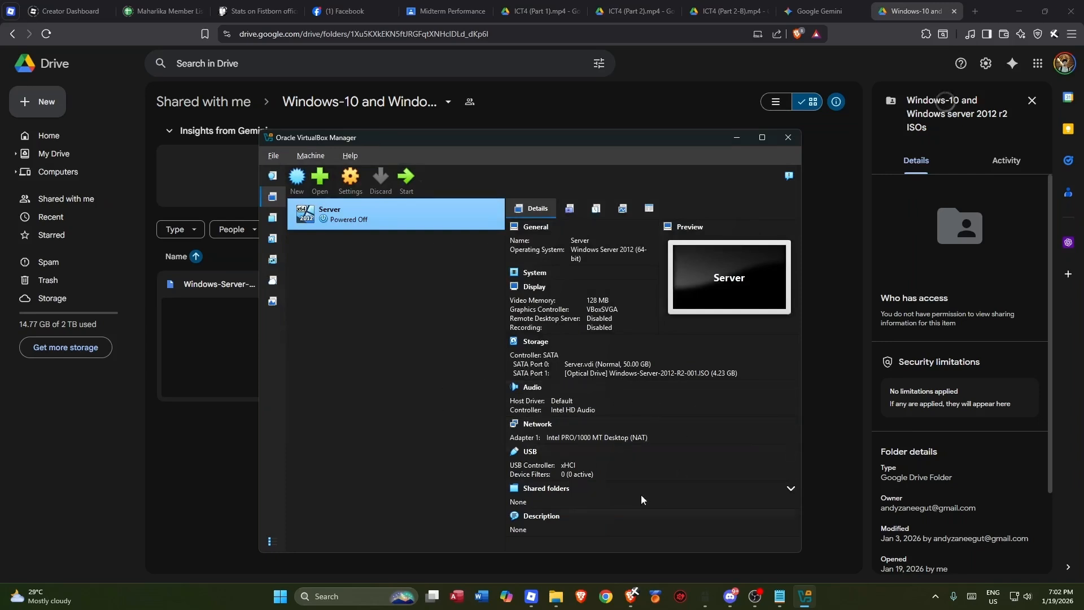
- Start the Server virtual machine with a normal start
{"action": "right_click", "coordinate": [423, 221]}
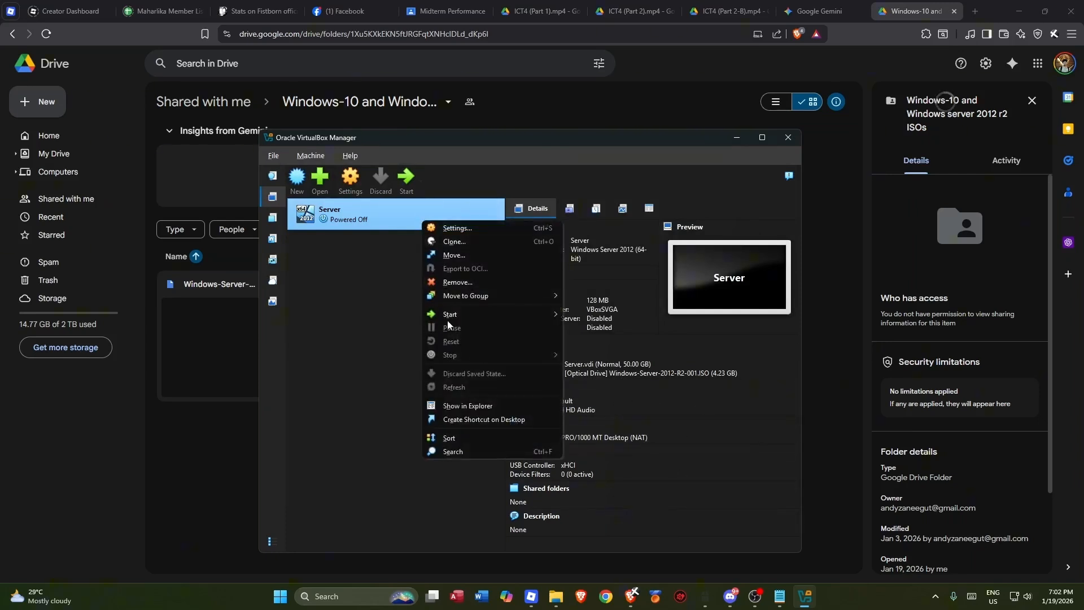
{"action": "mouse_move", "coordinate": [483, 316]}
{"action": "left_click", "coordinate": [602, 315]}
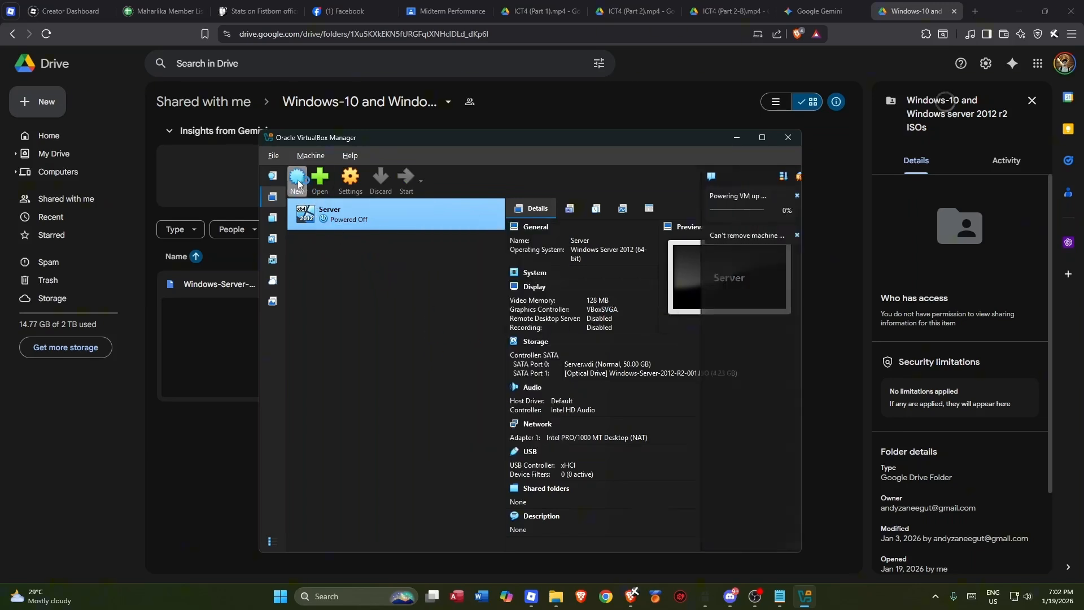
- Create a second virtual machine named Client, keeping the default OS version Windows 11 (64-bit)
{"action": "left_click", "coordinate": [303, 195]}
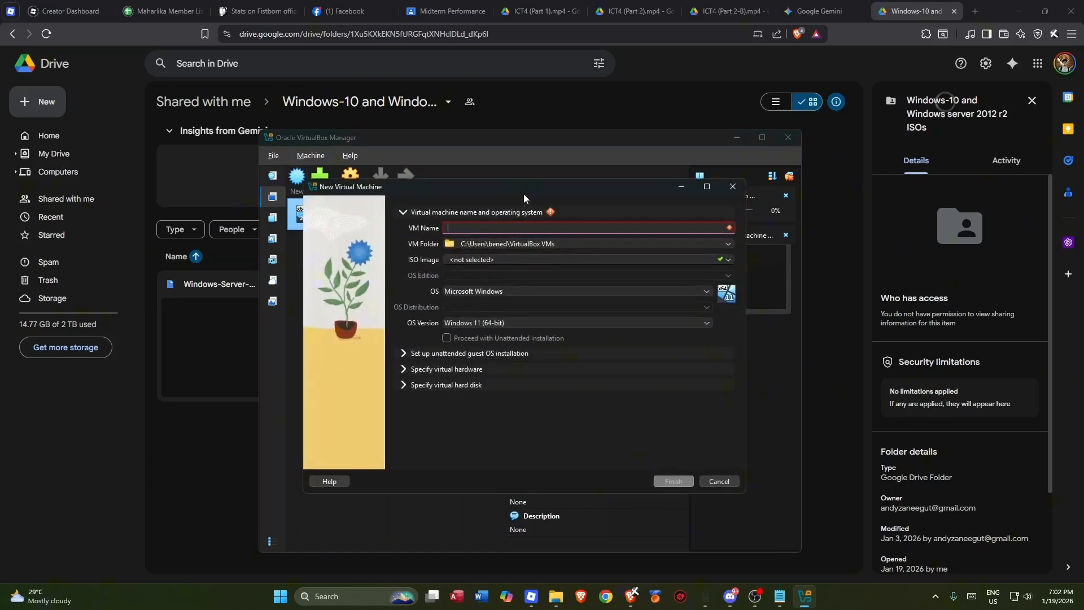
{"action": "left_click_drag", "start_coordinate": [523, 194], "coordinate": [490, 196]}
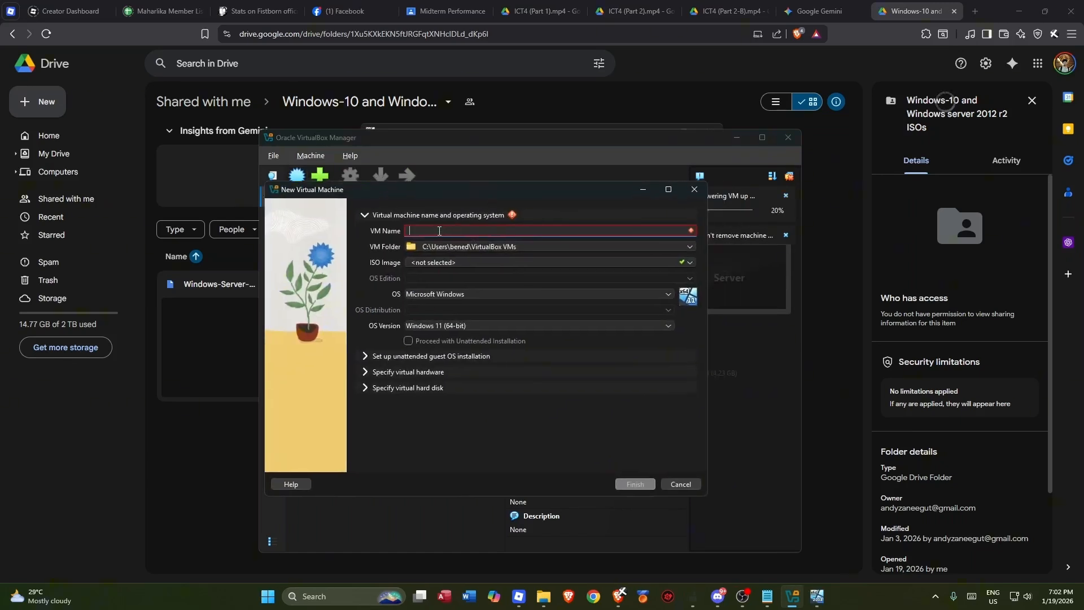
{"action": "type", "text": "Client"}
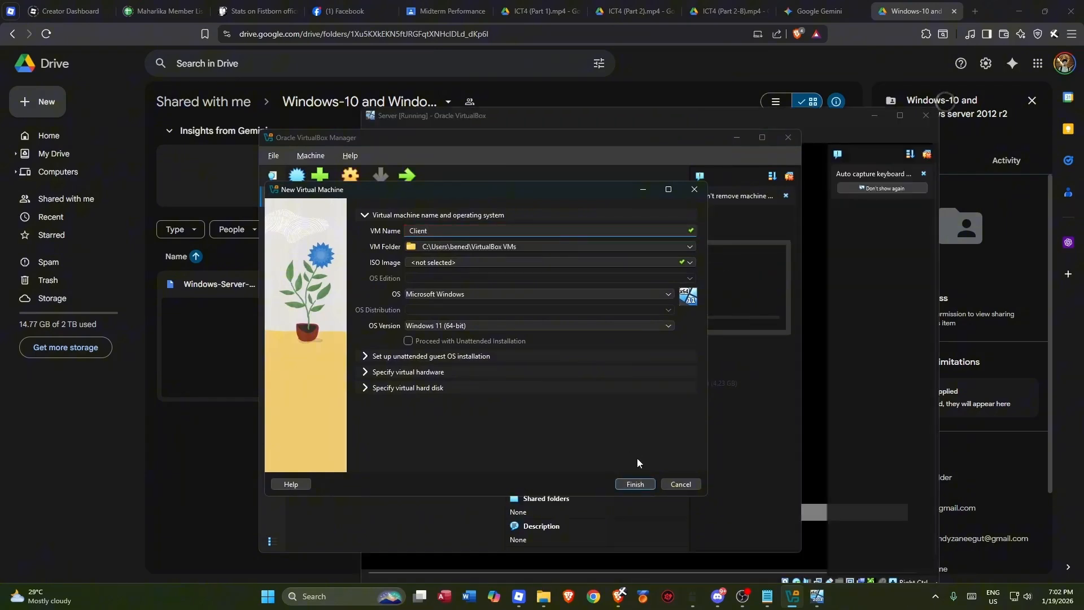
{"action": "left_click", "coordinate": [630, 486]}
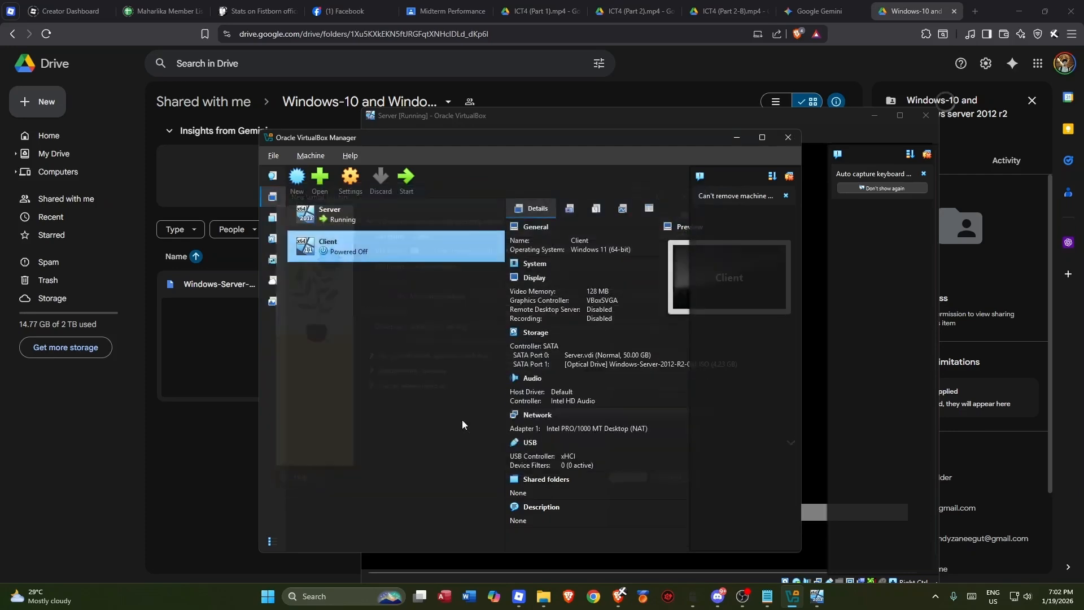
- Attach the disk file Windows10.iso to the Client machine's empty optical drive
{"action": "left_click", "coordinate": [620, 365]}
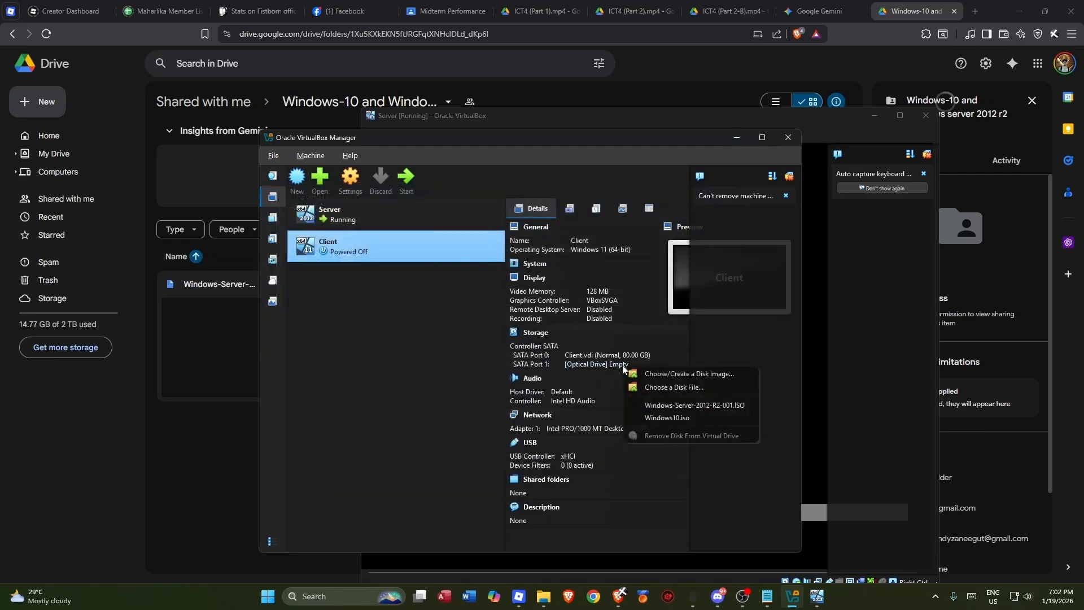
{"action": "left_click", "coordinate": [683, 388]}
{"action": "left_click", "coordinate": [480, 253]}
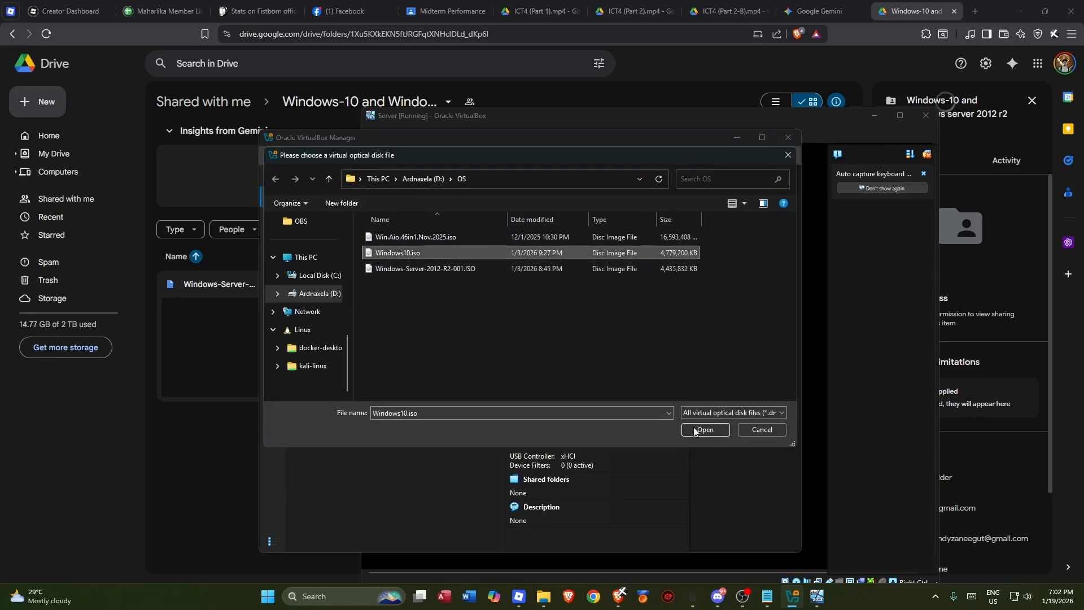
{"action": "left_click", "coordinate": [713, 429]}
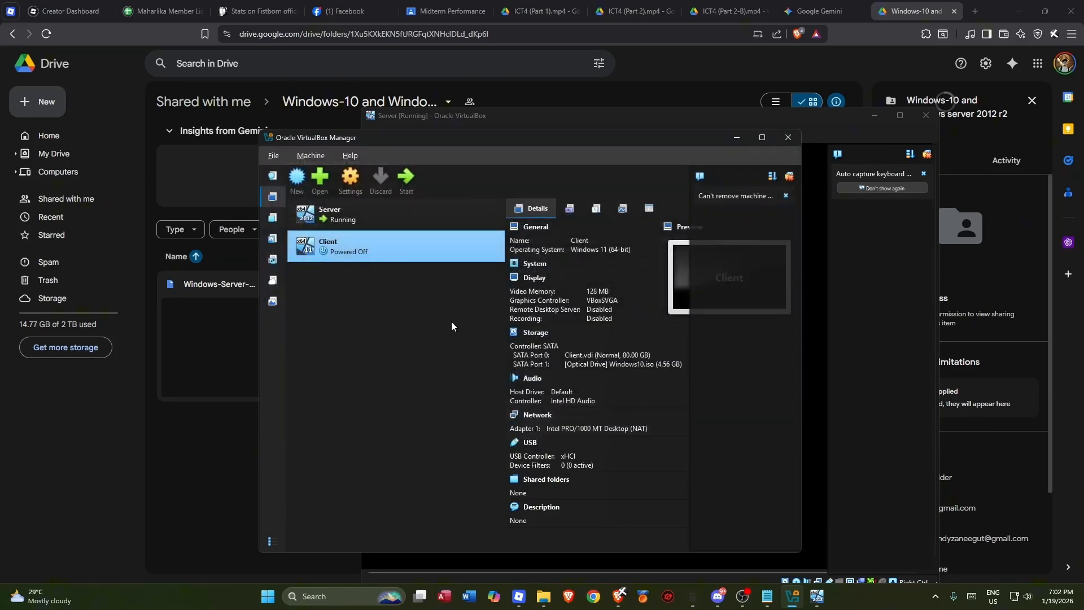
- Start the Client virtual machine with a normal start
{"action": "right_click", "coordinate": [441, 248]}
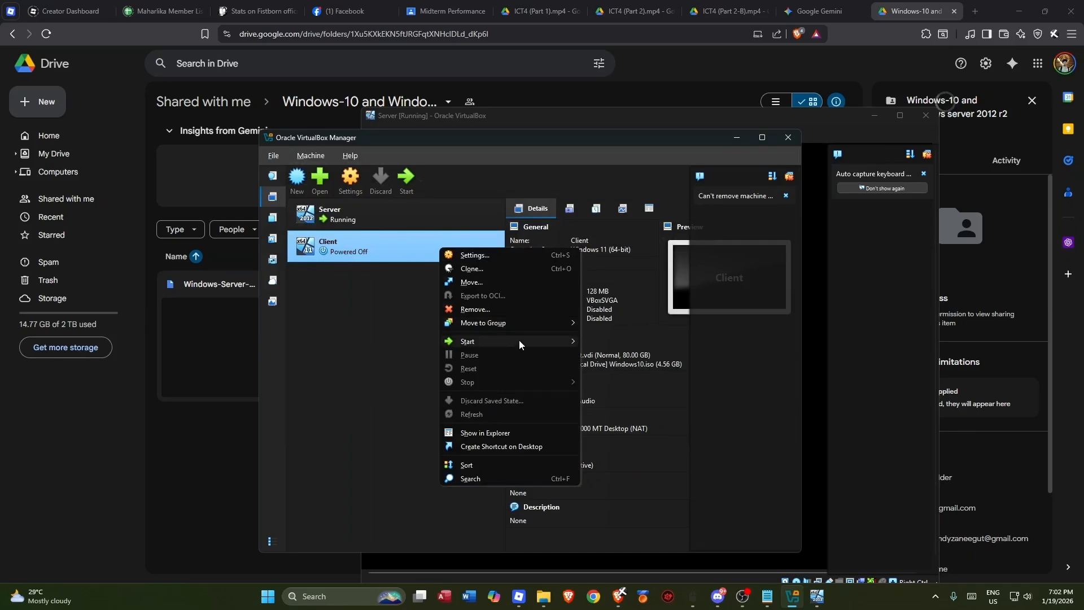
{"action": "mouse_move", "coordinate": [519, 340]}
{"action": "left_click", "coordinate": [607, 348]}
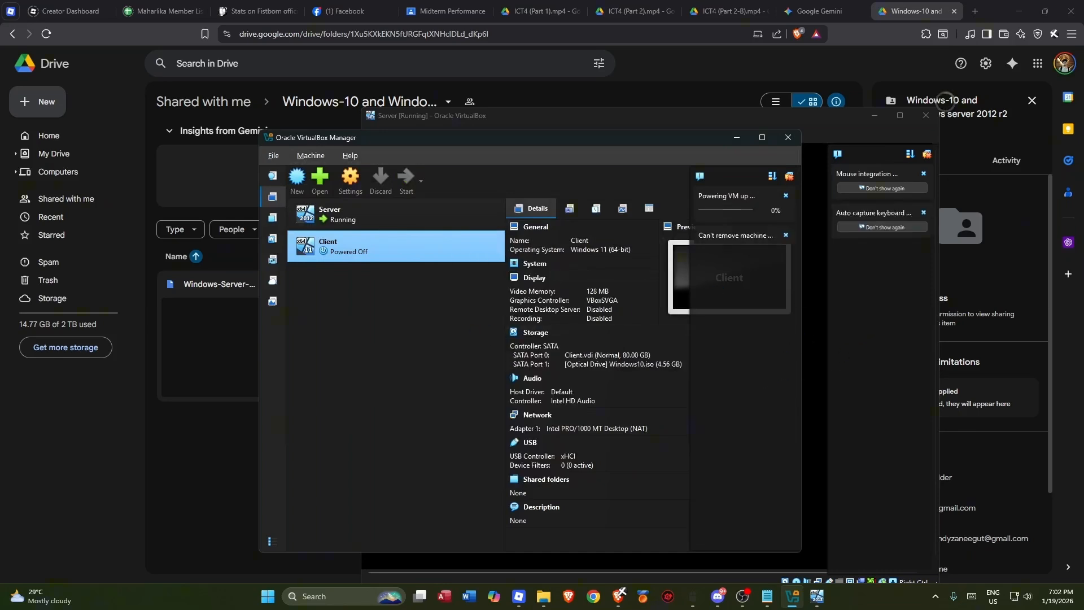
- Bring the running Server machine's window to the front and snap it to the left half of the desktop
{"action": "left_click", "coordinate": [813, 333]}
{"action": "left_click_drag", "start_coordinate": [566, 142], "coordinate": [160, 2]}
{"action": "left_click_drag", "start_coordinate": [247, 8], "coordinate": [443, 39]}
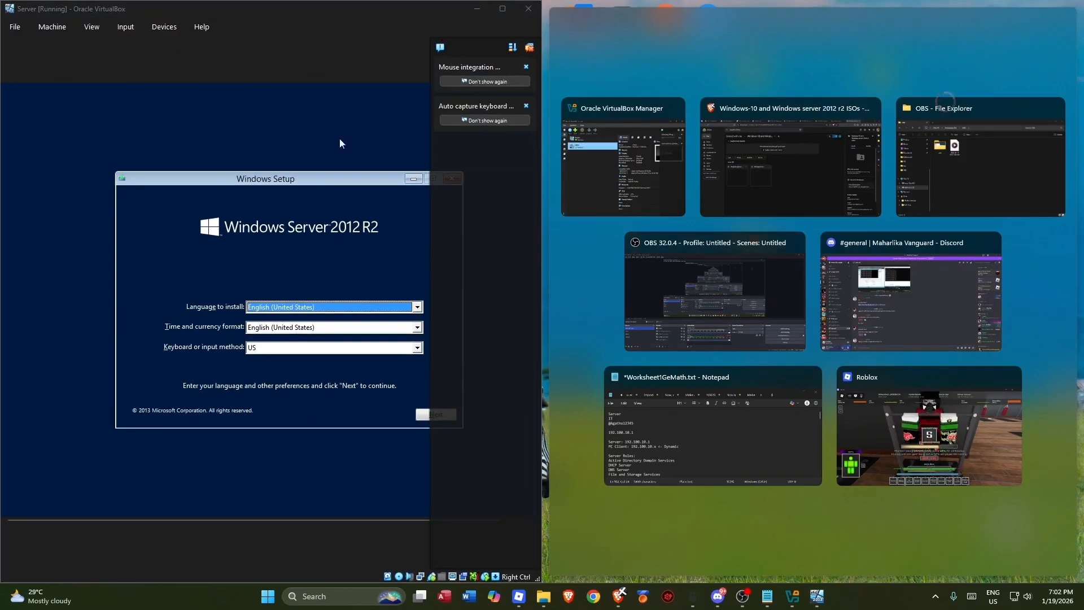
- Start the Windows Server 2012 R2 installation in the Server machine, keeping English (United States) and the US keyboard
{"action": "left_click", "coordinate": [338, 112]}
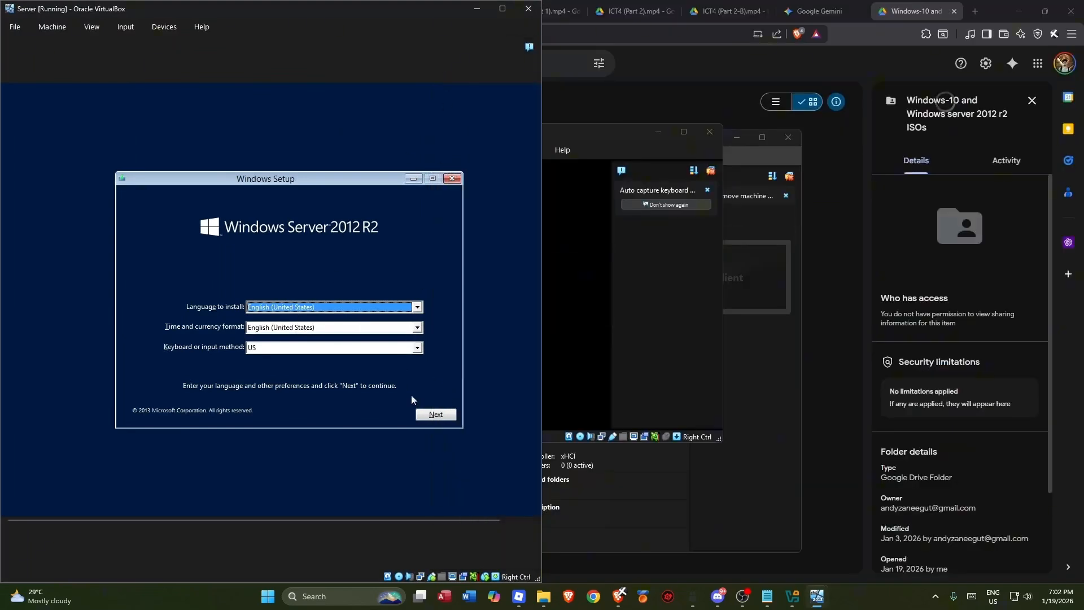
{"action": "left_click", "coordinate": [436, 414]}
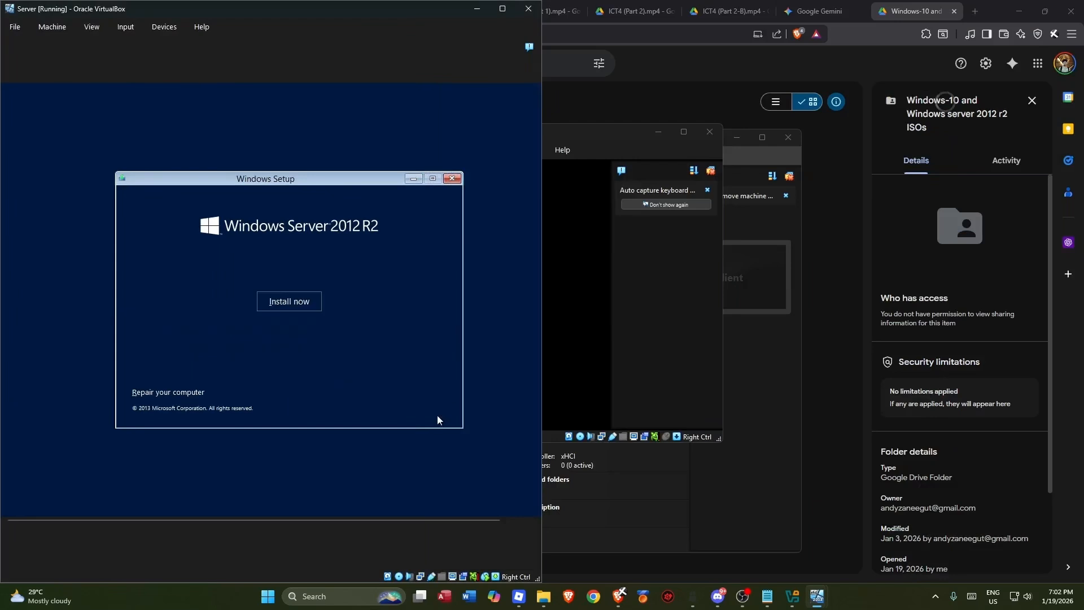
{"action": "left_click", "coordinate": [288, 302]}
- Snap the running Client machine's window to the right half of the desktop without capturing input, and bring VirtualBox Manager to the front
{"action": "left_click", "coordinate": [595, 226]}
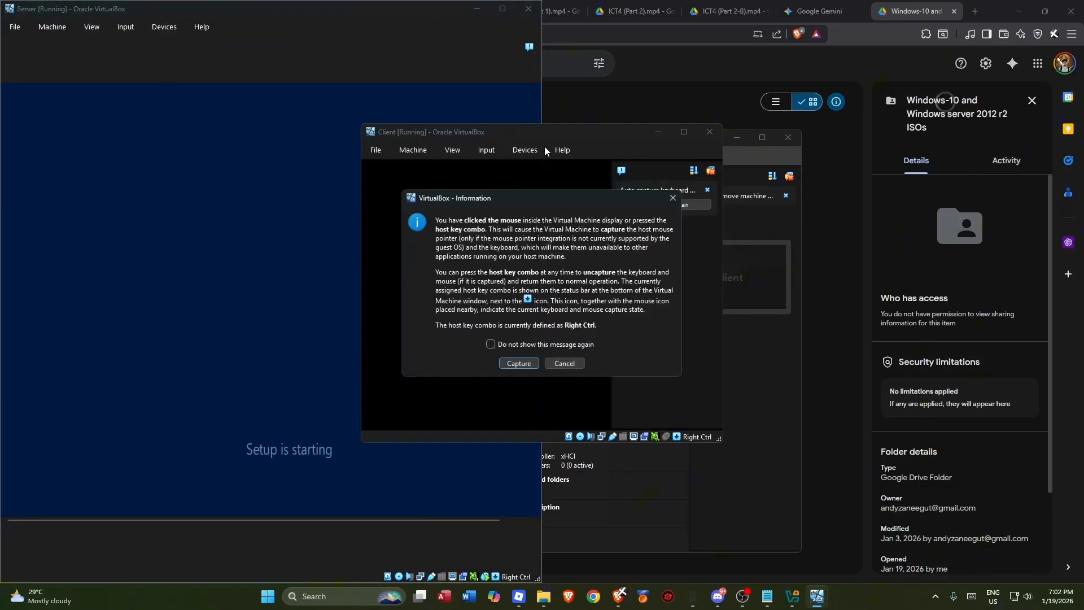
{"action": "left_click", "coordinate": [564, 363]}
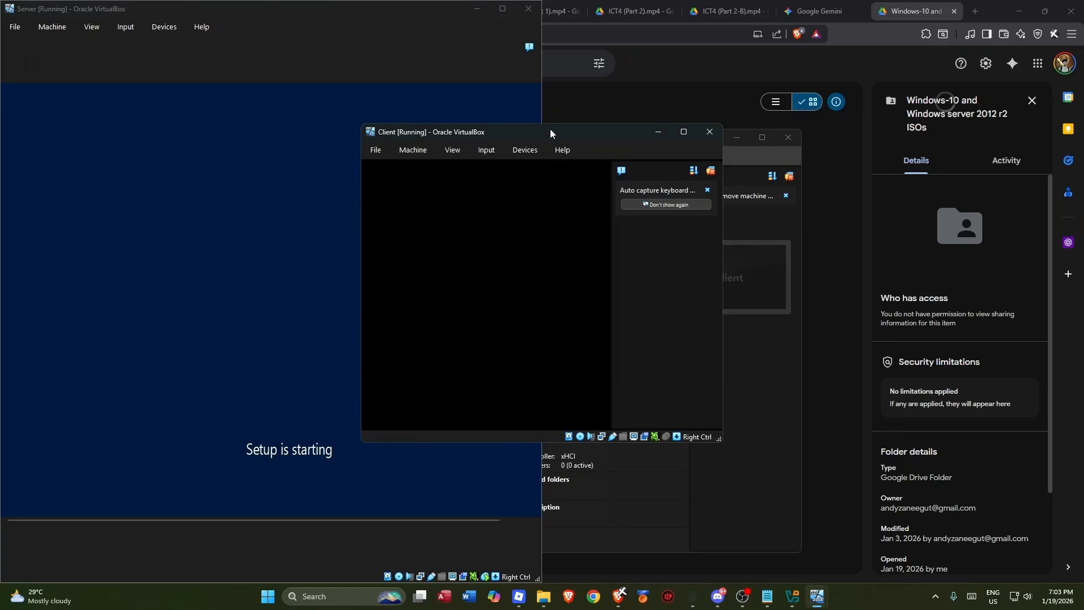
{"action": "left_click_drag", "start_coordinate": [551, 133], "coordinate": [460, 29]}
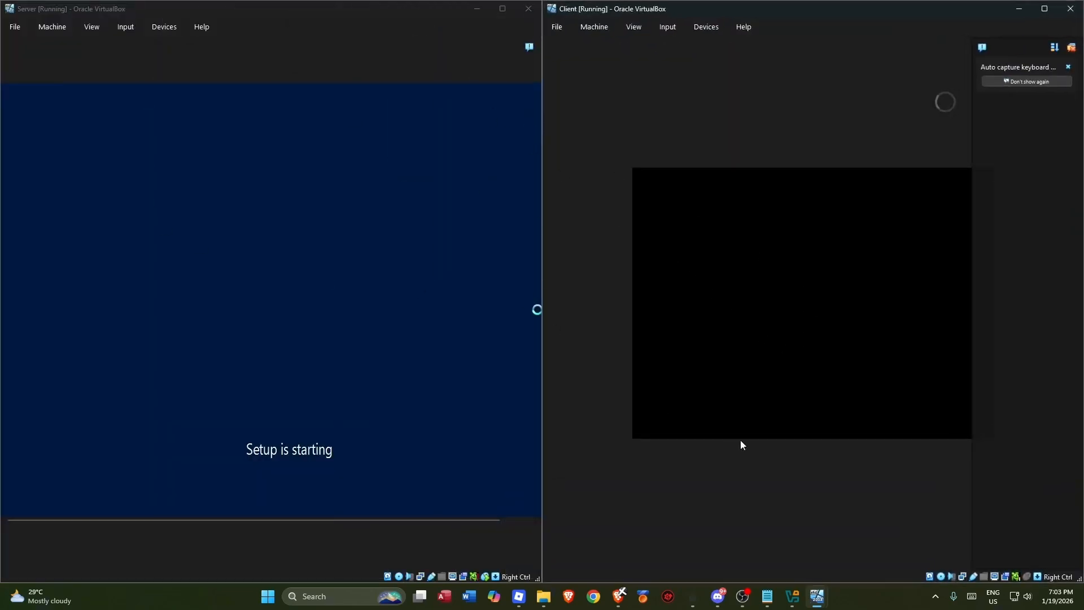
{"action": "left_click", "coordinate": [790, 596]}
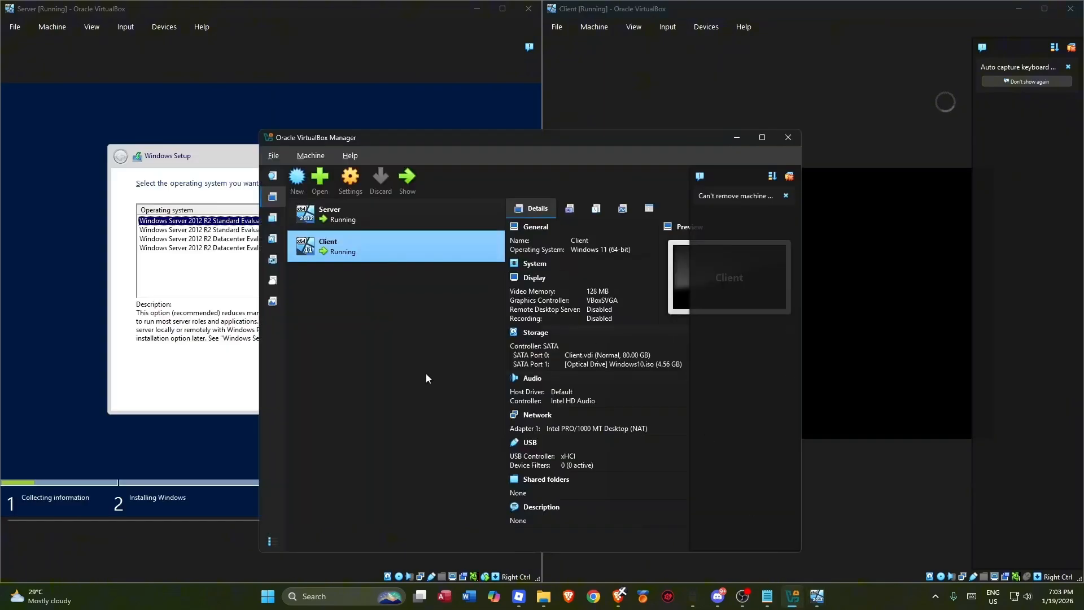
- In the Server machine's setup, choose Windows Server 2012 R2 Standard Evaluation (Server with a GUI) and accept the license terms
{"action": "left_click", "coordinate": [736, 138]}
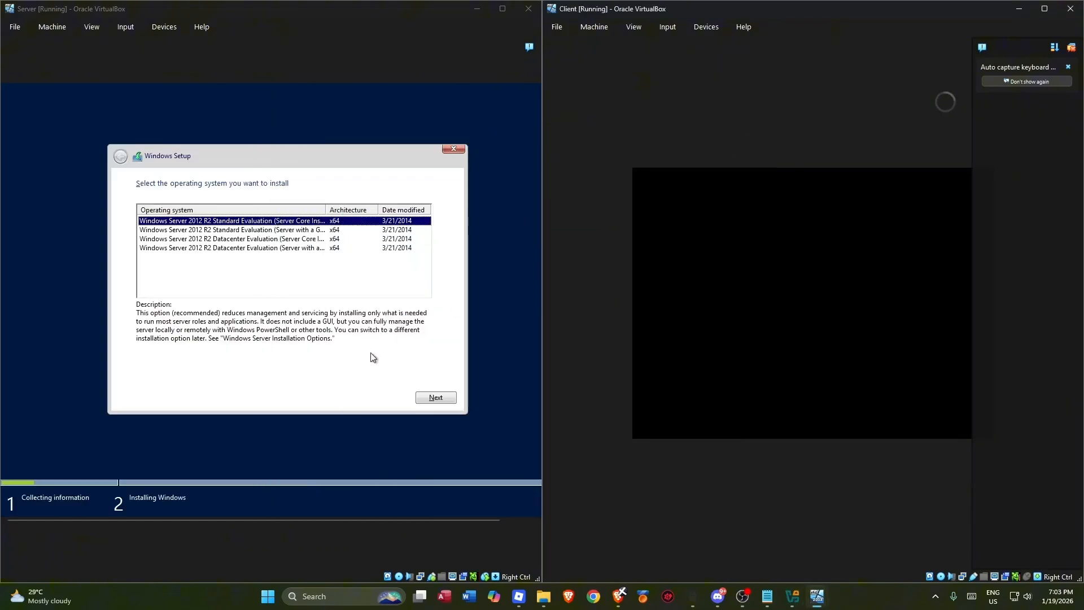
{"action": "left_click", "coordinate": [260, 231]}
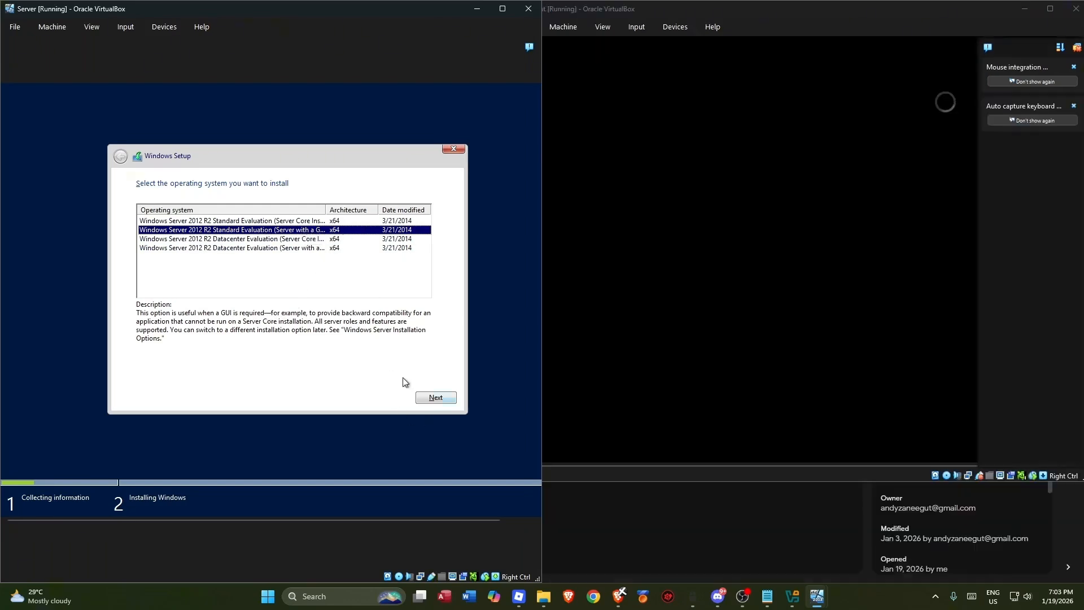
{"action": "left_click", "coordinate": [435, 397]}
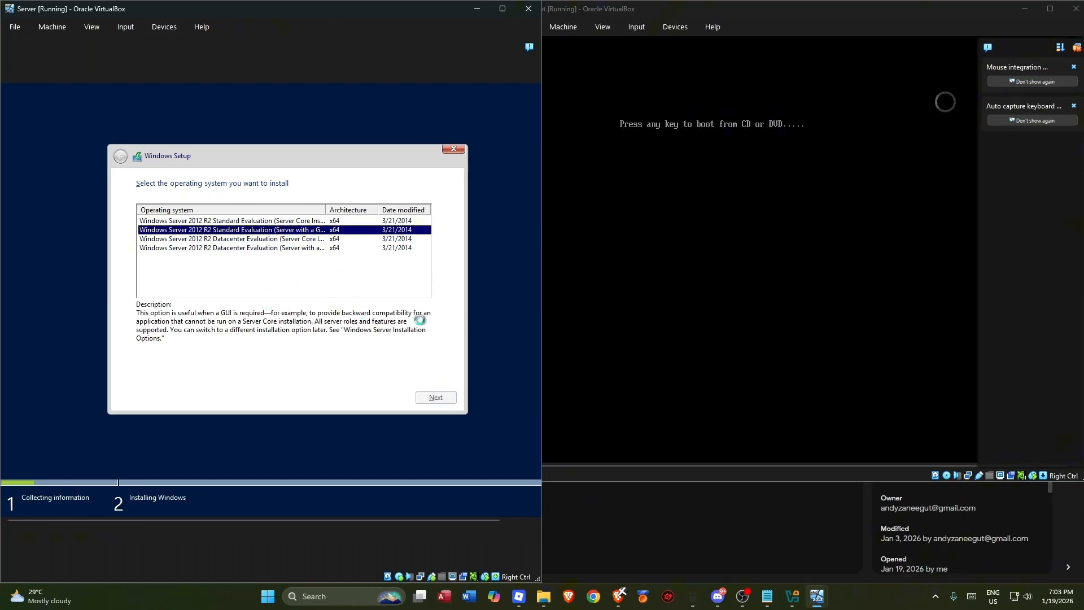
{"action": "left_click", "coordinate": [205, 377]}
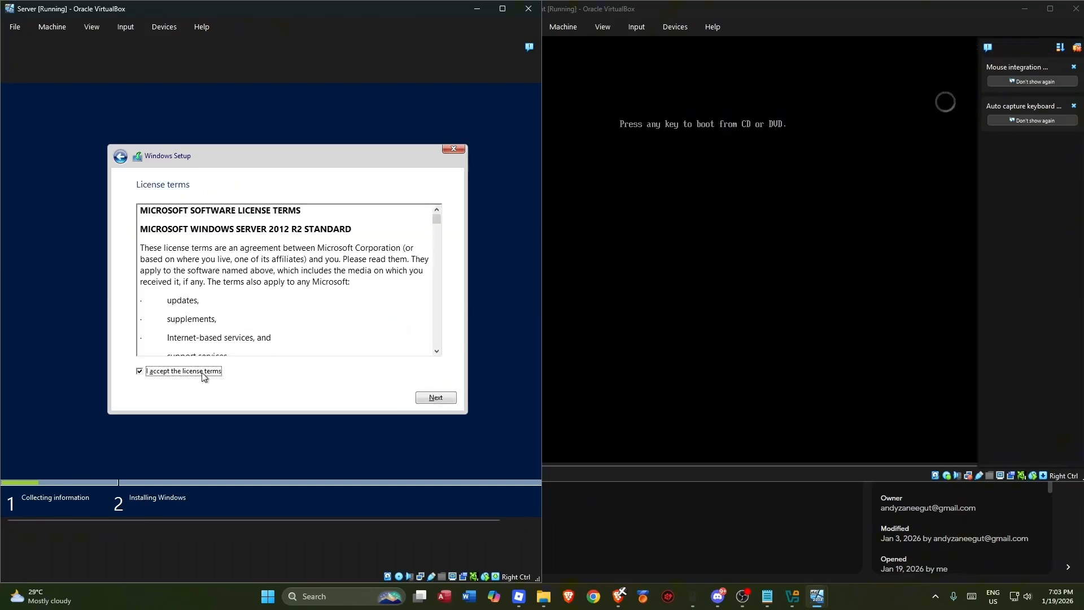
{"action": "left_click", "coordinate": [431, 398]}
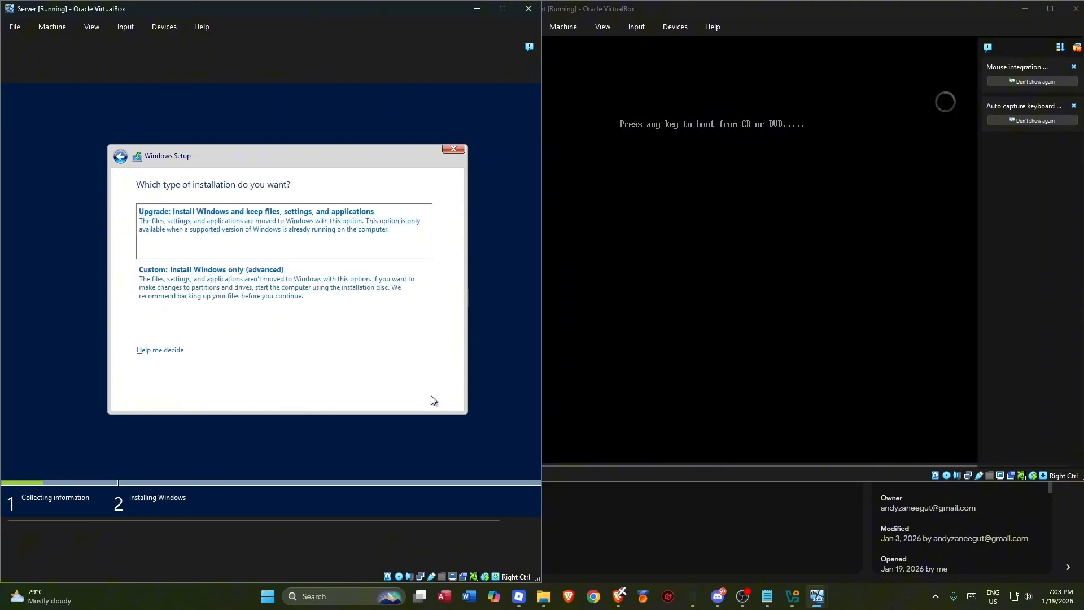
- Choose the custom Windows-only installation and create a new partition from all of Drive 0's unallocated space, allowing additional system partitions
{"action": "left_click", "coordinate": [289, 285]}
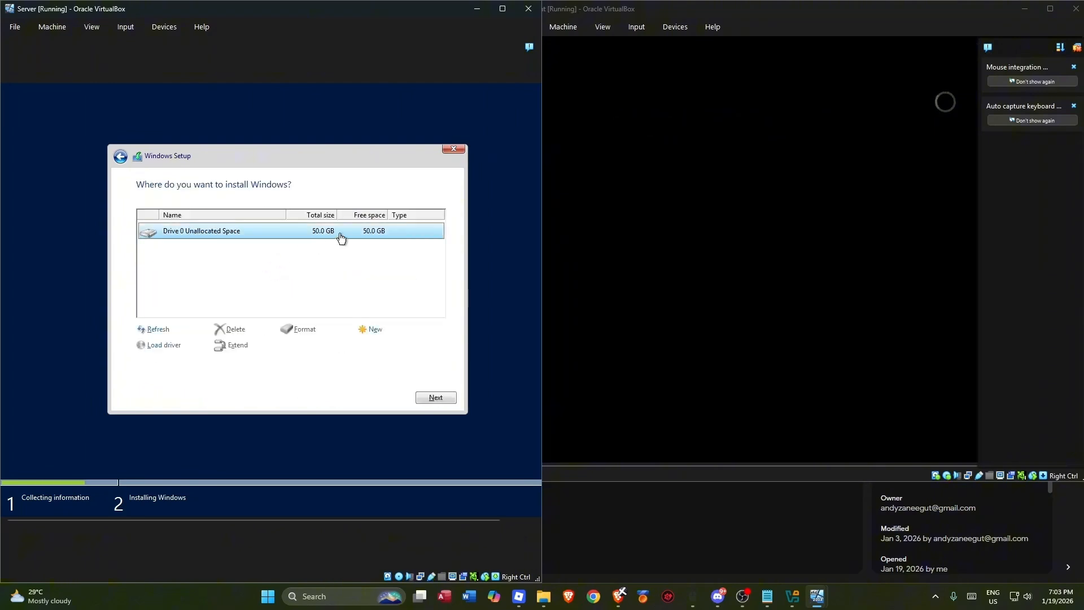
{"action": "left_click", "coordinate": [366, 333]}
{"action": "left_click", "coordinate": [386, 346]}
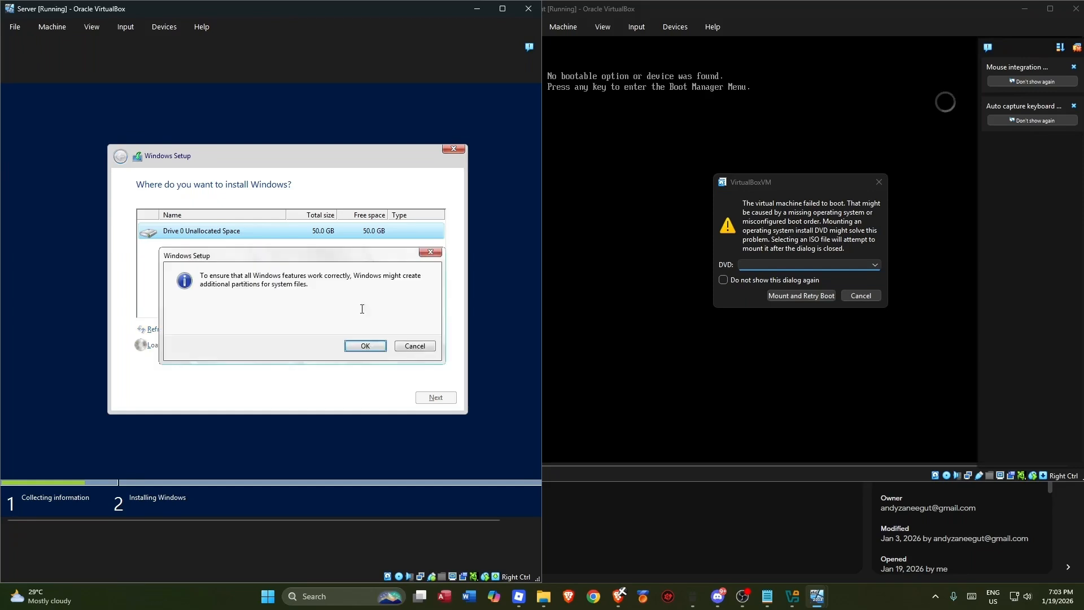
{"action": "left_click", "coordinate": [365, 346]}
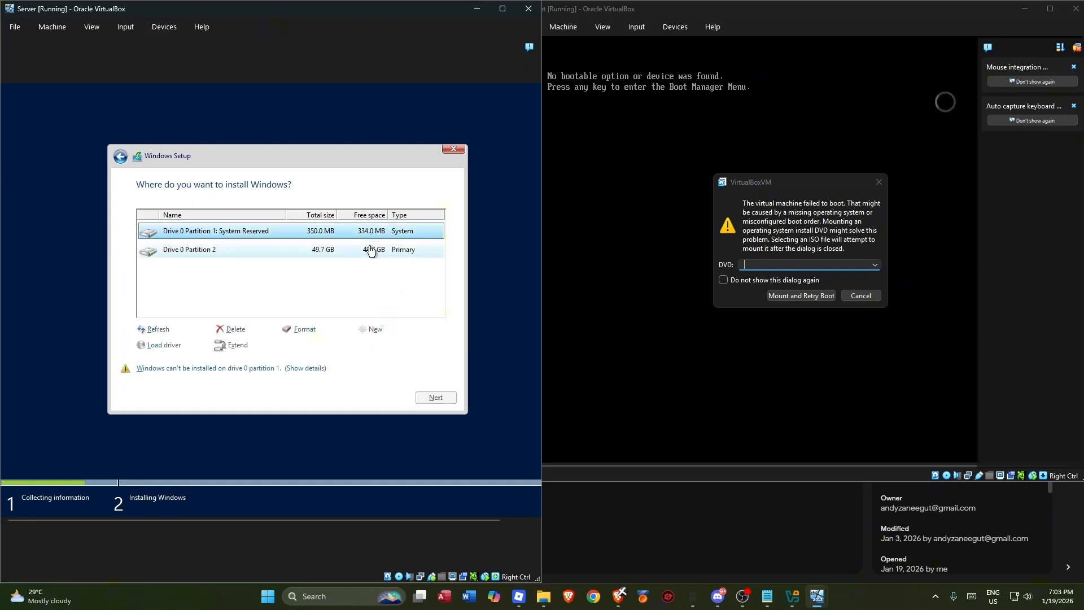
- Format both Drive 0 partitions and start installing Windows Server on Drive 0 Partition 2
{"action": "left_click", "coordinate": [368, 251]}
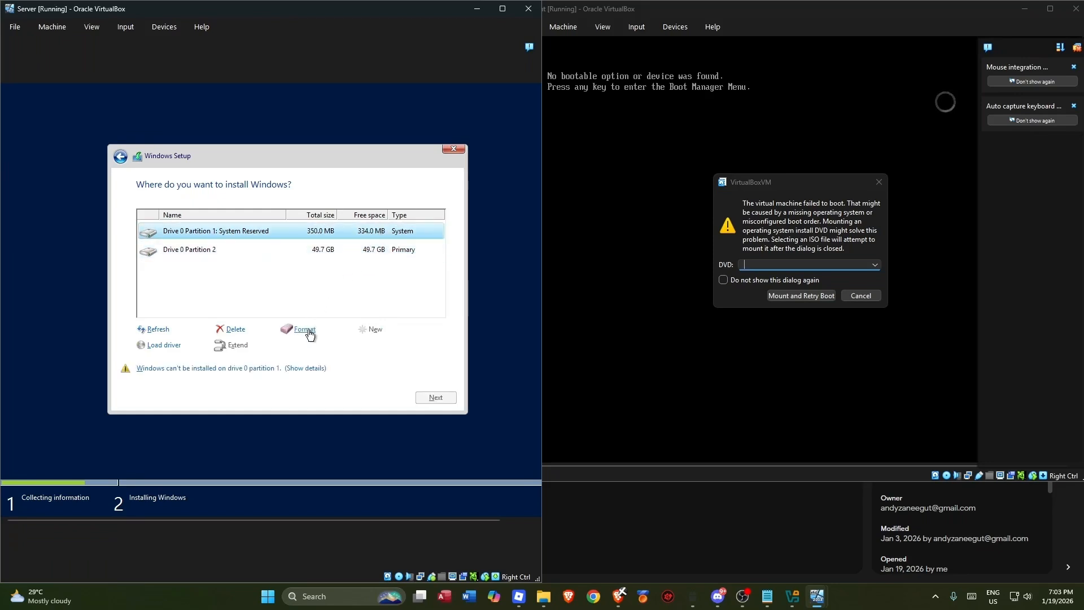
{"action": "left_click", "coordinate": [305, 328]}
{"action": "left_click", "coordinate": [365, 346]}
{"action": "left_click", "coordinate": [376, 254]}
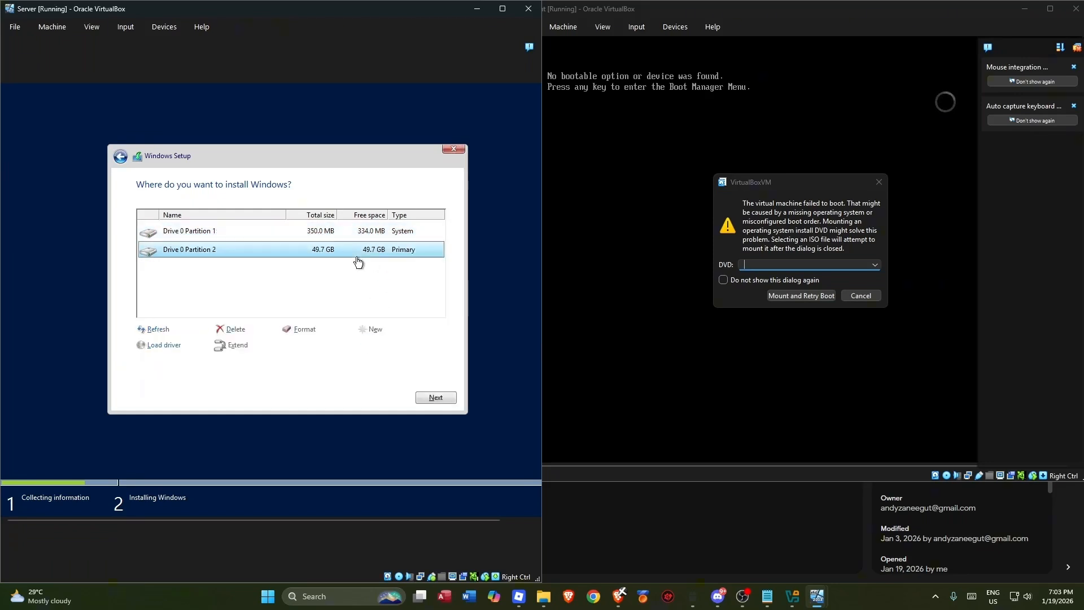
{"action": "left_click", "coordinate": [314, 328]}
{"action": "left_click", "coordinate": [368, 346]}
{"action": "left_click", "coordinate": [436, 396]}
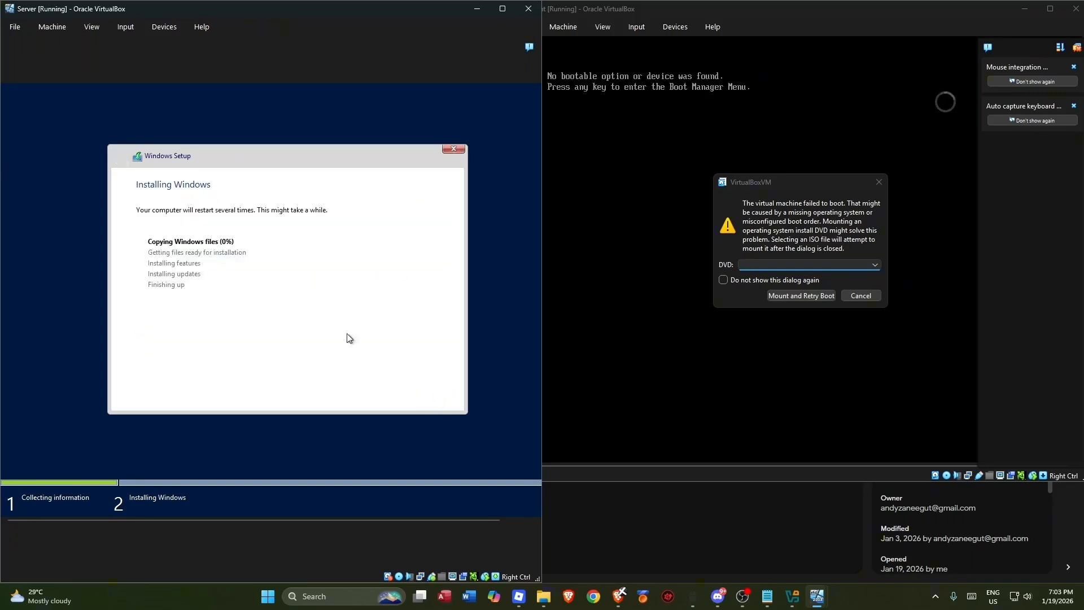
- Review the running Client machine's motherboard settings, including boot order and features, and close its settings
{"action": "left_click", "coordinate": [792, 595]}
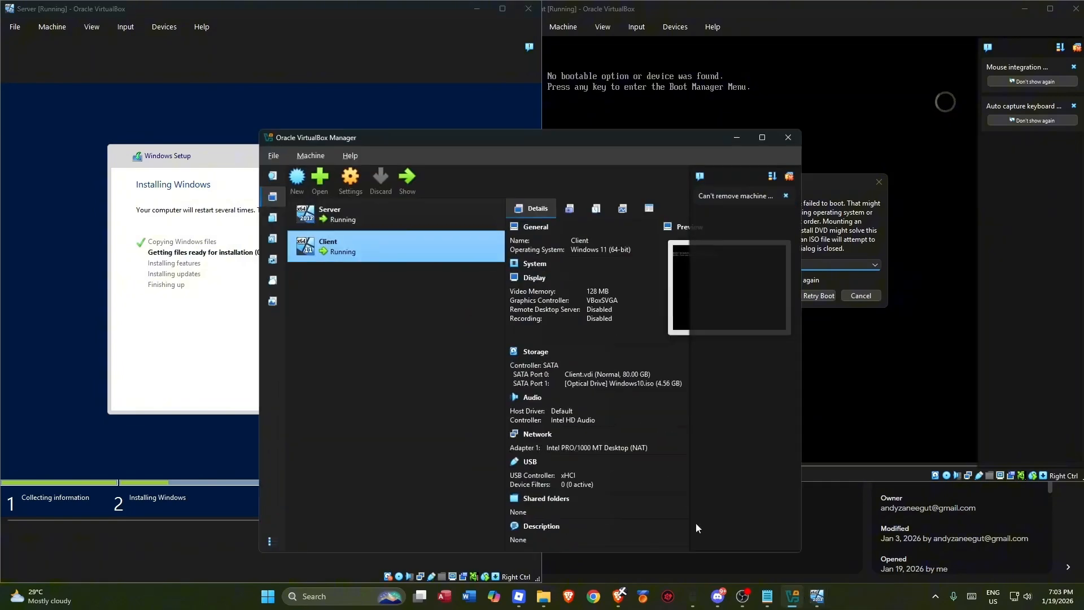
{"action": "right_click", "coordinate": [410, 249]}
{"action": "left_click", "coordinate": [518, 264]}
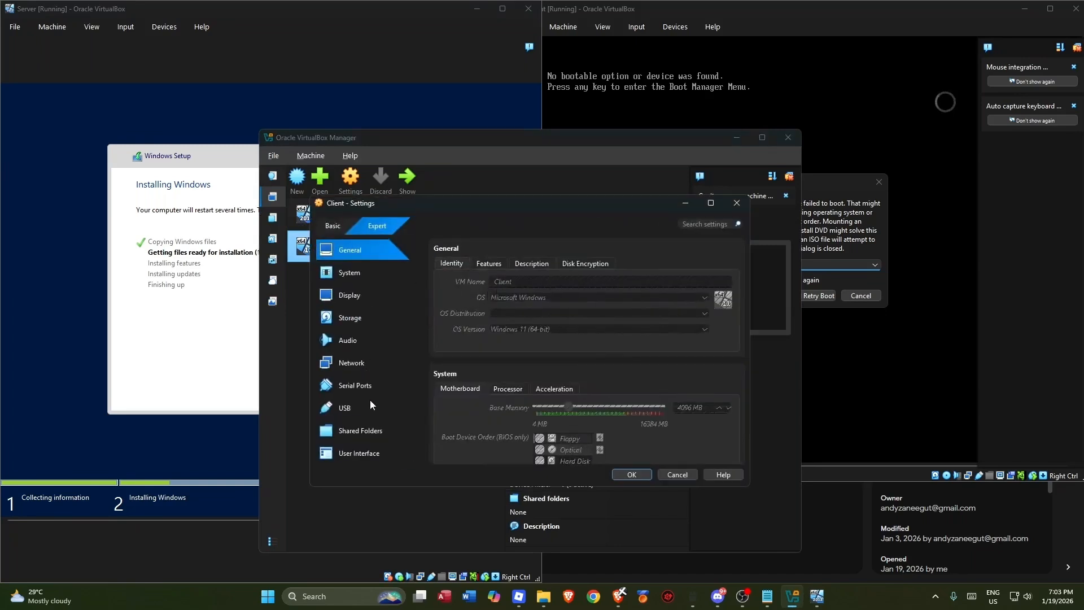
{"action": "left_click", "coordinate": [371, 279]}
{"action": "scroll", "coordinate": [604, 327], "scroll_direction": "down", "scroll_amount": 10}
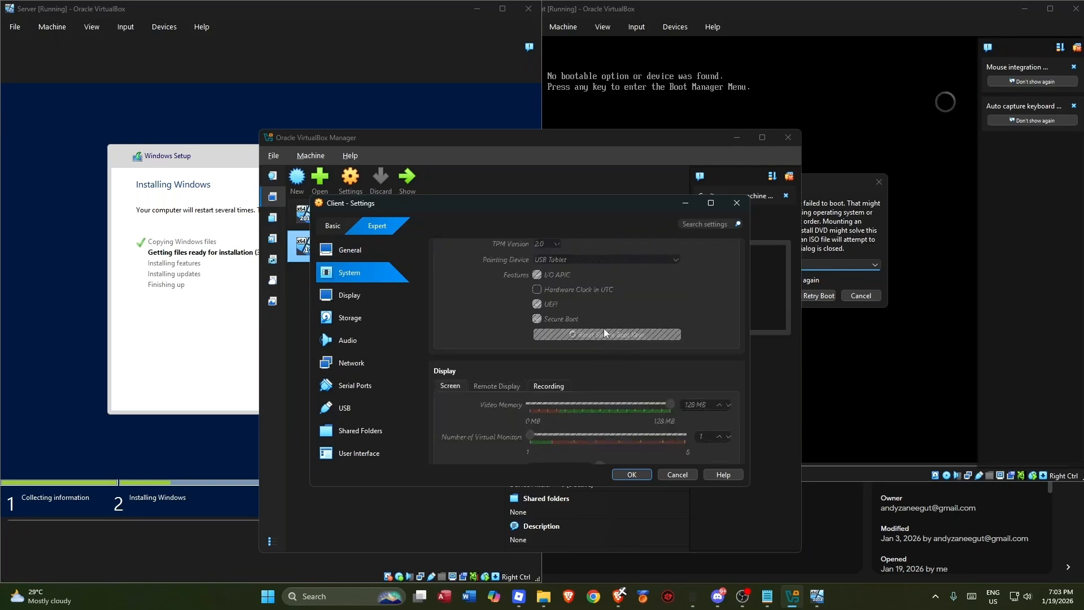
{"action": "scroll", "coordinate": [620, 368], "scroll_direction": "up", "scroll_amount": 3}
{"action": "scroll", "coordinate": [621, 367], "scroll_direction": "up", "scroll_amount": 6}
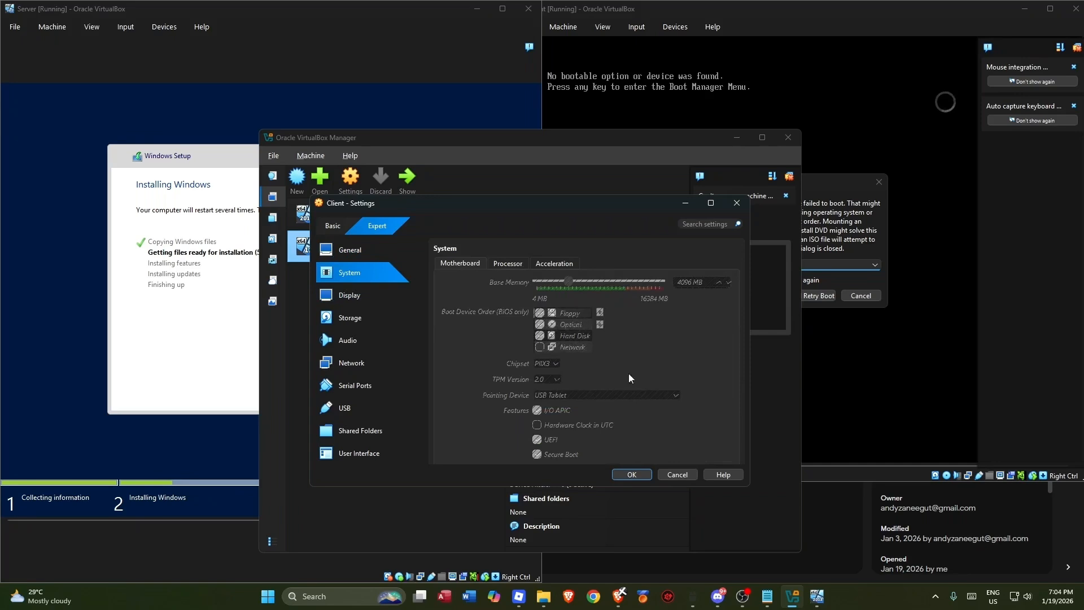
{"action": "left_click", "coordinate": [736, 203]}
- Power off the Client virtual machine from VirtualBox Manager and confirm
{"action": "right_click", "coordinate": [400, 240]}
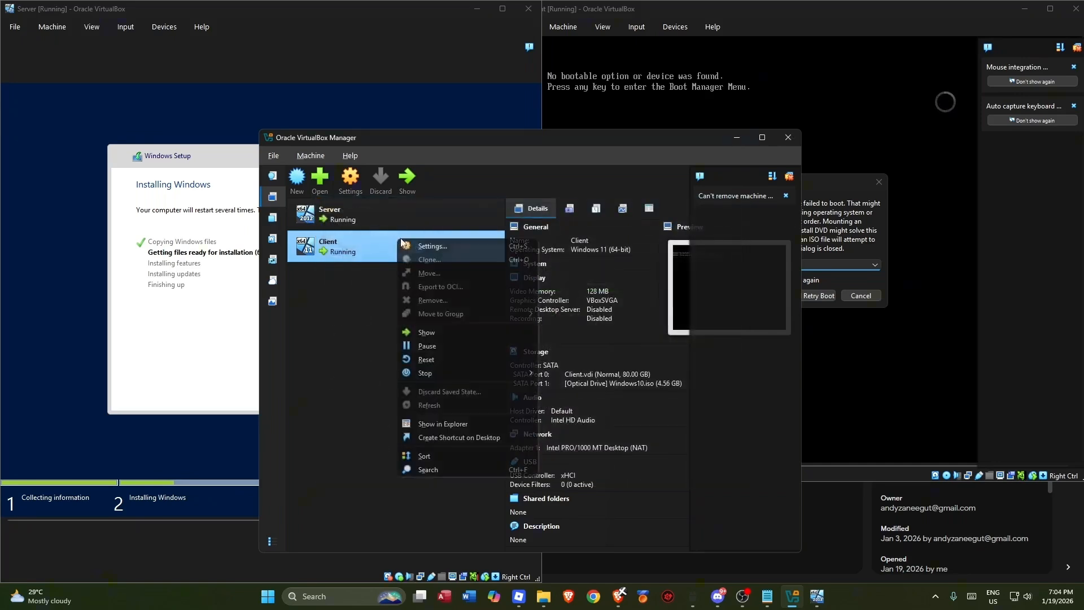
{"action": "mouse_move", "coordinate": [482, 373]}
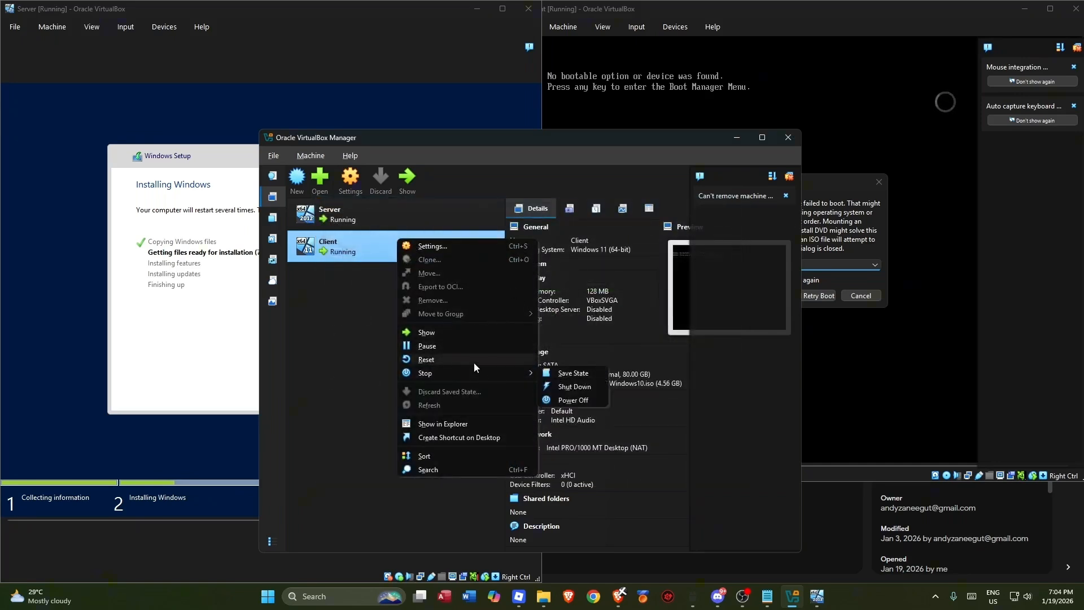
{"action": "left_click", "coordinate": [581, 400]}
{"action": "left_click", "coordinate": [507, 388]}
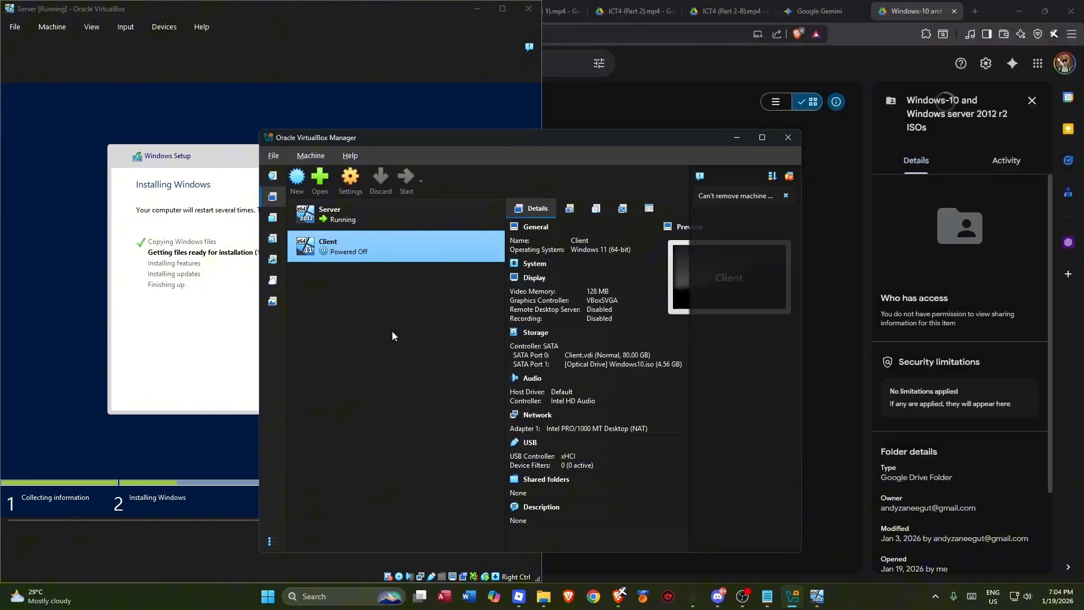
- Check the powered-off Client machine's motherboard settings and close them without changing anything
{"action": "right_click", "coordinate": [420, 242]}
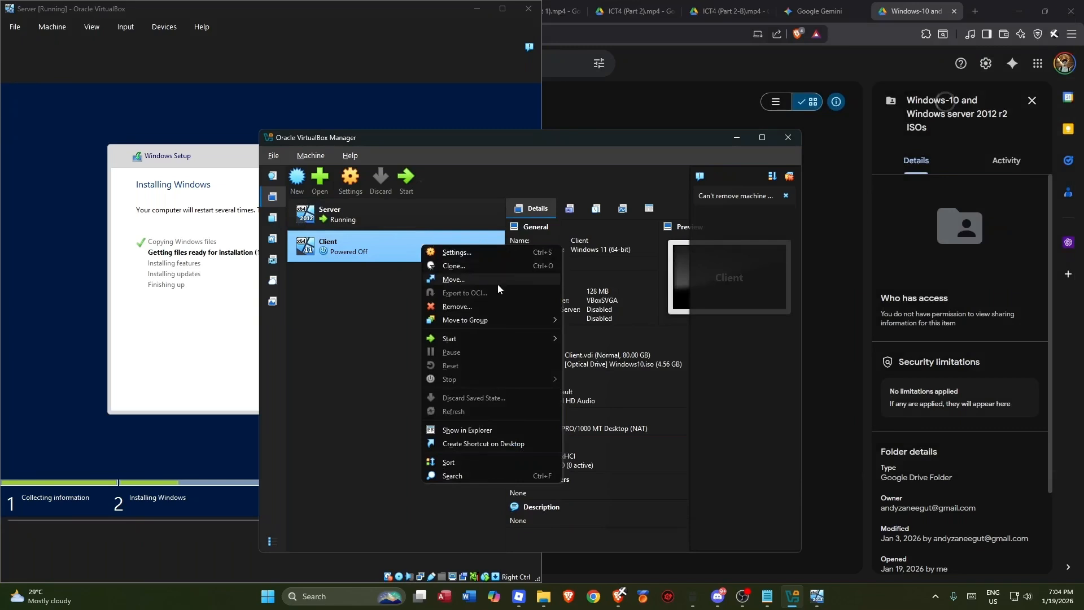
{"action": "left_click", "coordinate": [509, 252]}
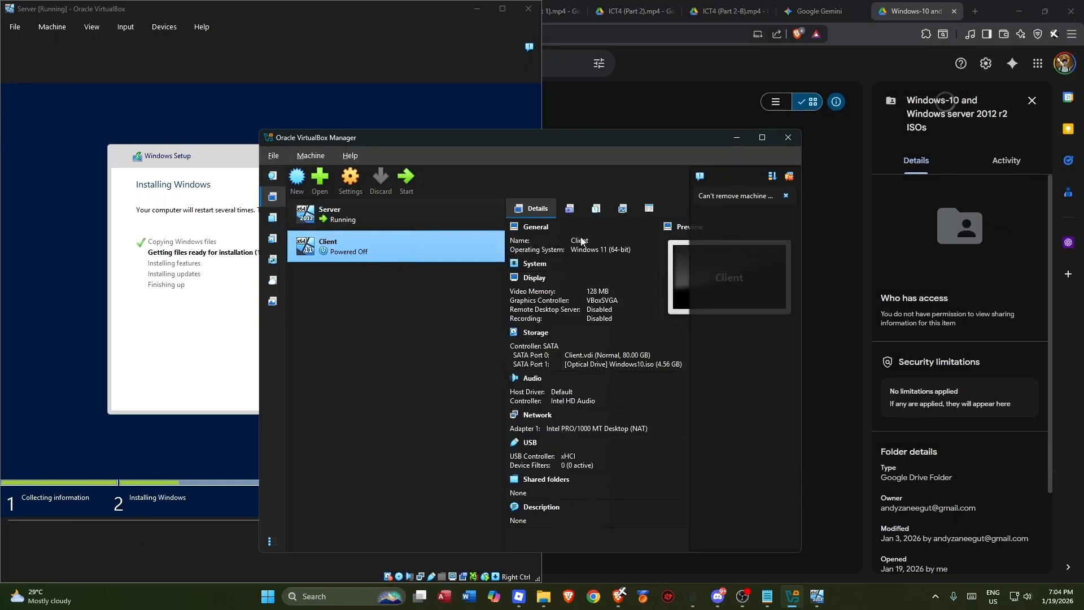
{"action": "left_click", "coordinate": [371, 276]}
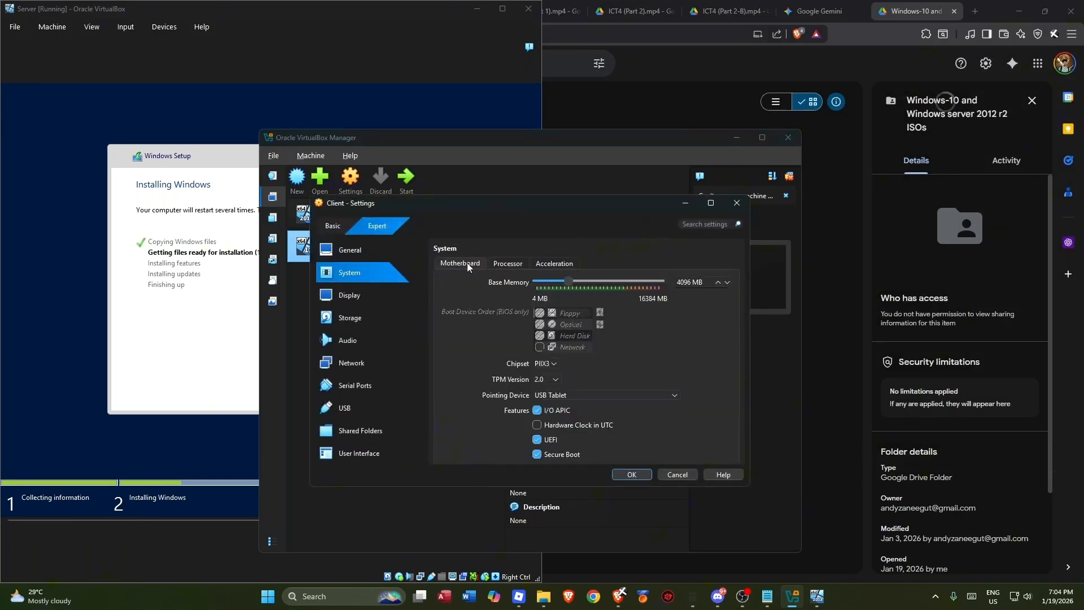
{"action": "left_click", "coordinate": [736, 202]}
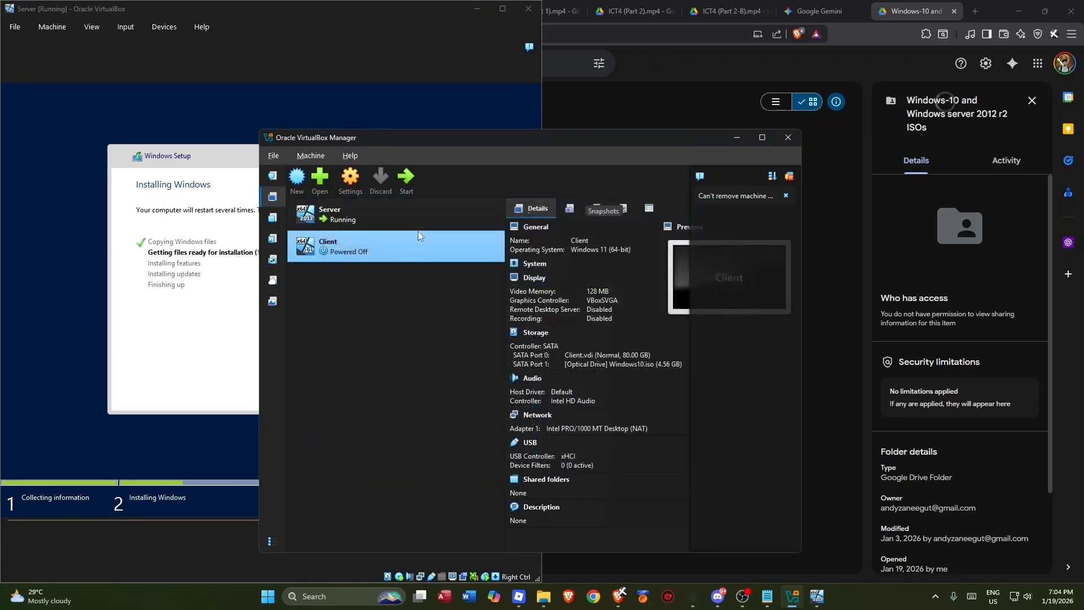
{"action": "mouse_move", "coordinate": [418, 240]}
{"action": "left_mouse_down"}
{"action": "mouse_move", "coordinate": [435, 248]}
{"action": "mouse_move", "coordinate": [420, 246]}
{"action": "left_mouse_up"}
{"action": "right_click", "coordinate": [420, 246]}
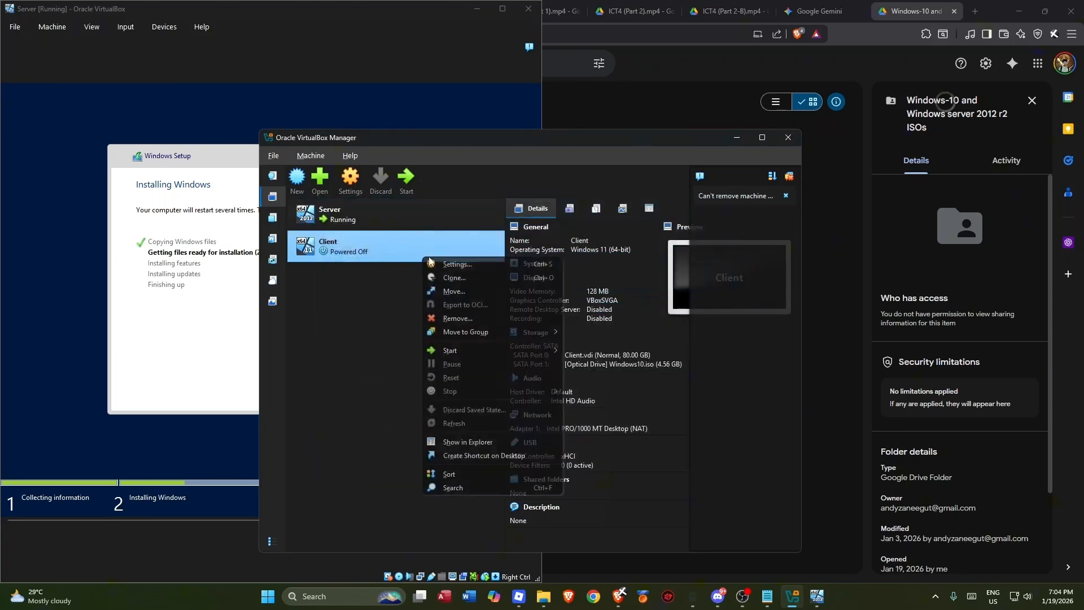
{"action": "key", "text": "Escape"}
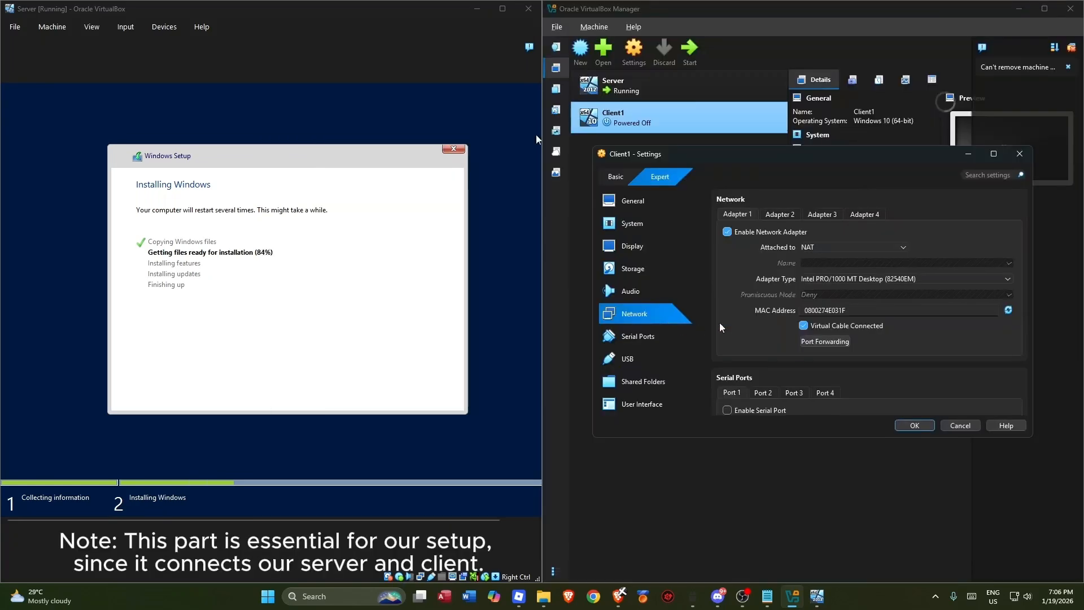
- Attach network Adapter 1 of the Client1 machine to Bridged Adapter and save the settings
{"action": "left_click", "coordinate": [848, 248]}
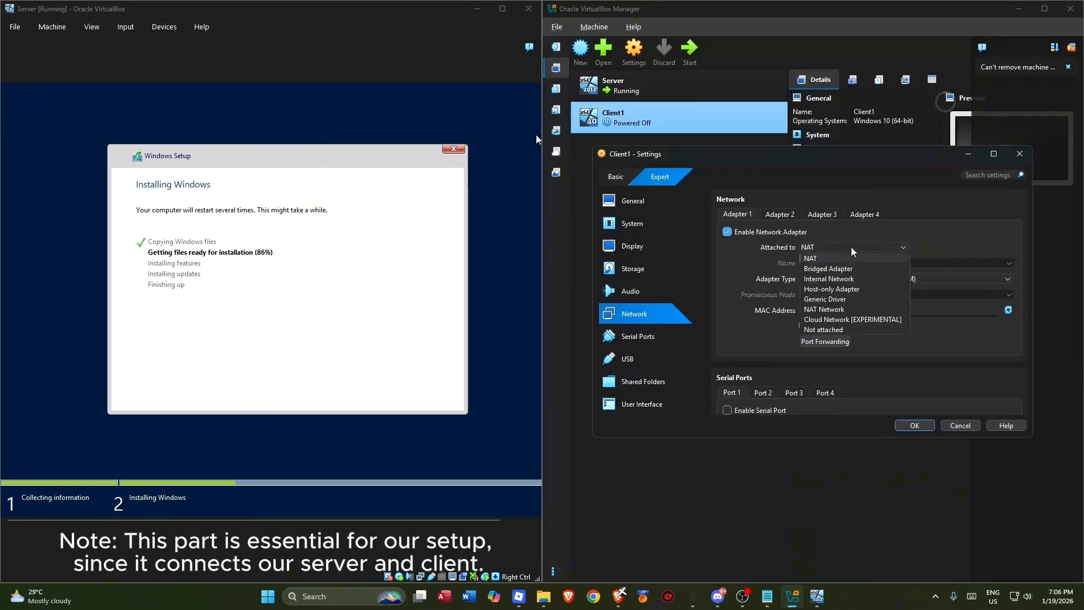
{"action": "left_click", "coordinate": [847, 268]}
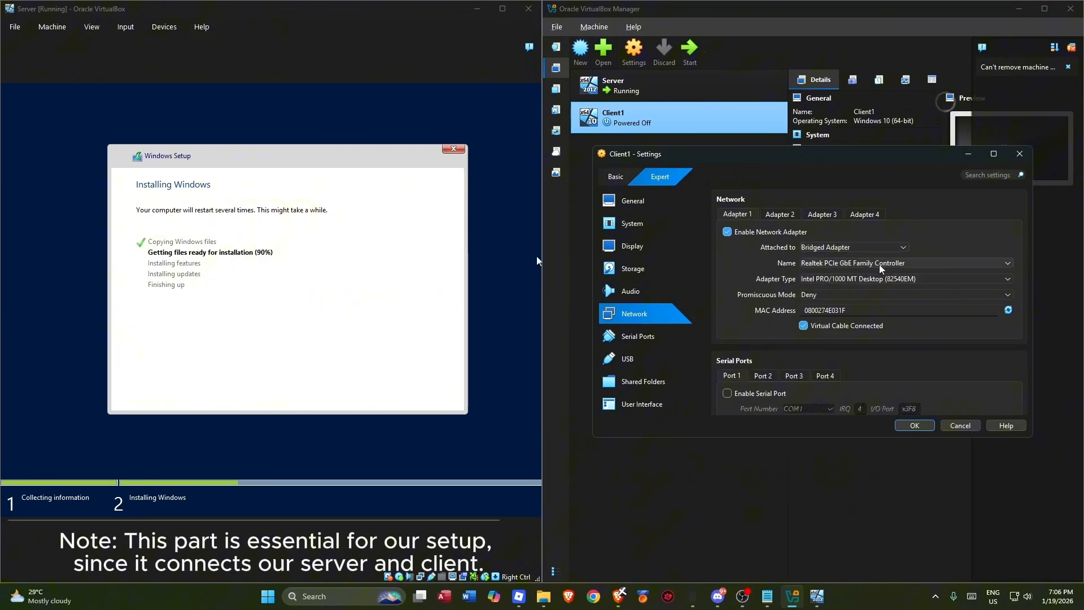
{"action": "left_click", "coordinate": [914, 425]}
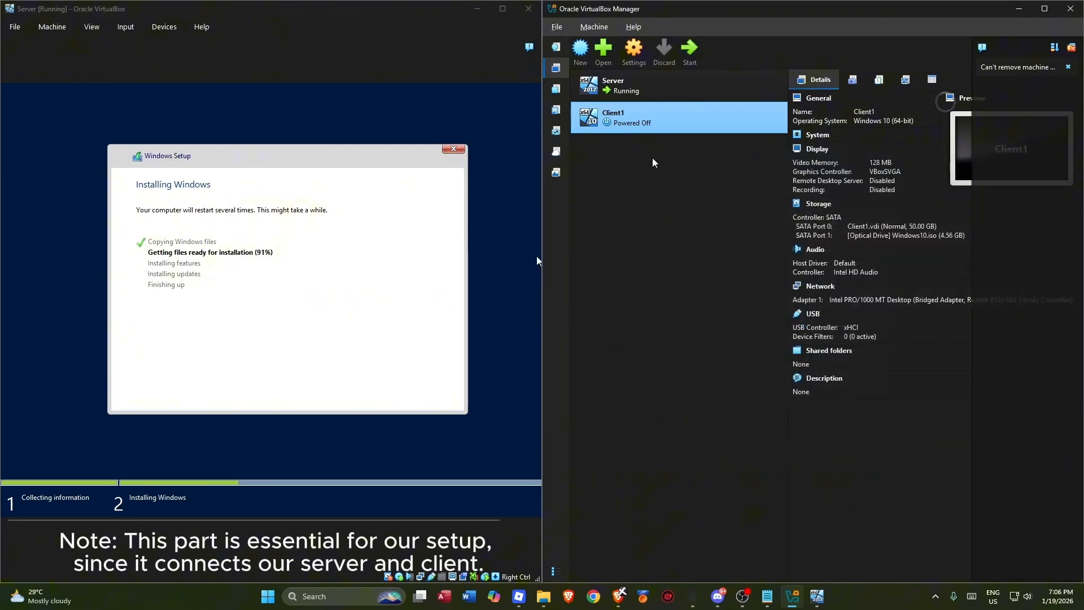
- Attach the Server machine's network Adapter 1 to Bridged Adapter using the Realtek PCIe GbE Family Controller, and save the settings
{"action": "right_click", "coordinate": [680, 85]}
{"action": "left_click", "coordinate": [796, 100]}
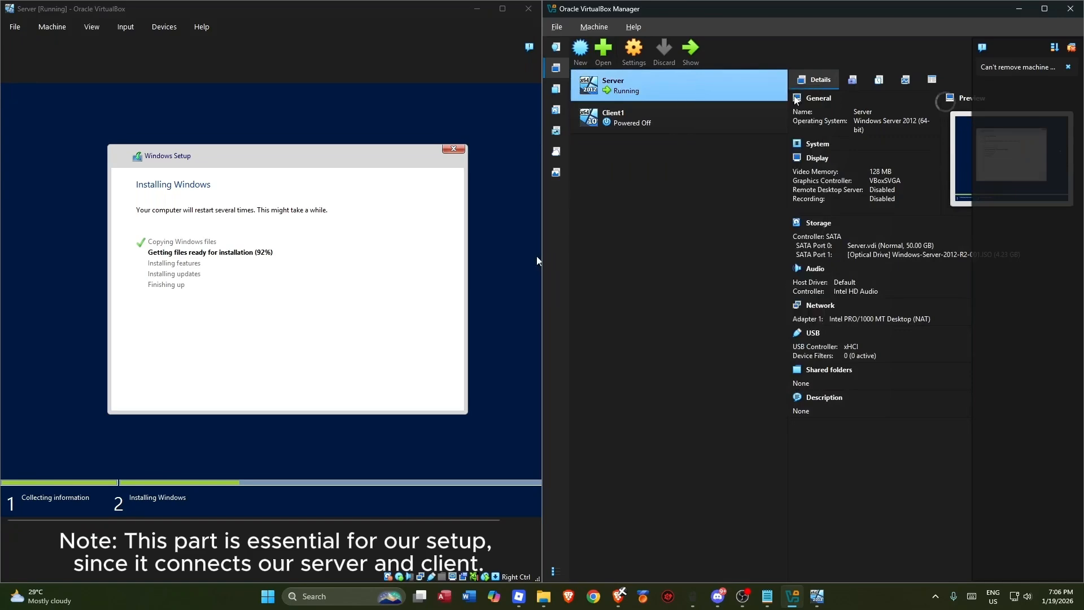
{"action": "left_click", "coordinate": [649, 313]}
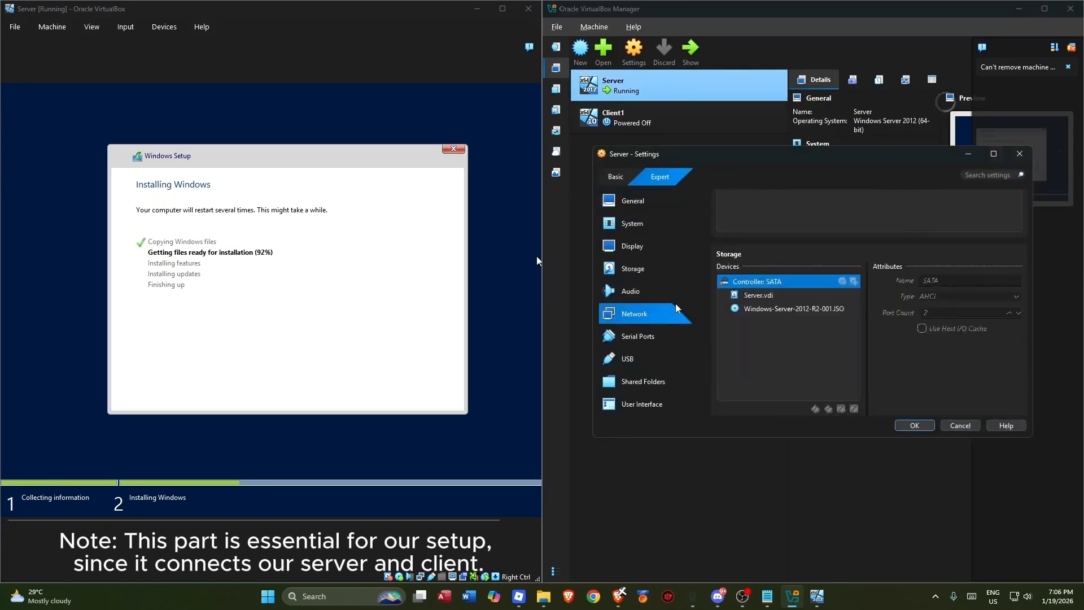
{"action": "left_click", "coordinate": [862, 249]}
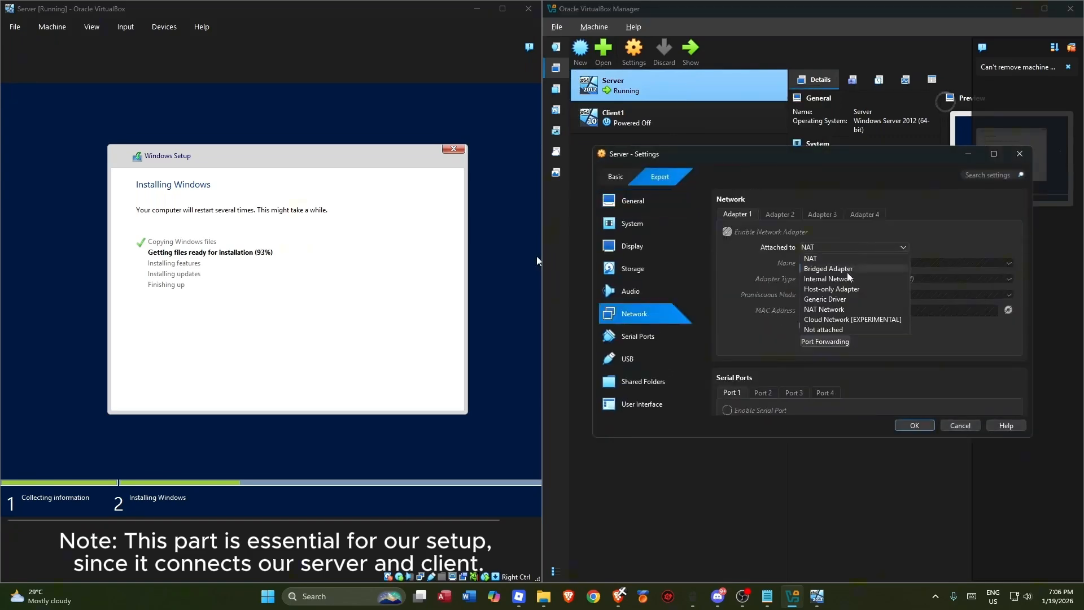
{"action": "left_click", "coordinate": [847, 270]}
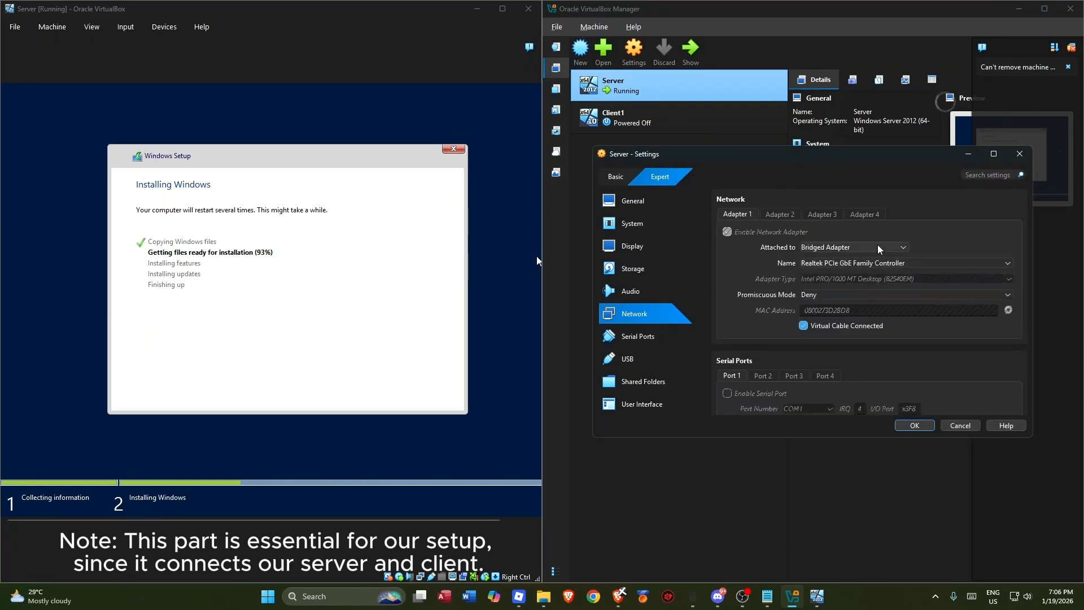
{"action": "left_click", "coordinate": [888, 263]}
{"action": "left_click", "coordinate": [883, 274]}
{"action": "left_click", "coordinate": [914, 425]}
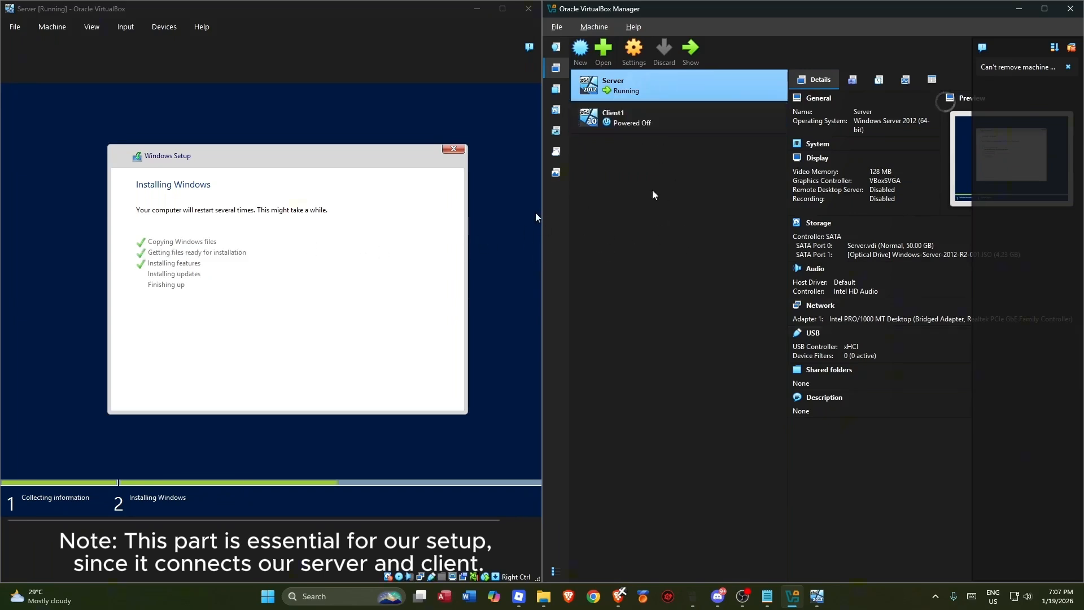
- Start the Client1 virtual machine in its own window
{"action": "left_click", "coordinate": [658, 128]}
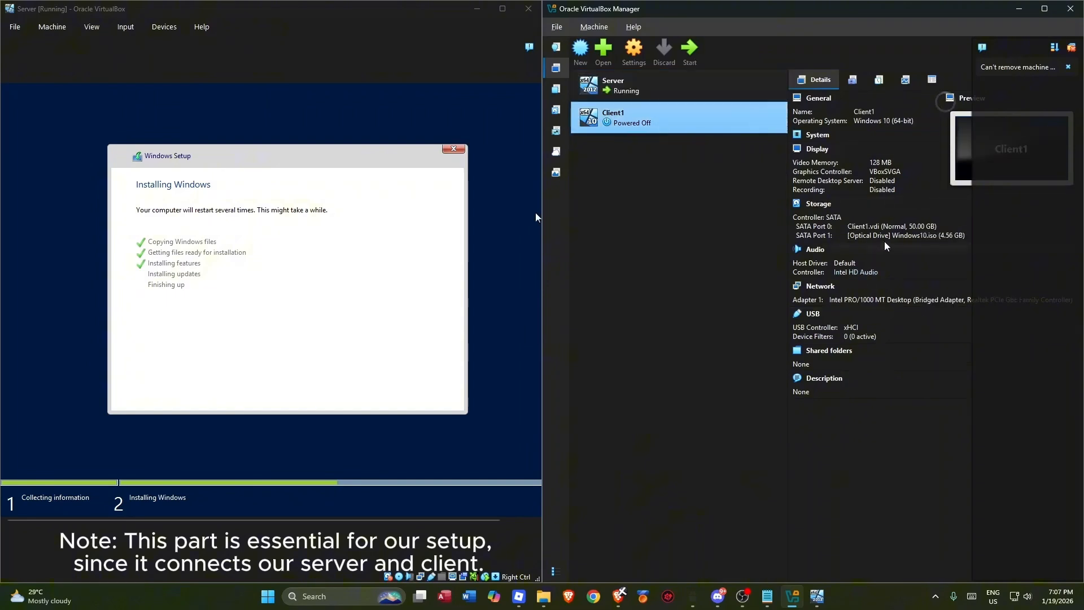
{"action": "right_click", "coordinate": [670, 129]}
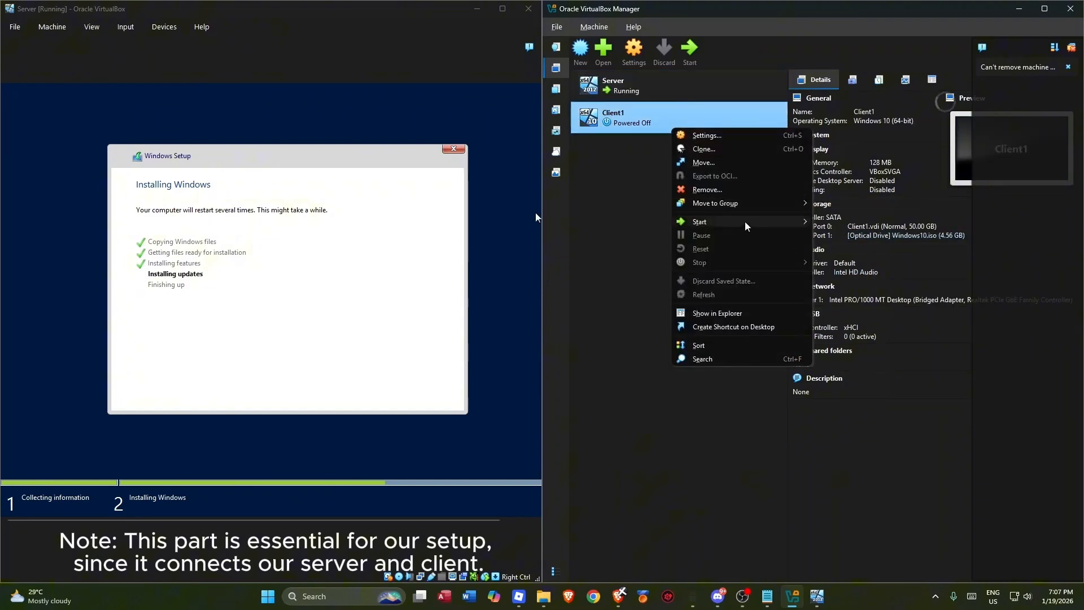
{"action": "mouse_move", "coordinate": [746, 222]}
{"action": "left_click", "coordinate": [848, 223]}
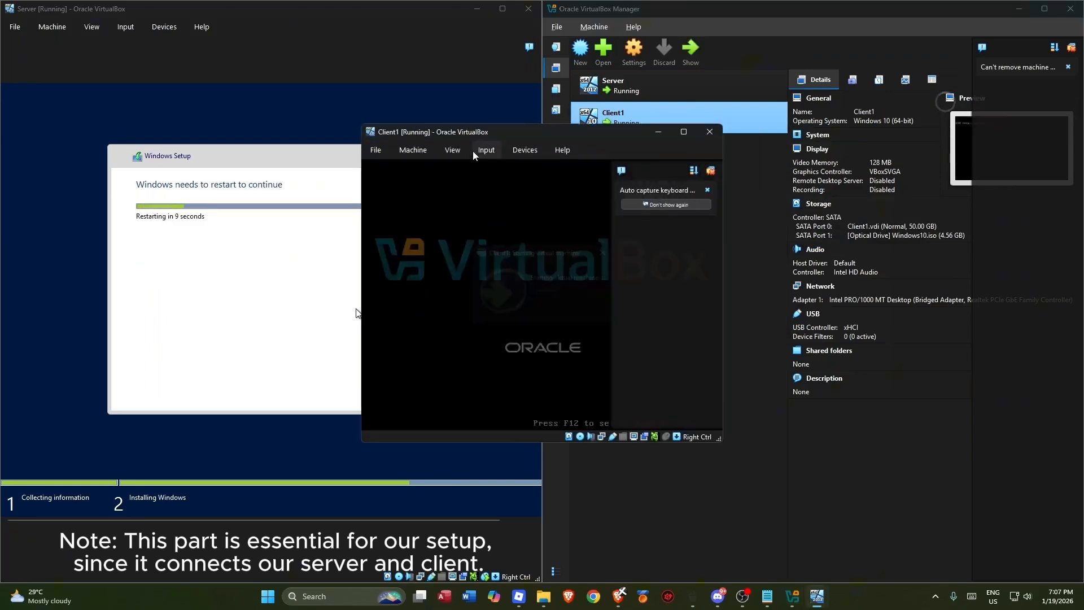
- Snap the Client1 machine window to the half of the screen beside the Server window
{"action": "left_click_drag", "start_coordinate": [489, 136], "coordinate": [466, 43]}
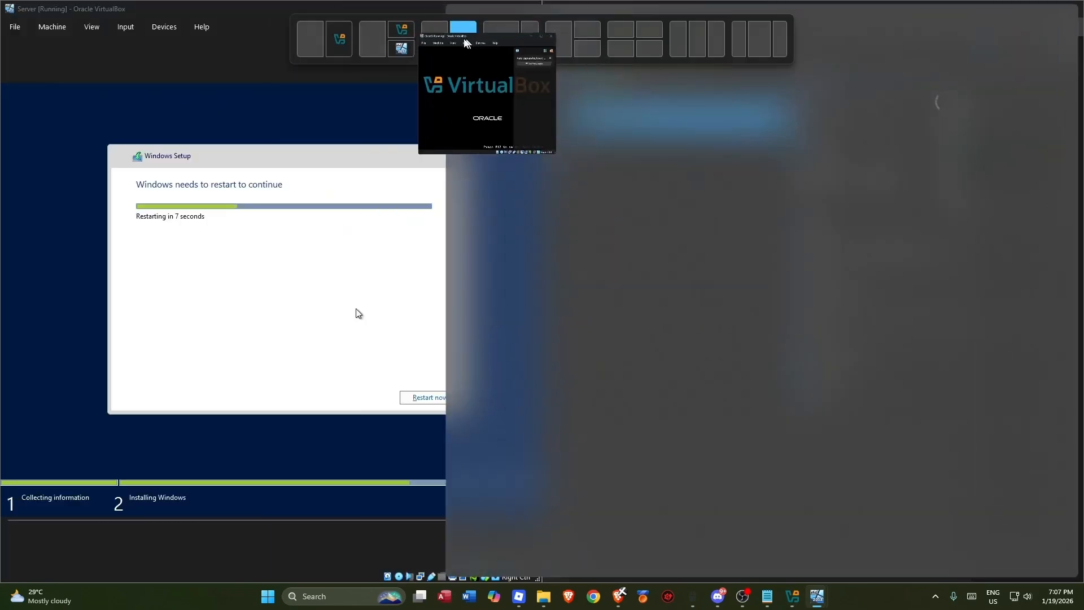
{"action": "left_click_drag", "start_coordinate": [466, 43], "coordinate": [466, 42]}
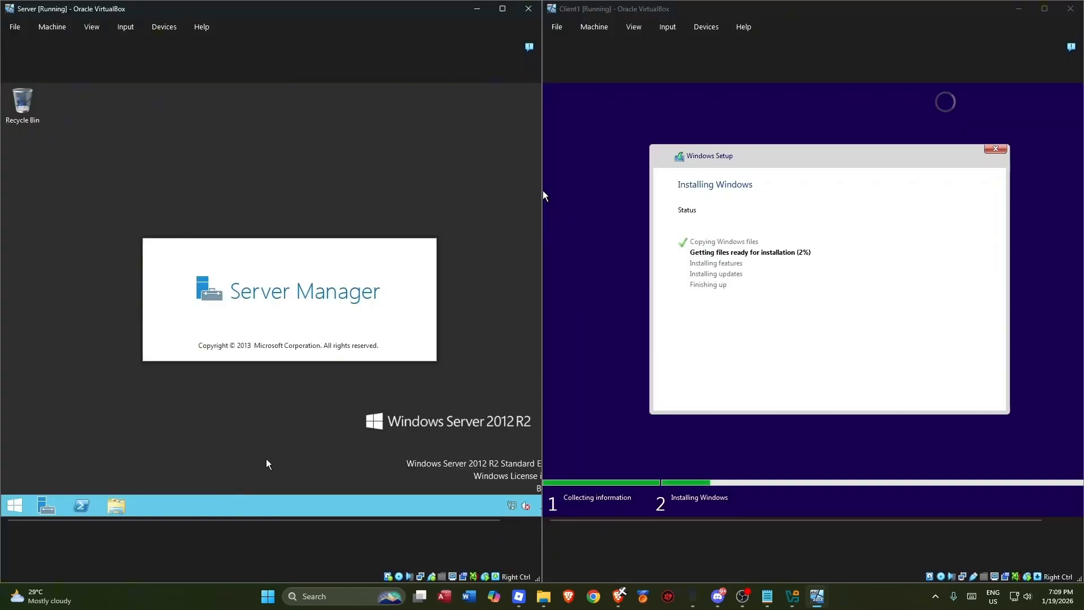
- Open the Server machine's system information from This PC and bring up its computer name and workgroup settings
{"action": "left_click", "coordinate": [123, 506]}
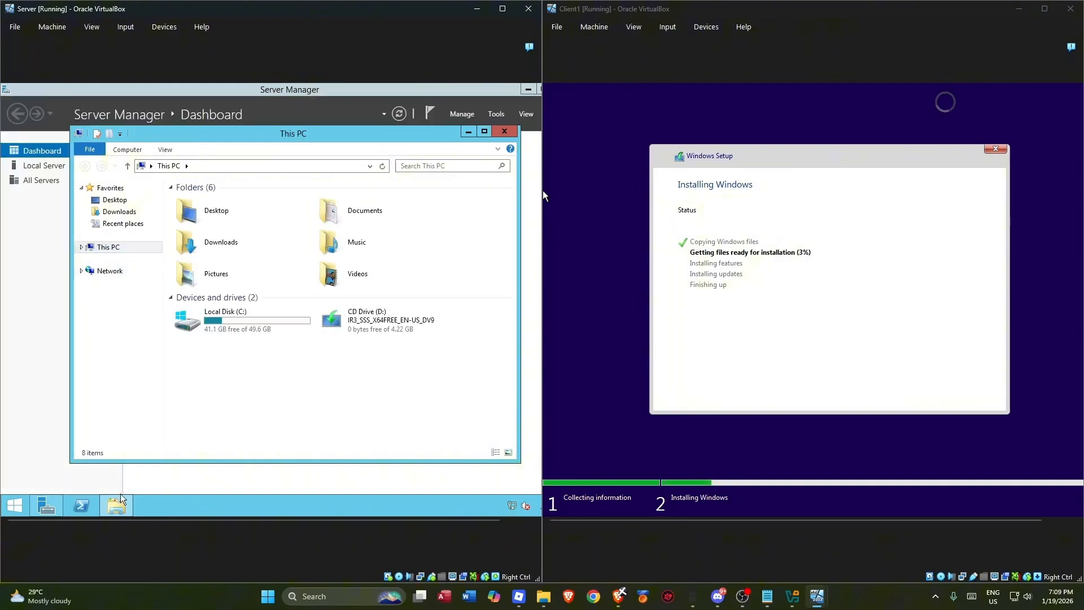
{"action": "right_click", "coordinate": [136, 246]}
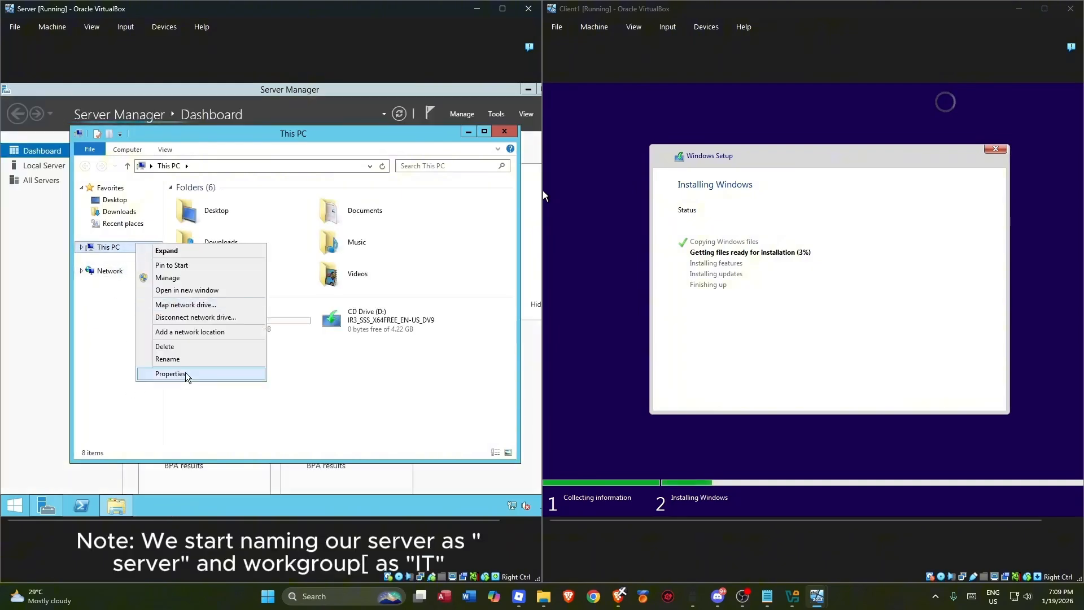
{"action": "left_click", "coordinate": [169, 372]}
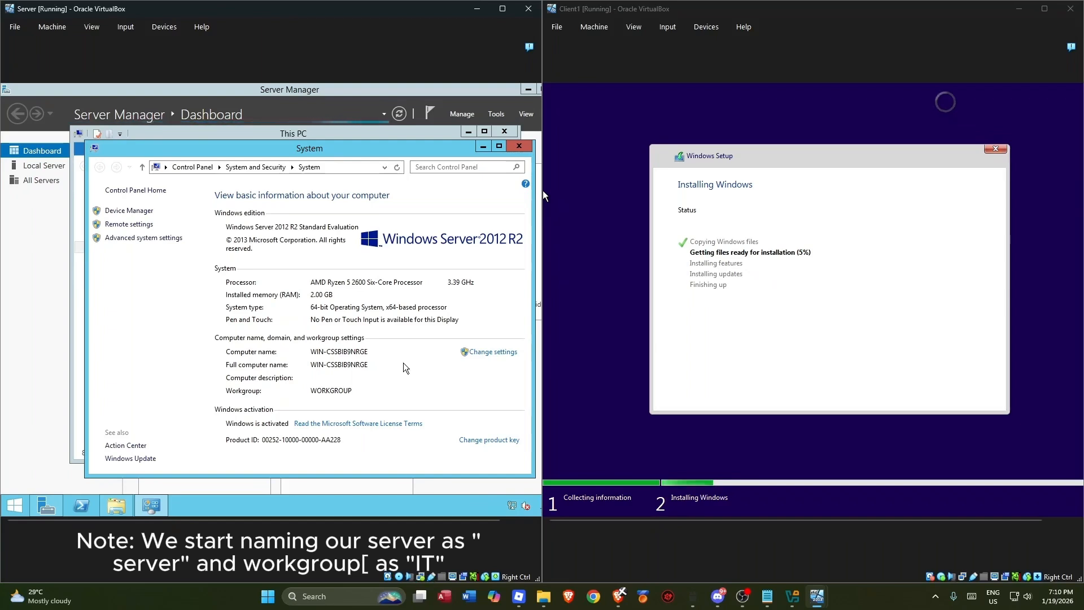
{"action": "right_click", "coordinate": [361, 508]}
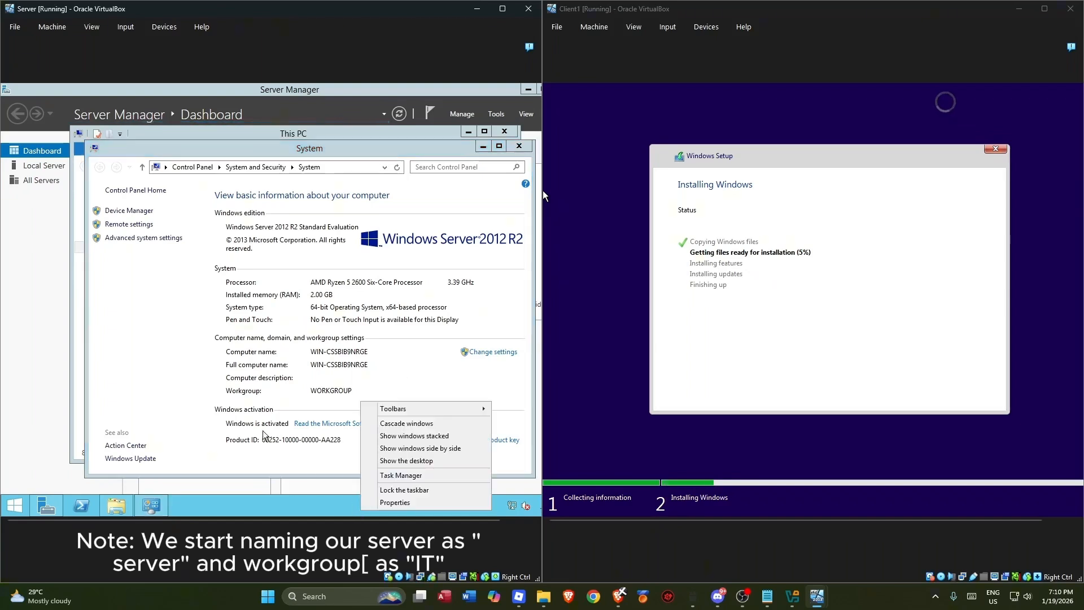
{"action": "left_click", "coordinate": [156, 354]}
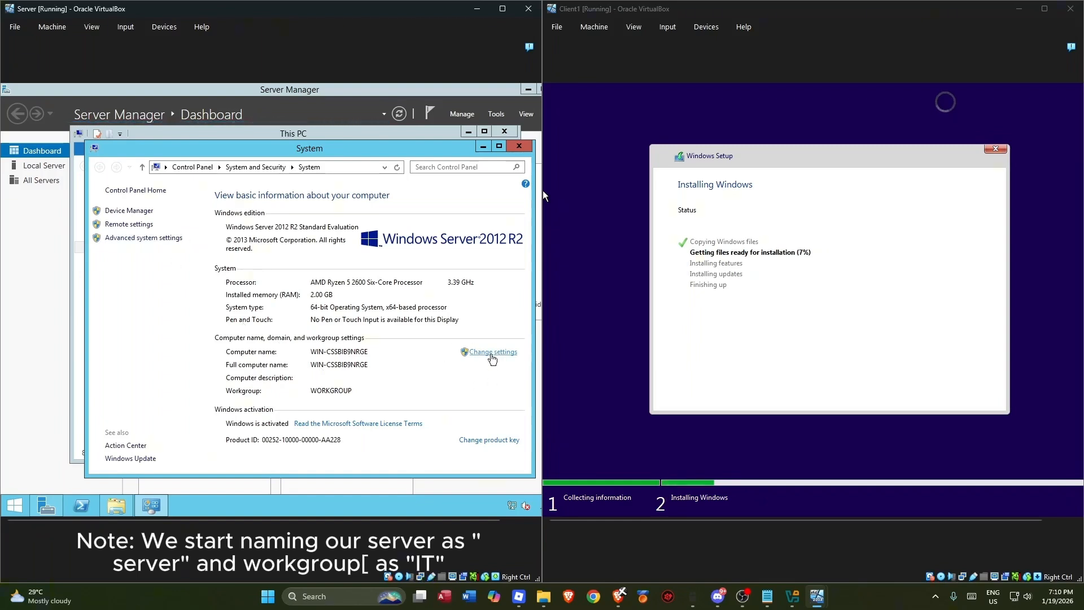
{"action": "left_click", "coordinate": [492, 355]}
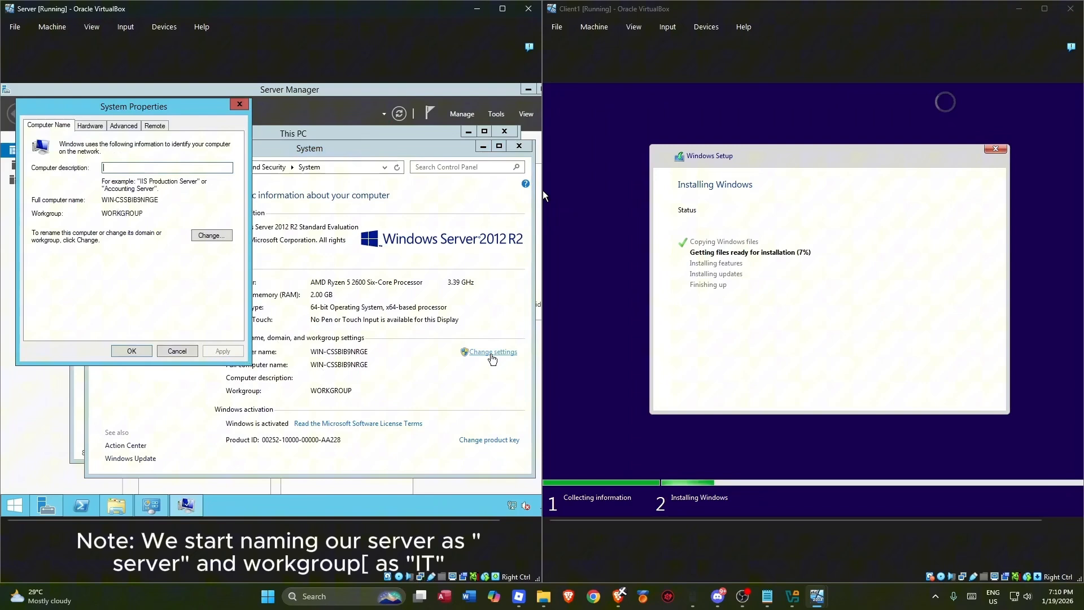
- Change the computer name to Server and the workgroup to IT, and accept the changes
{"action": "left_click", "coordinate": [212, 236]}
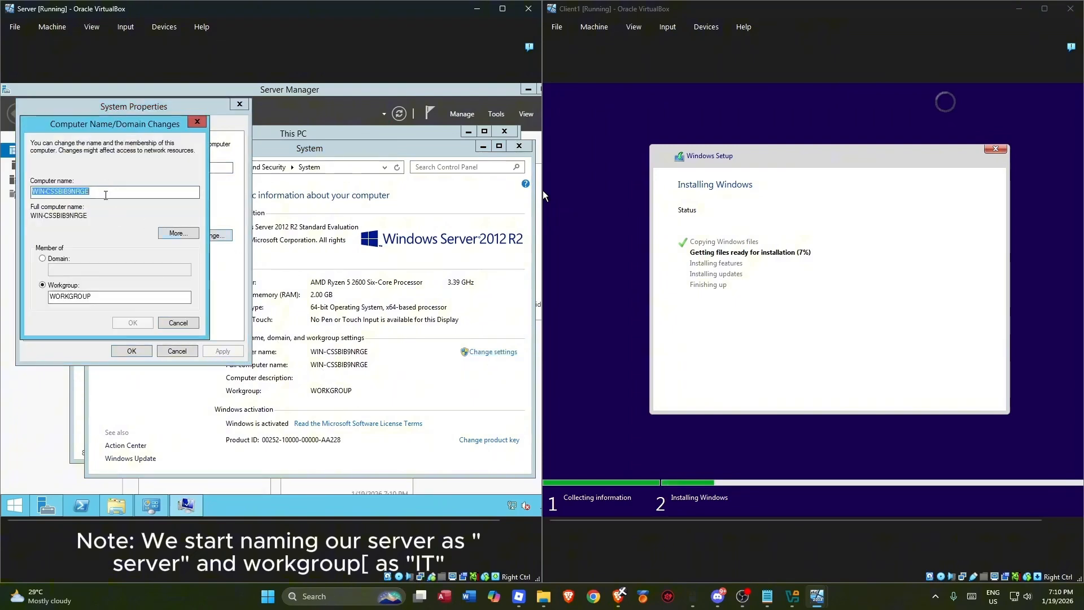
{"action": "type", "text": "Serv"}
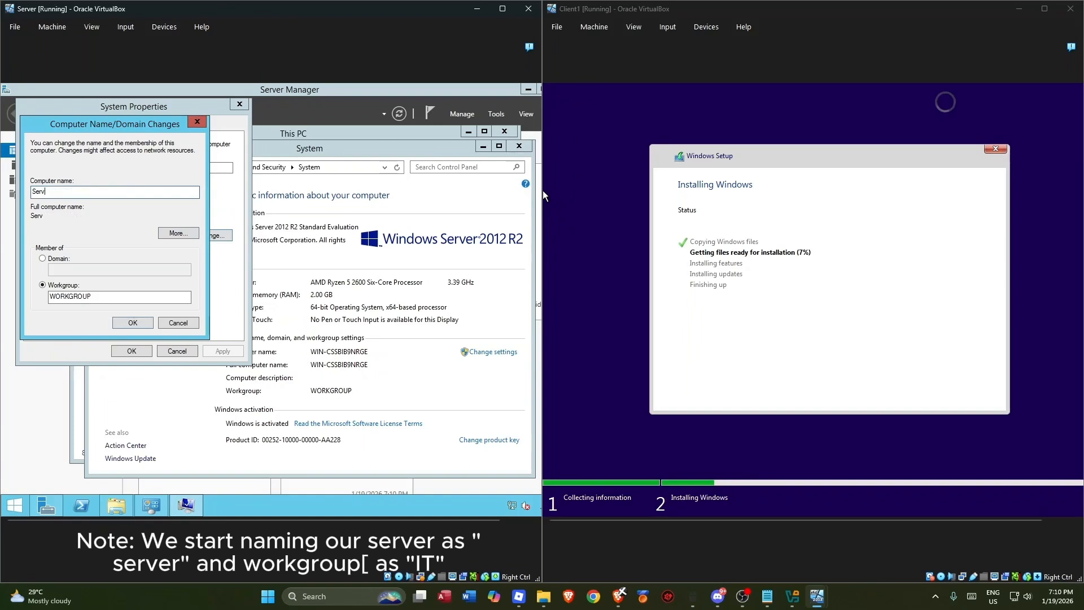
{"action": "type", "text": "er"}
{"action": "double_click", "coordinate": [78, 298]}
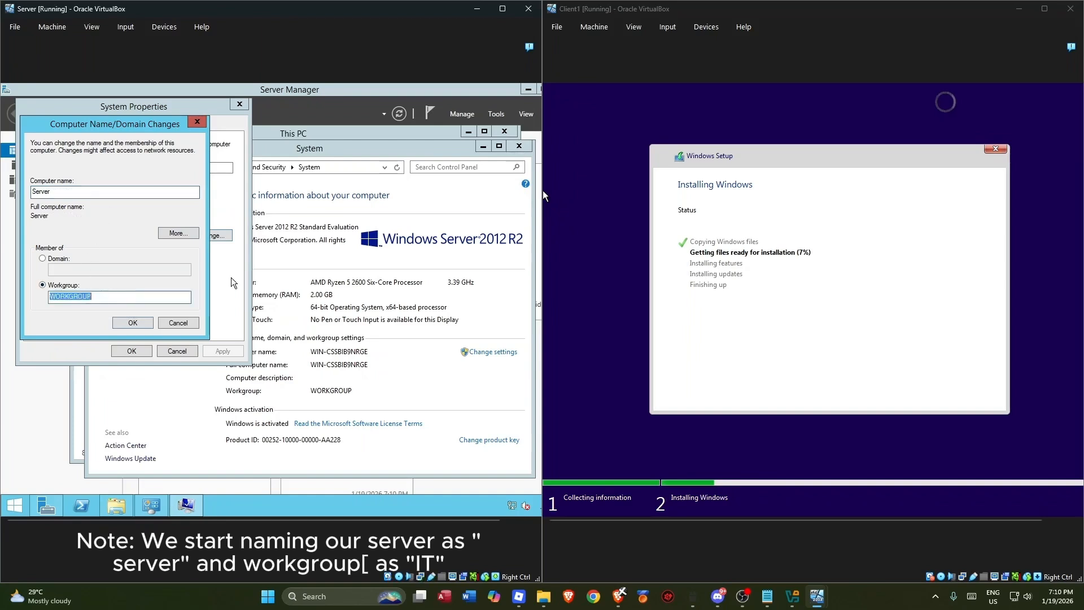
{"action": "type", "text": "IT"}
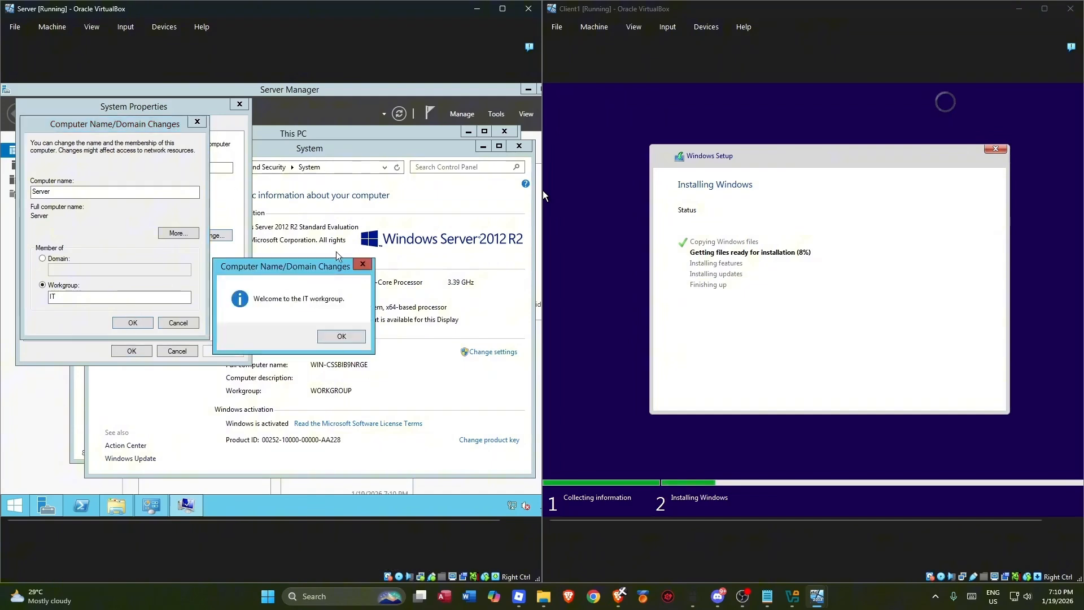
{"action": "left_click", "coordinate": [341, 337]}
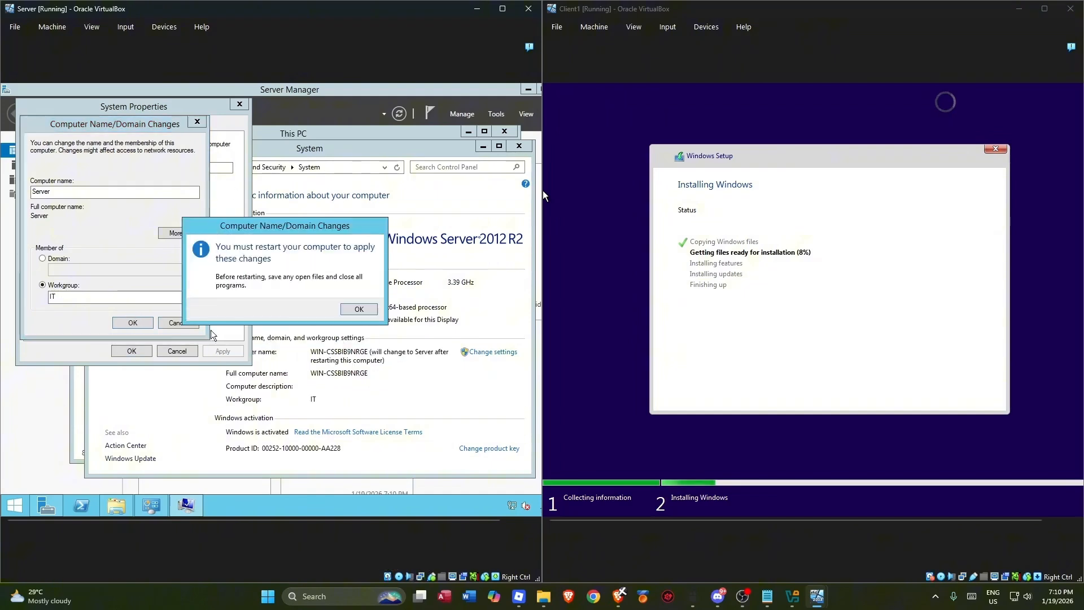
{"action": "left_click", "coordinate": [366, 312]}
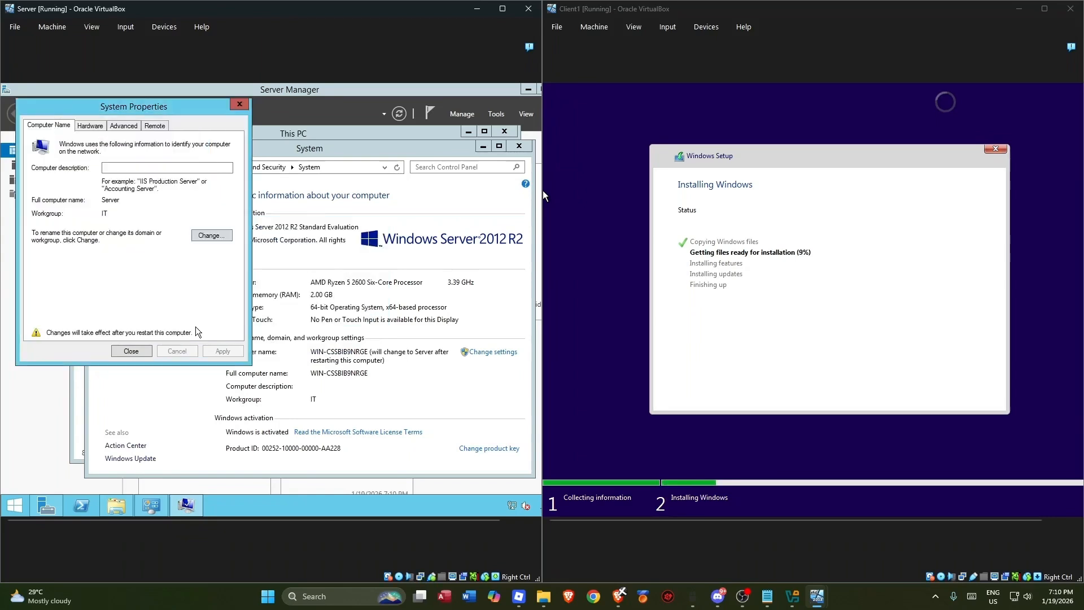
- Restart the Server machine to apply the changes, and sign in as Administrator with the account password
{"action": "left_click", "coordinate": [131, 352]}
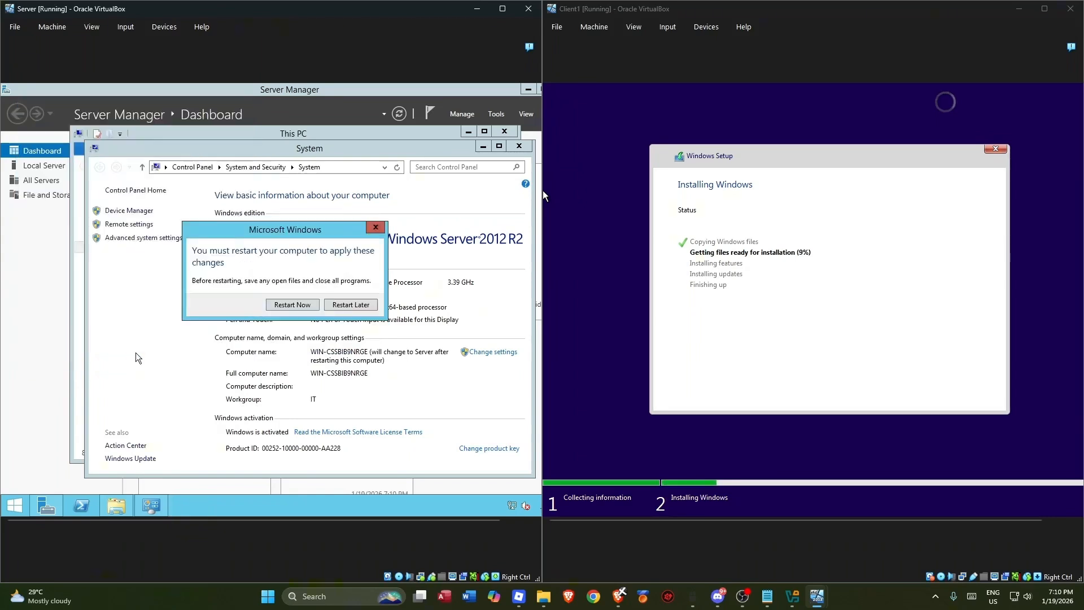
{"action": "left_click", "coordinate": [292, 305]}
{"action": "left_click", "coordinate": [125, 27]}
{"action": "mouse_move", "coordinate": [145, 44]}
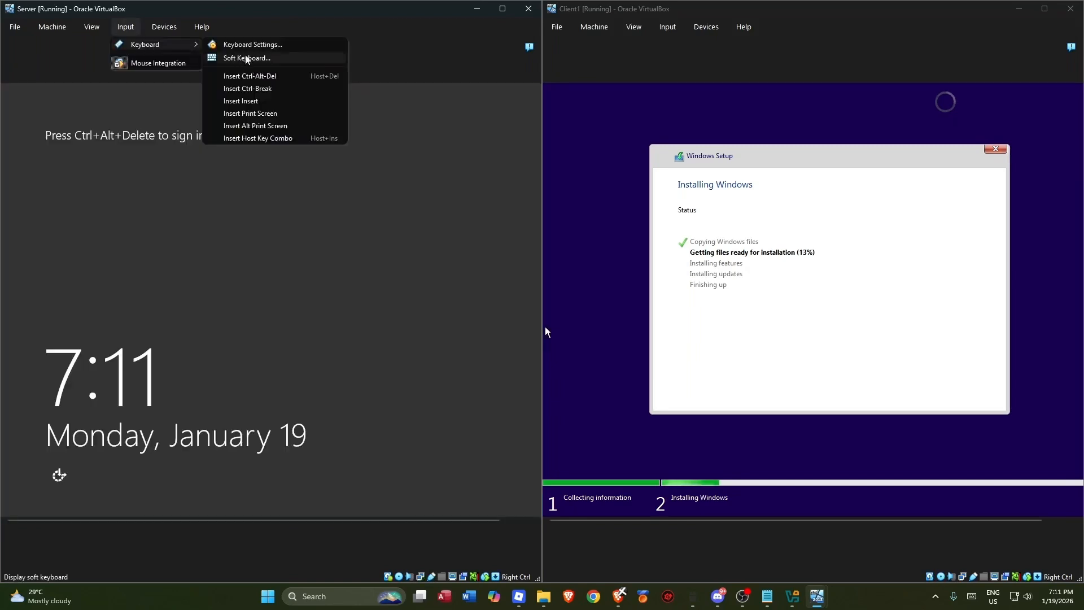
{"action": "left_click", "coordinate": [268, 80]}
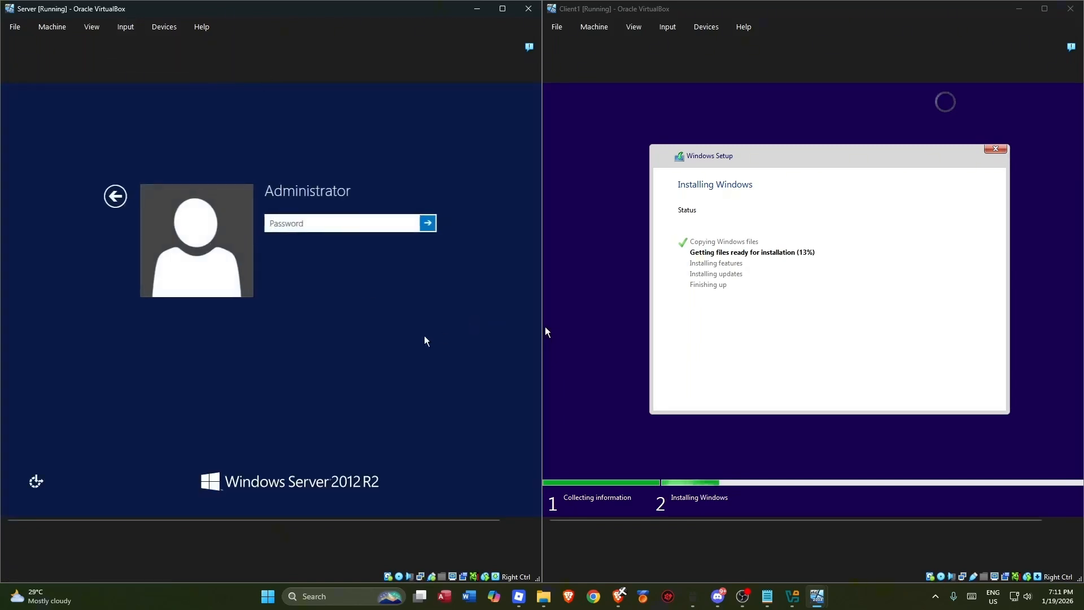
{"action": "type", "text": "●●●●●●●●●●●"}
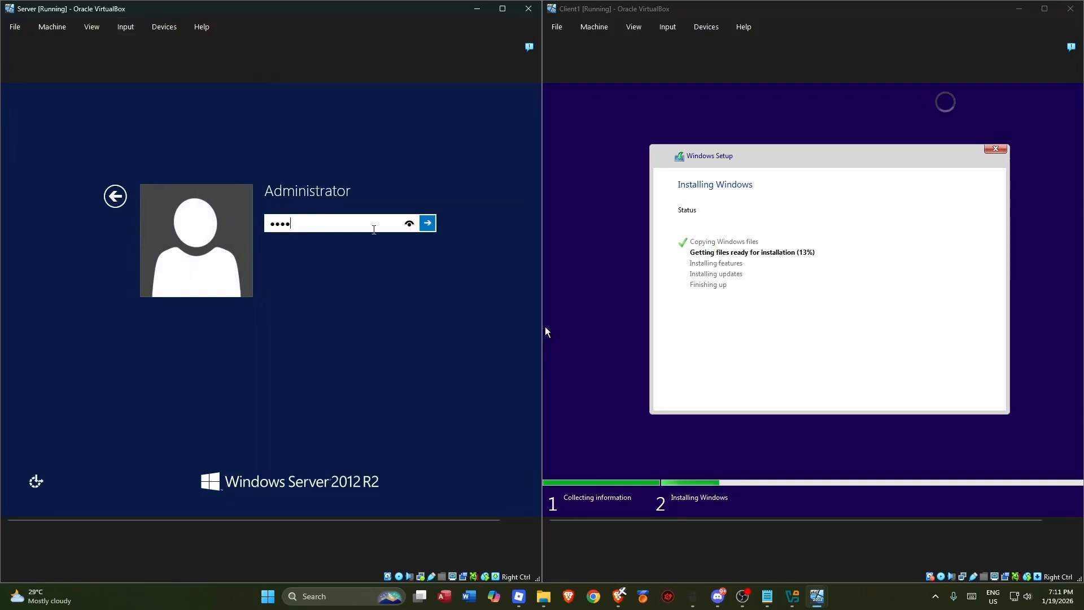
{"action": "key", "text": "Return"}
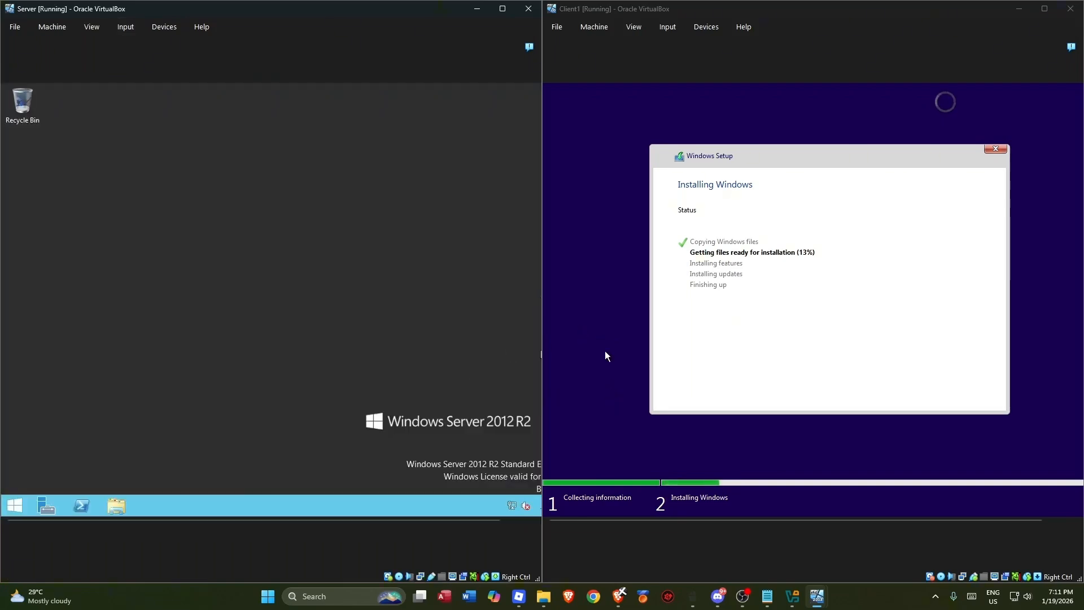
{"action": "left_click", "coordinate": [608, 350]}
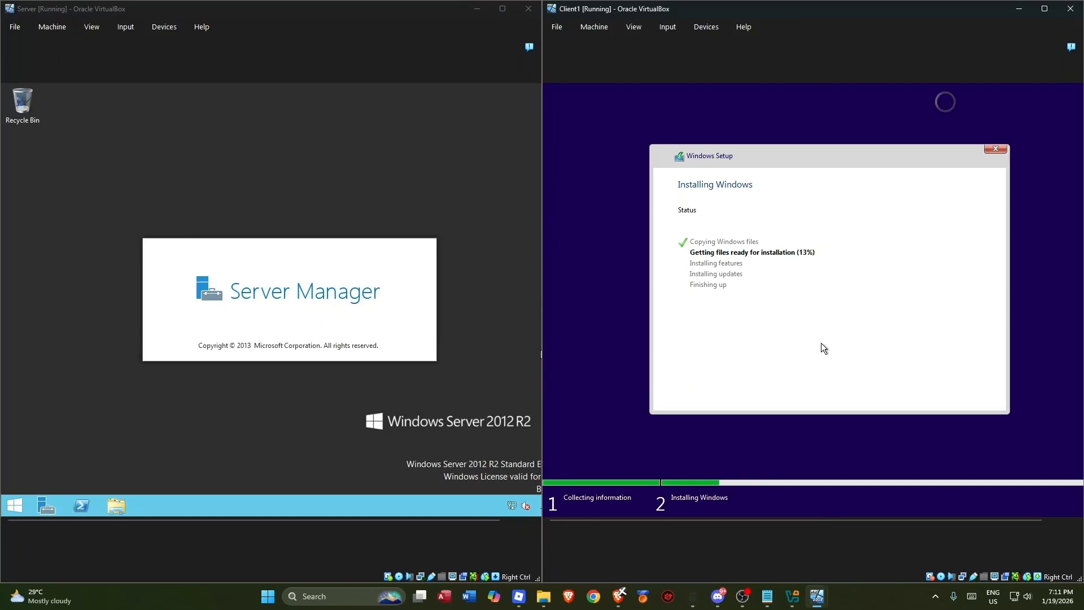
{"action": "left_click", "coordinate": [887, 604]}
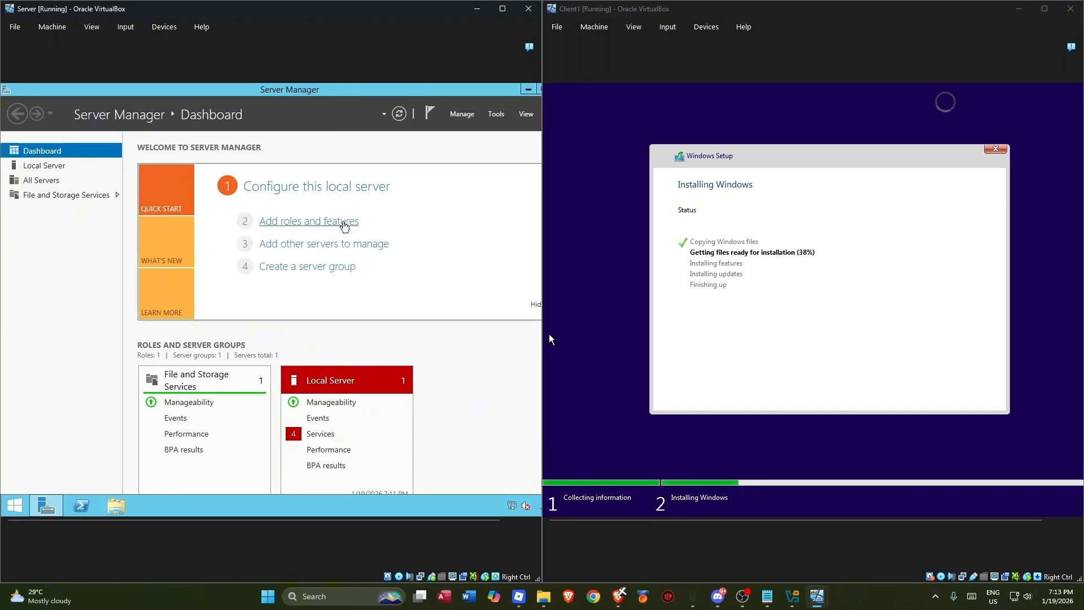
{"action": "left_click", "coordinate": [462, 114]}
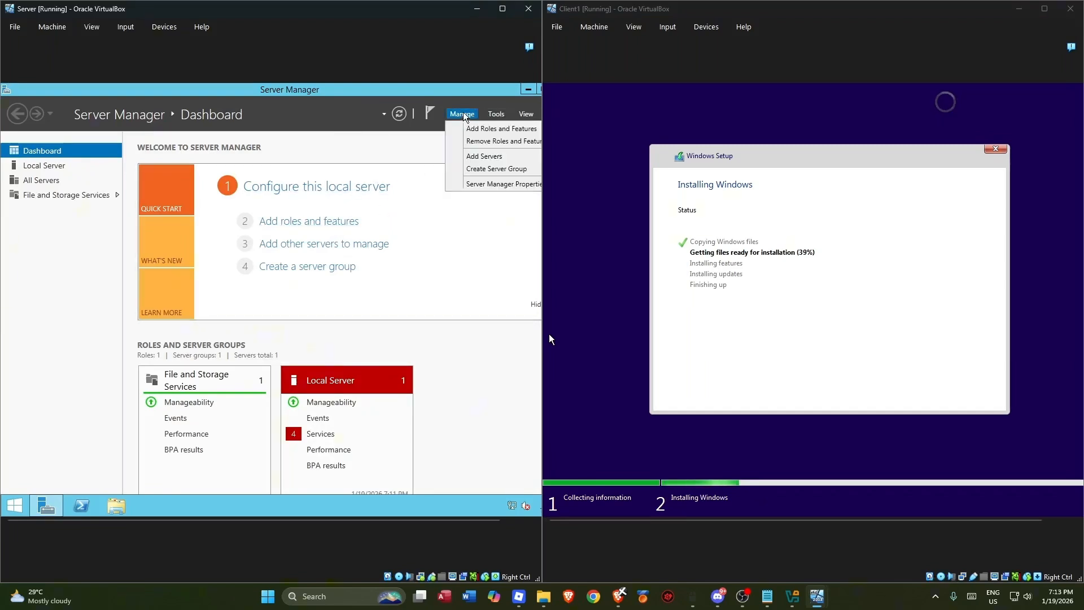
{"action": "left_click", "coordinate": [499, 129]}
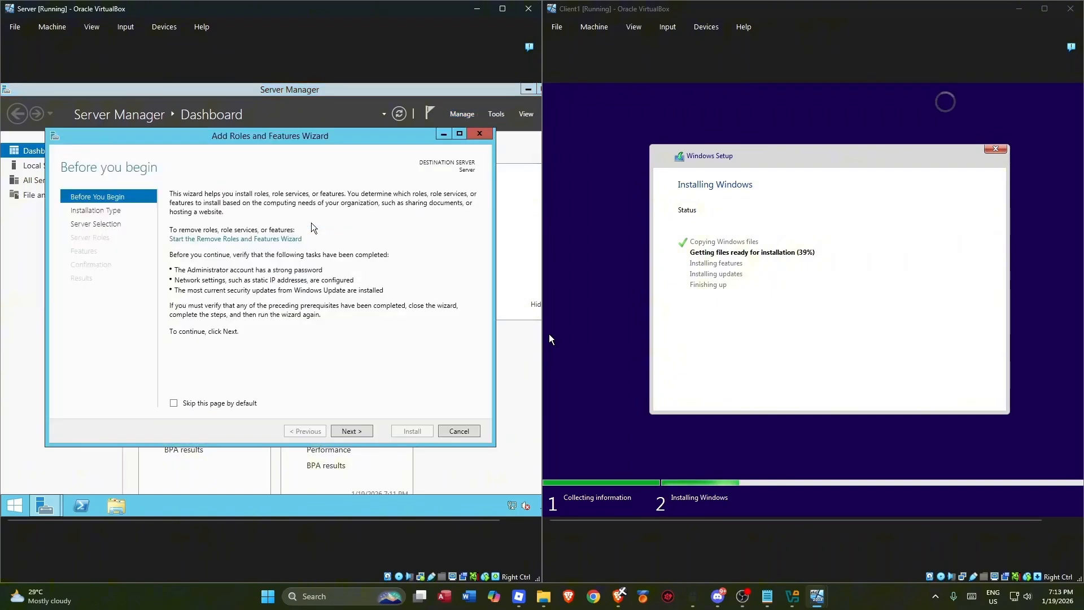
{"action": "left_click", "coordinate": [350, 430]}
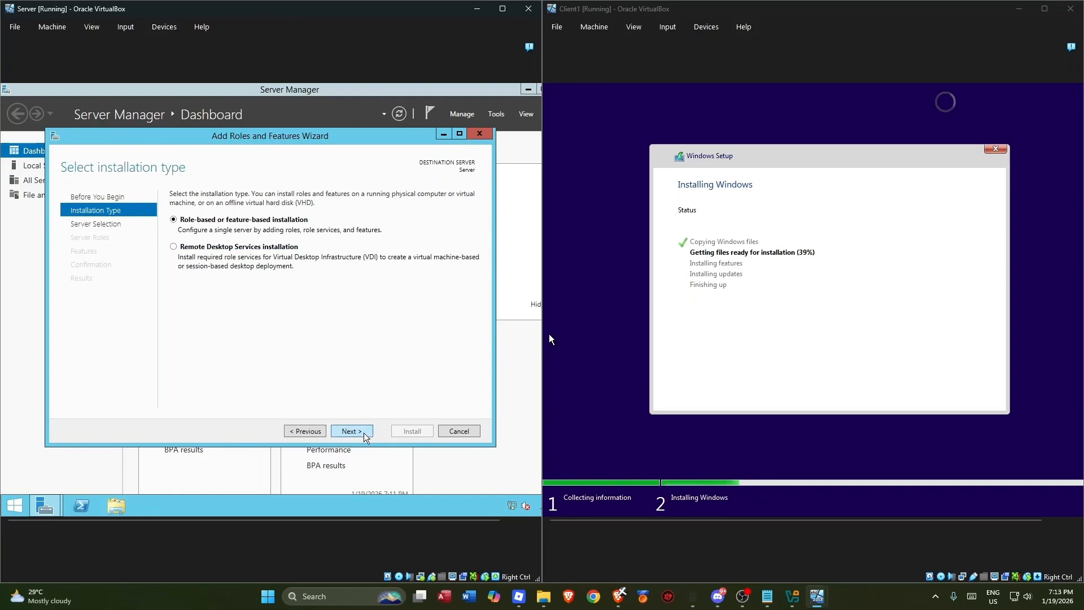
{"action": "left_click", "coordinate": [371, 432]}
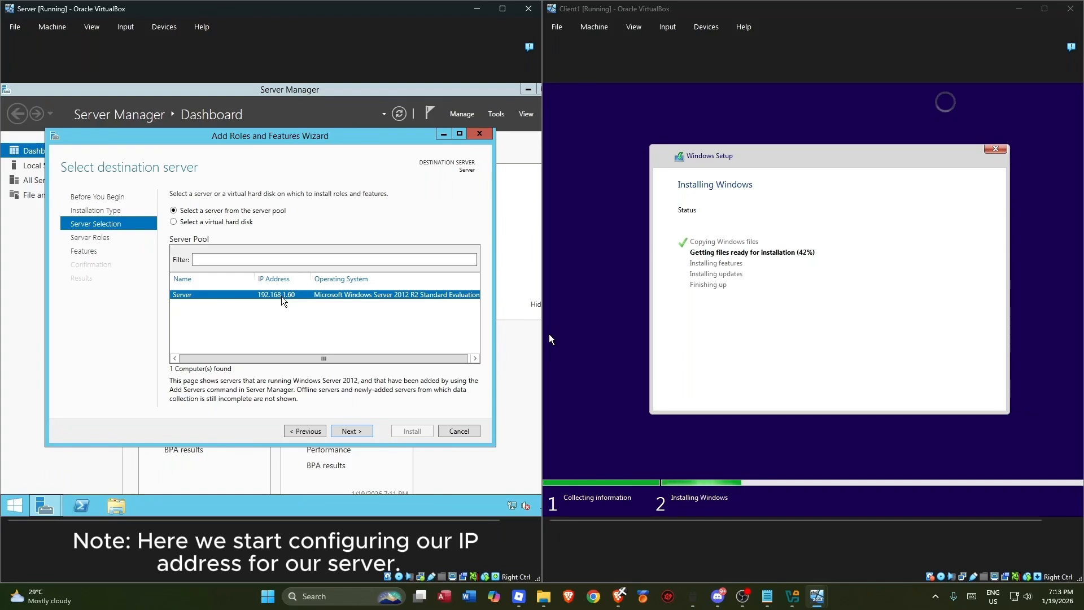
{"action": "left_click", "coordinate": [479, 134]}
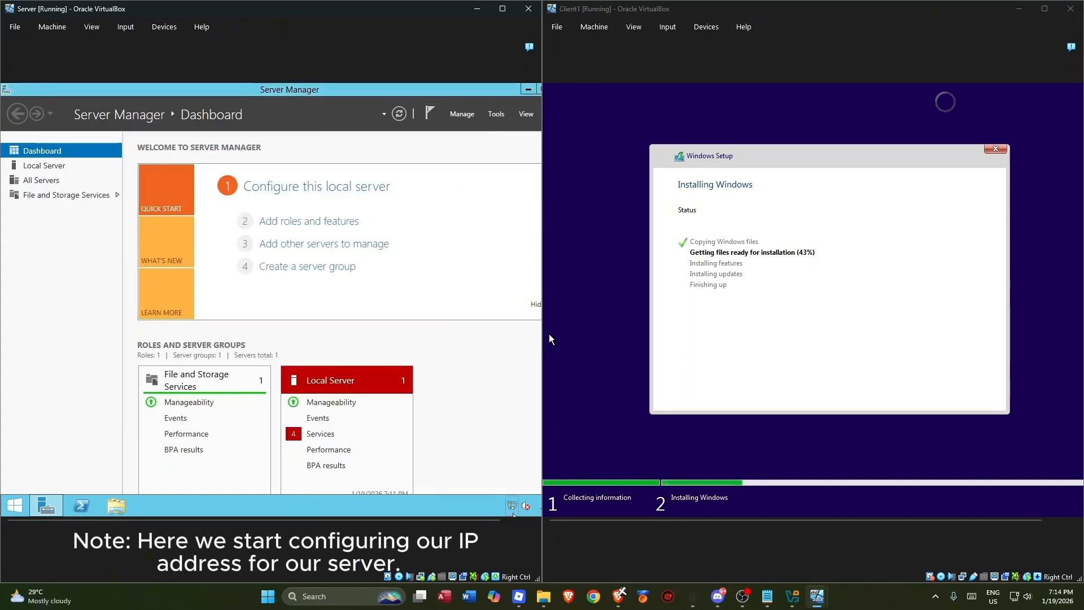
- Try to open the Network and Sharing Center on the Server machine
{"action": "right_click", "coordinate": [512, 506]}
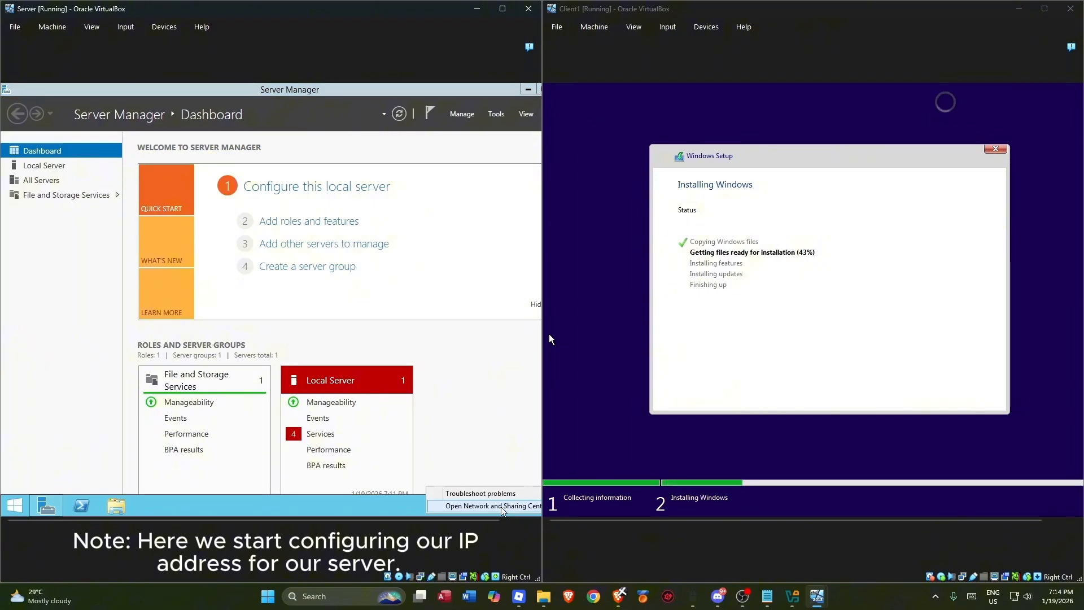
{"action": "left_click", "coordinate": [502, 507]}
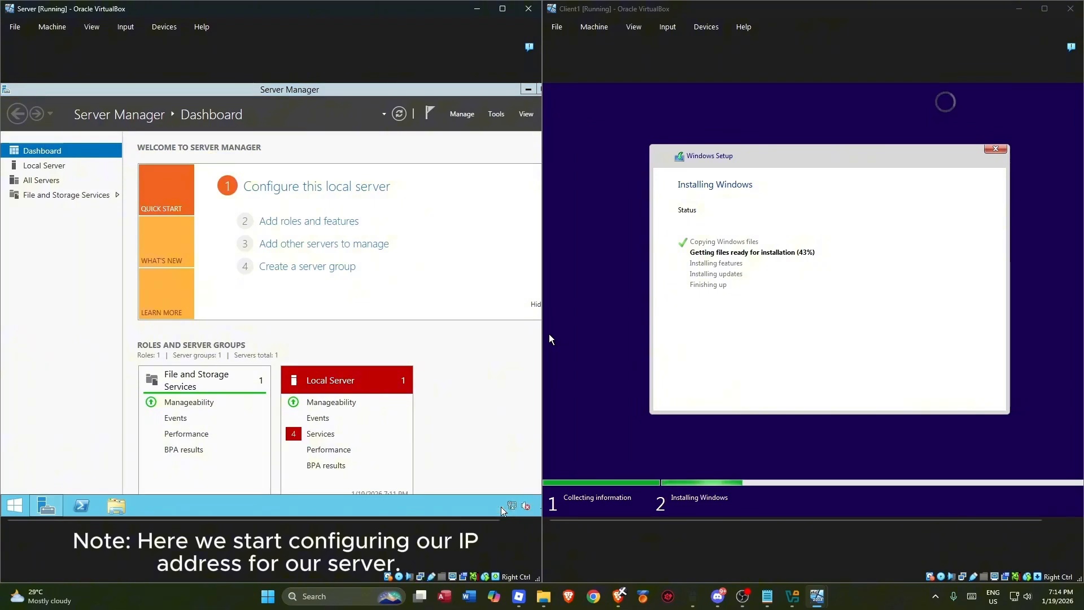
{"action": "left_click", "coordinate": [457, 484]}
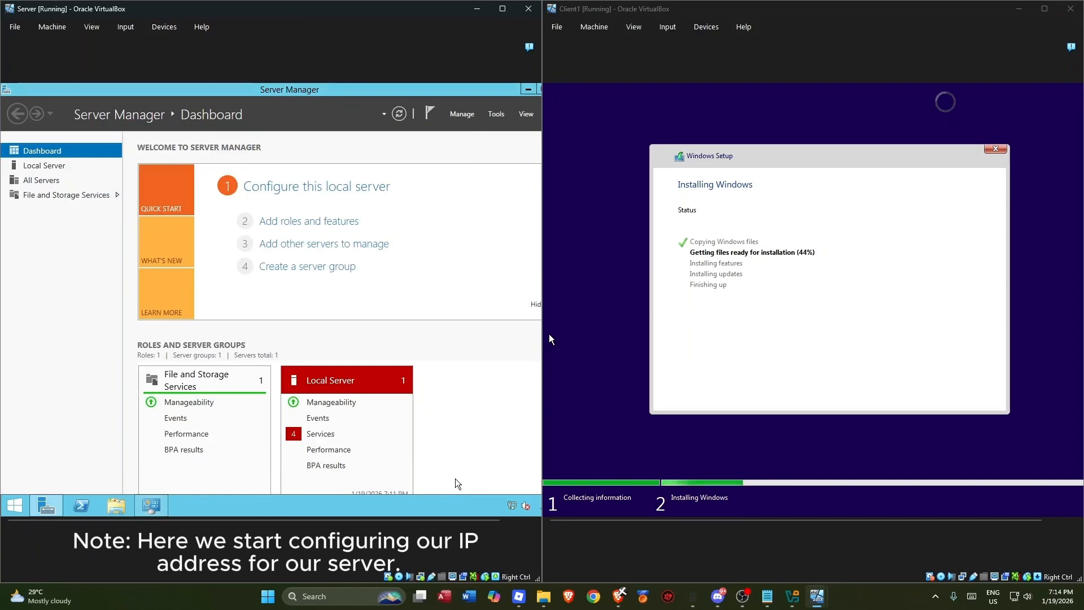
- Open a command prompt on the Server machine and run ipconfig to view its IP configuration
{"action": "key", "text": "super+r"}
{"action": "type", "text": "ip"}
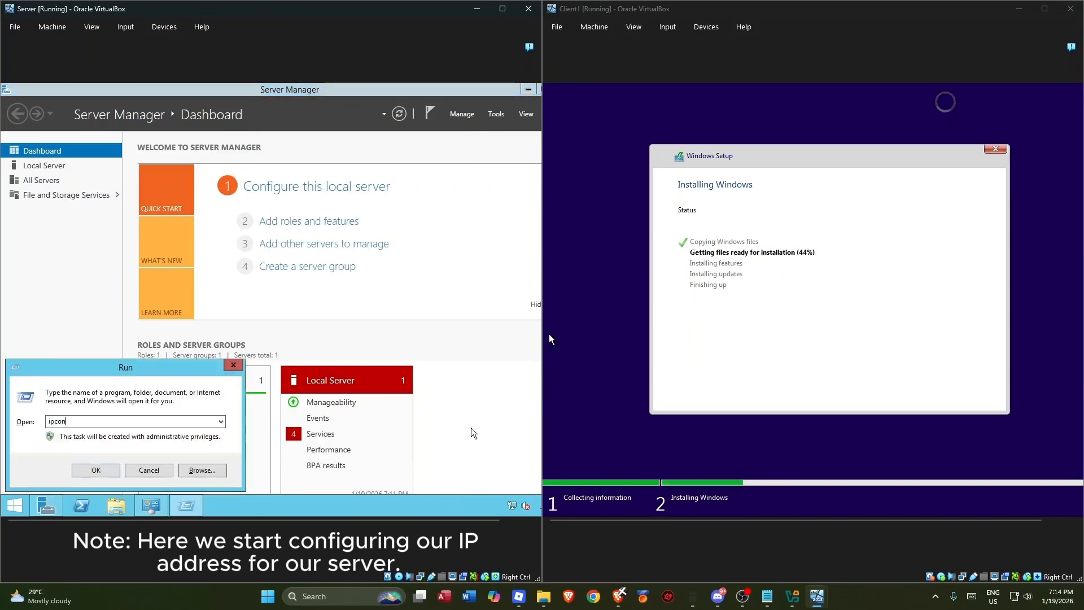
{"action": "type", "text": "confi"}
{"action": "key", "text": "ctrl+a"}
{"action": "type", "text": "cmd"}
{"action": "key", "text": "Return"}
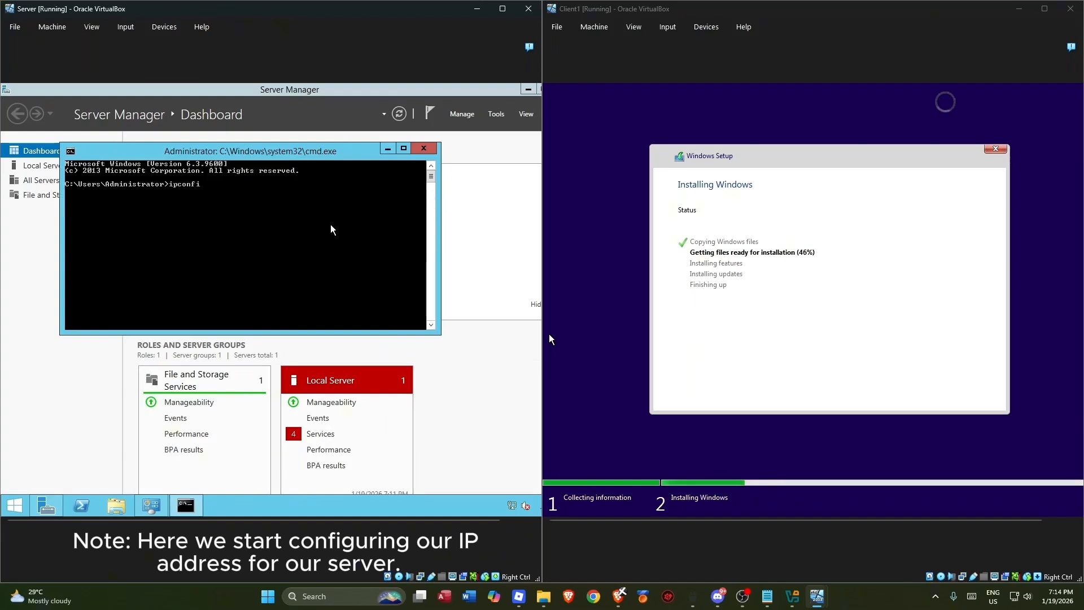
{"action": "type", "text": "g"}
{"action": "key", "text": "Return"}
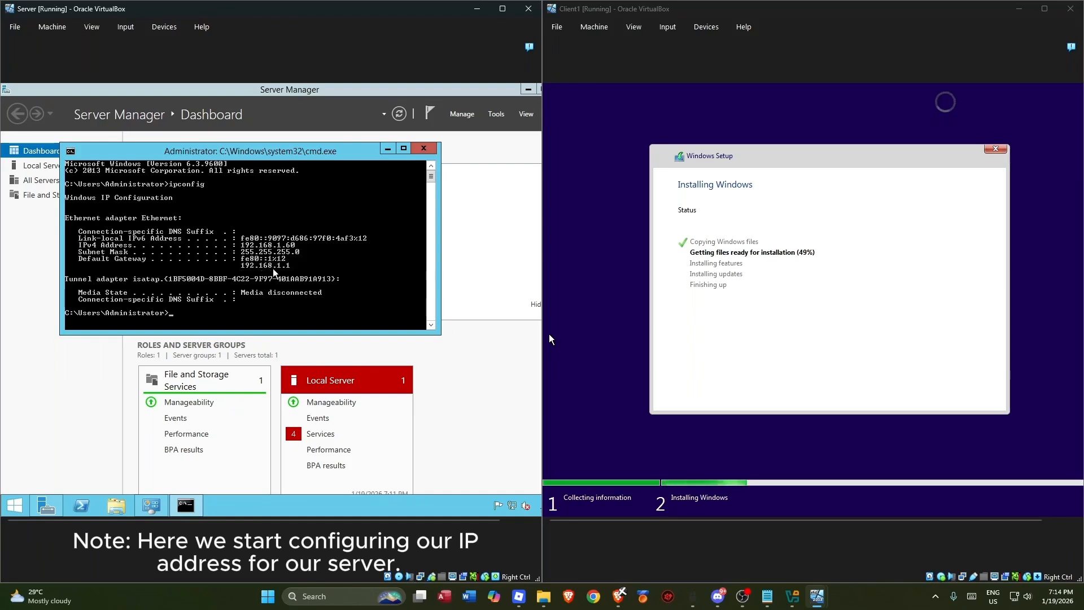
- Open the Network and Sharing Center on the Server machine and show its network adapters
{"action": "right_click", "coordinate": [512, 505]}
{"action": "left_click", "coordinate": [507, 495]}
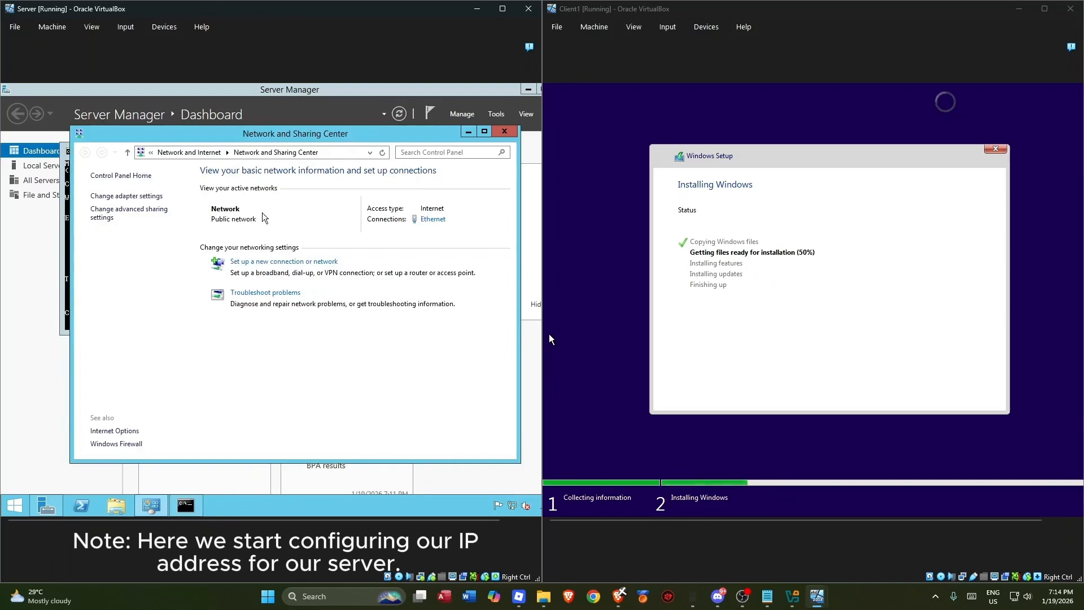
{"action": "left_click", "coordinate": [126, 196]}
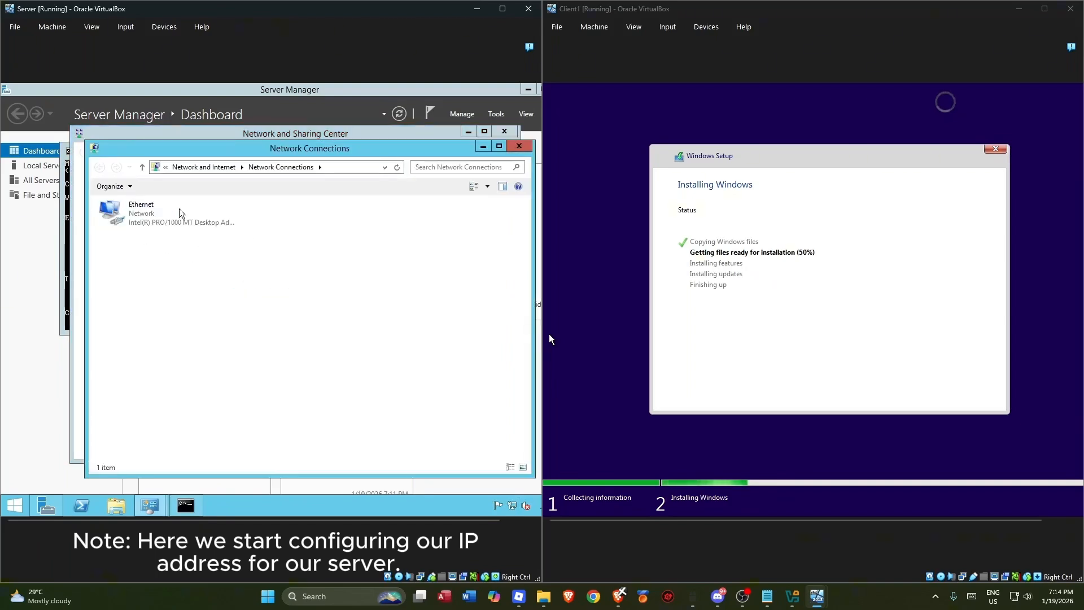
{"action": "left_click", "coordinate": [180, 216]}
{"action": "right_click", "coordinate": [144, 214]}
{"action": "left_click", "coordinate": [189, 279]}
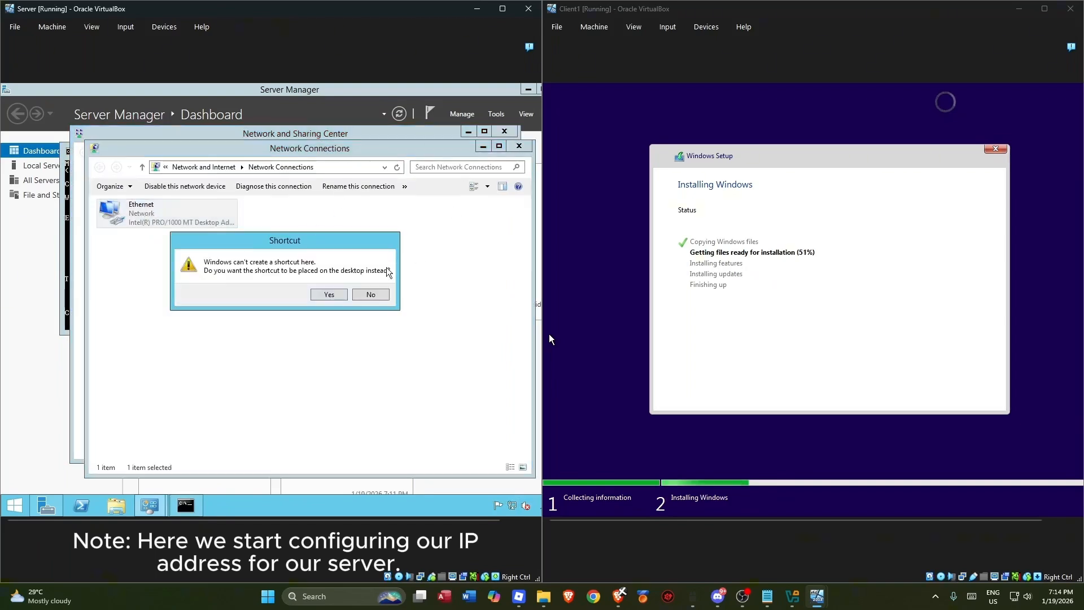
{"action": "left_click", "coordinate": [370, 293]}
{"action": "left_click", "coordinate": [528, 145]}
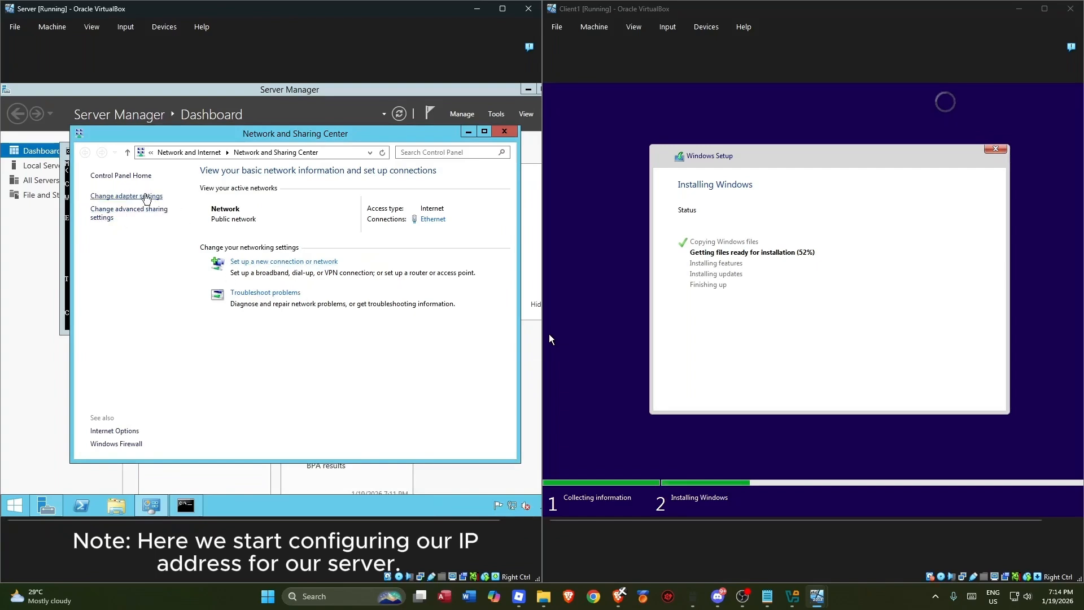
{"action": "left_click", "coordinate": [126, 196]}
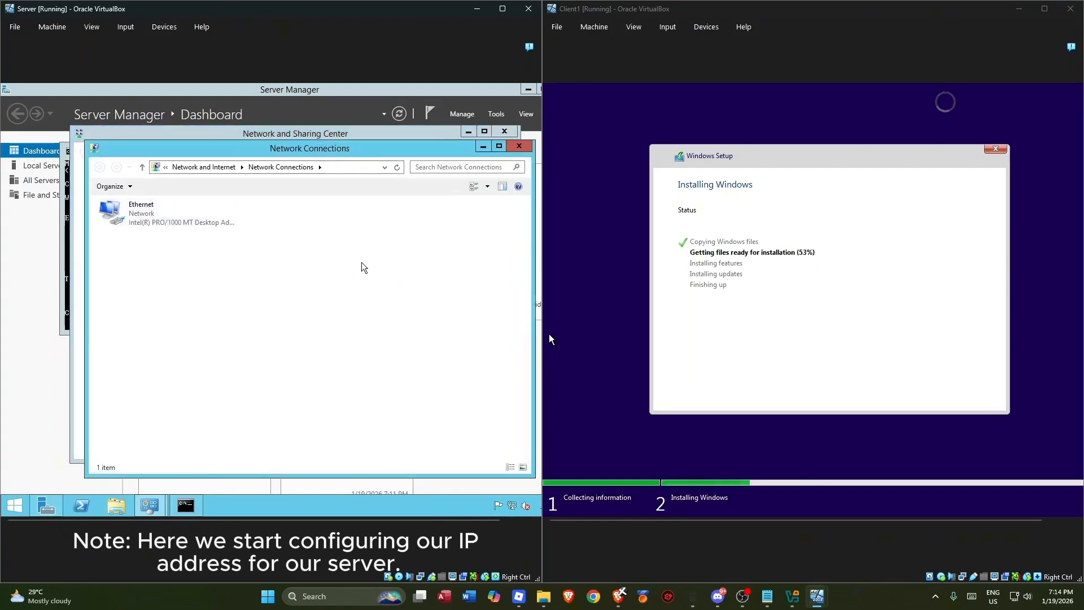
- Open the Internet Protocol Version 4 (TCP/IPv4) properties of the Server machine's Ethernet adapter
{"action": "right_click", "coordinate": [170, 219]}
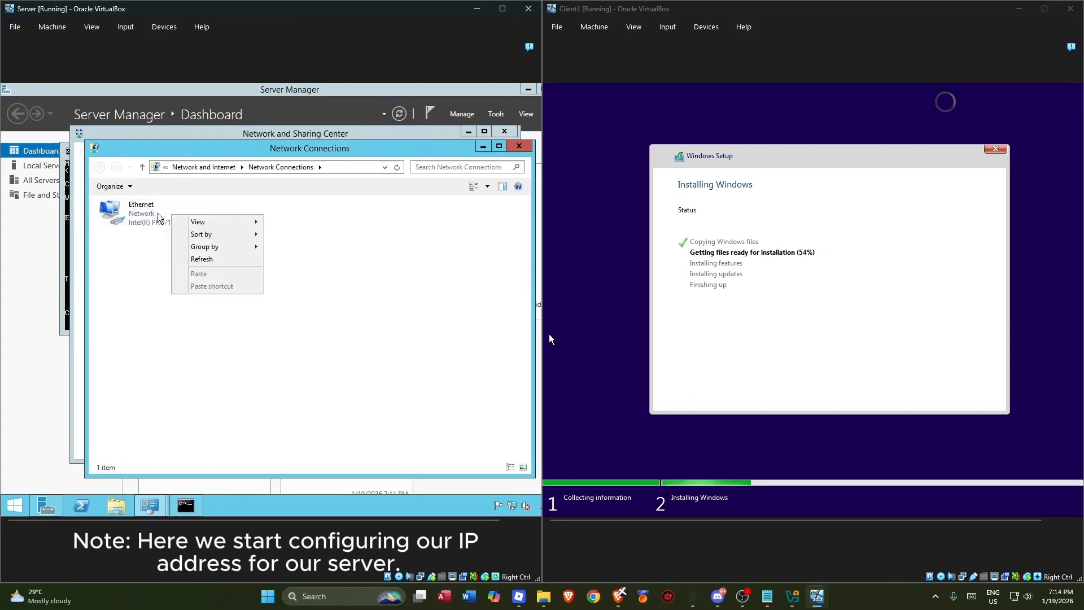
{"action": "left_click", "coordinate": [171, 219]}
{"action": "right_click", "coordinate": [171, 219]}
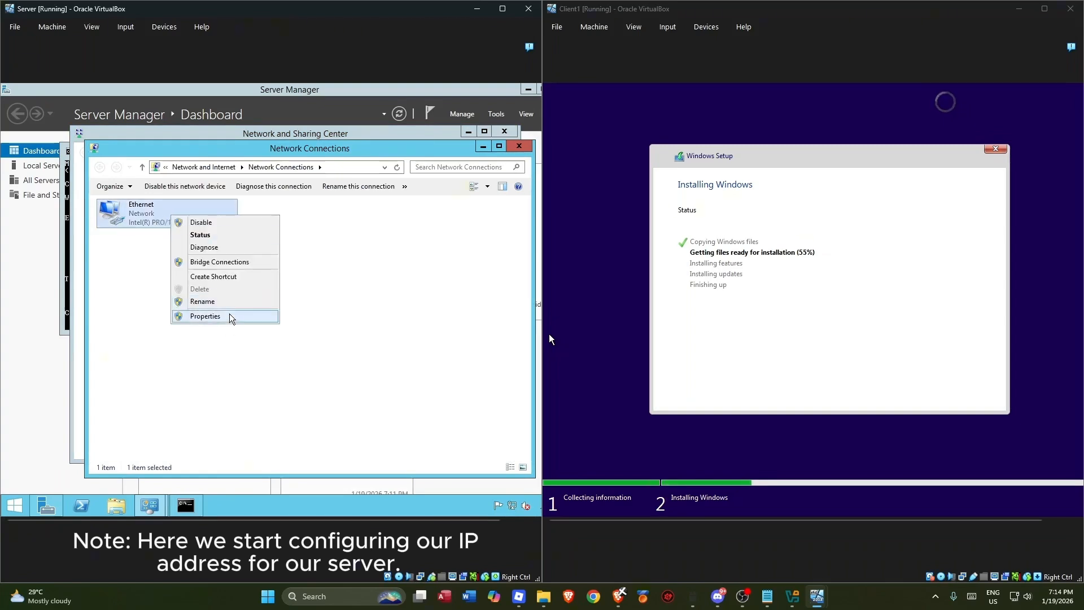
{"action": "left_click", "coordinate": [232, 319]}
{"action": "left_click_drag", "start_coordinate": [184, 199], "coordinate": [285, 195]}
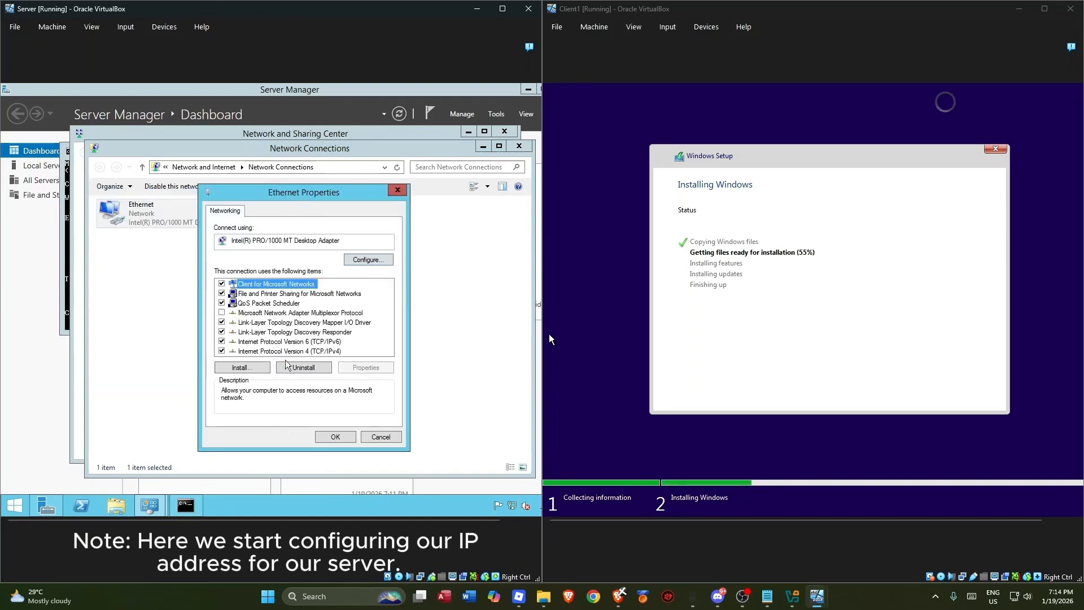
{"action": "left_click", "coordinate": [284, 351]}
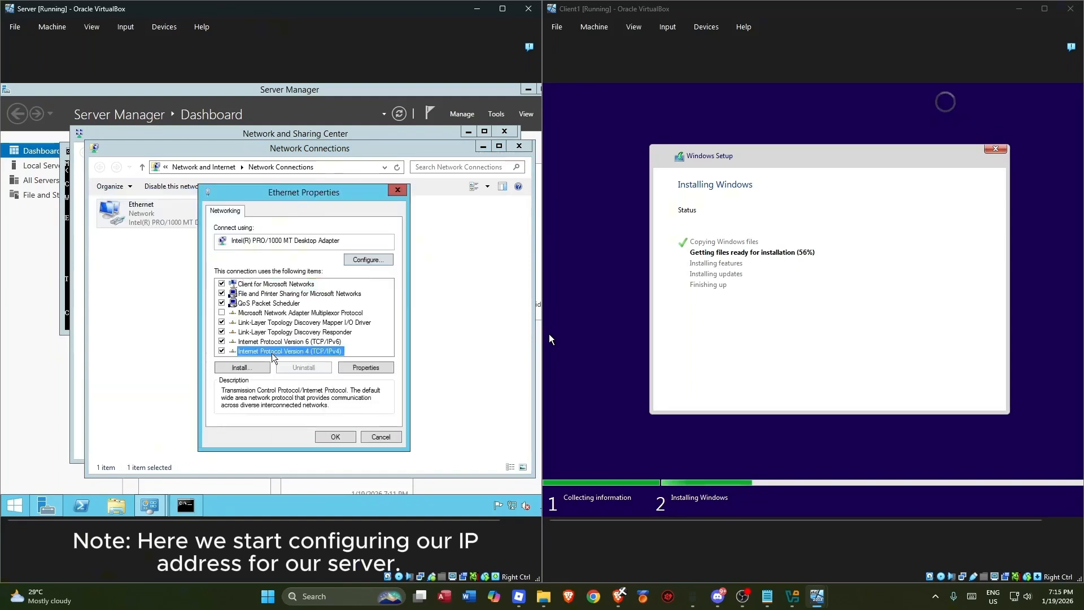
{"action": "double_click", "coordinate": [325, 353]}
{"action": "left_click_drag", "start_coordinate": [372, 243], "coordinate": [414, 157]}
- Switch the Ethernet adapter to a static IP address of 192.168.1.10 with subnet mask 255.255.255.0
{"action": "left_click", "coordinate": [328, 231]}
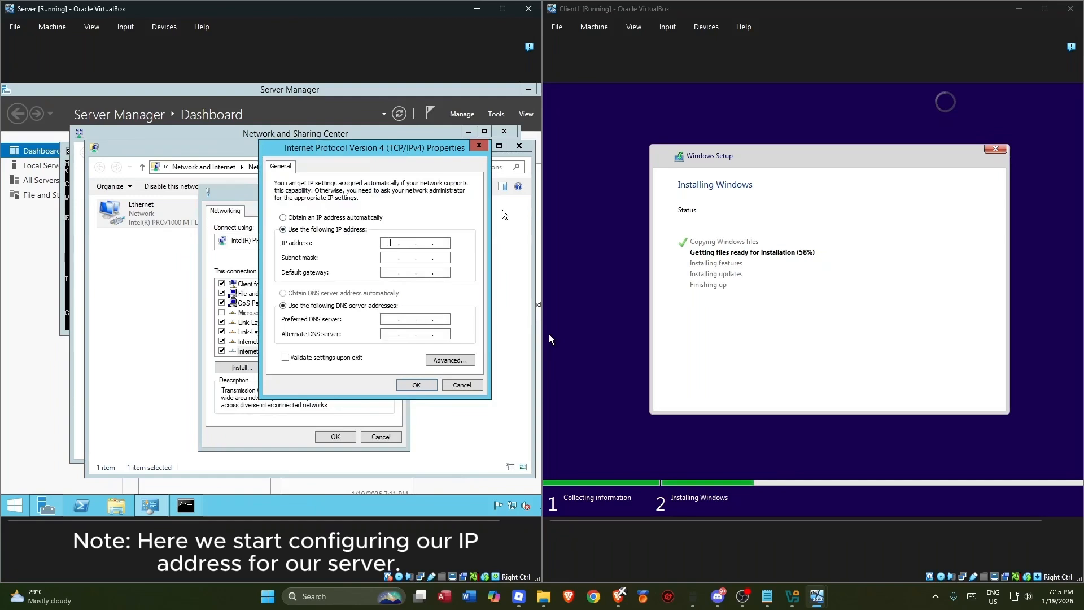
{"action": "type", "text": "192 . 168 . "}
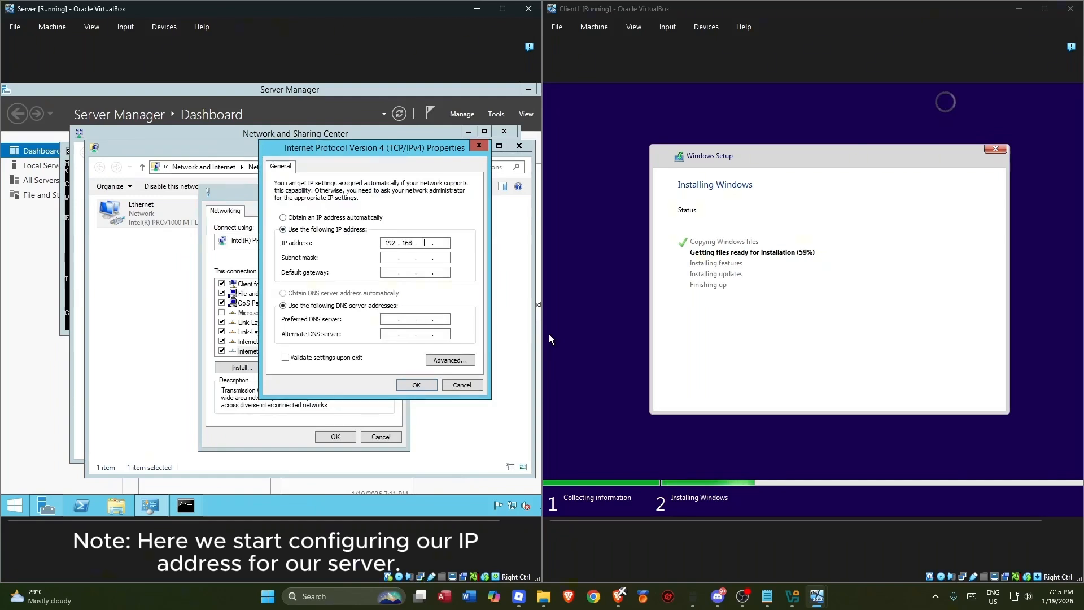
{"action": "type", "text": "1 "}
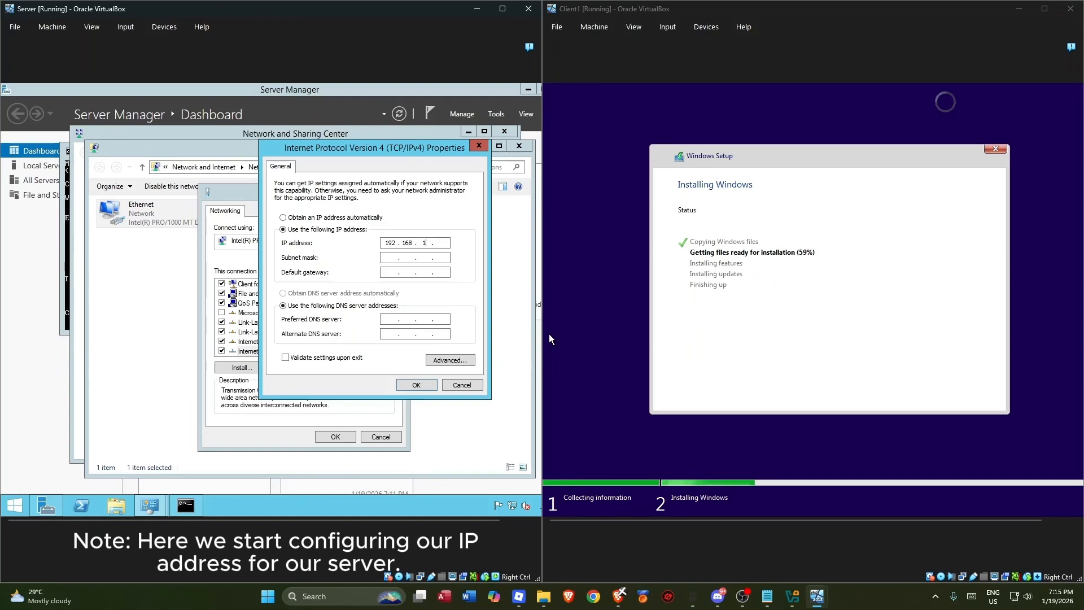
{"action": "type", "text": ". 10"}
{"action": "left_click", "coordinate": [393, 258]}
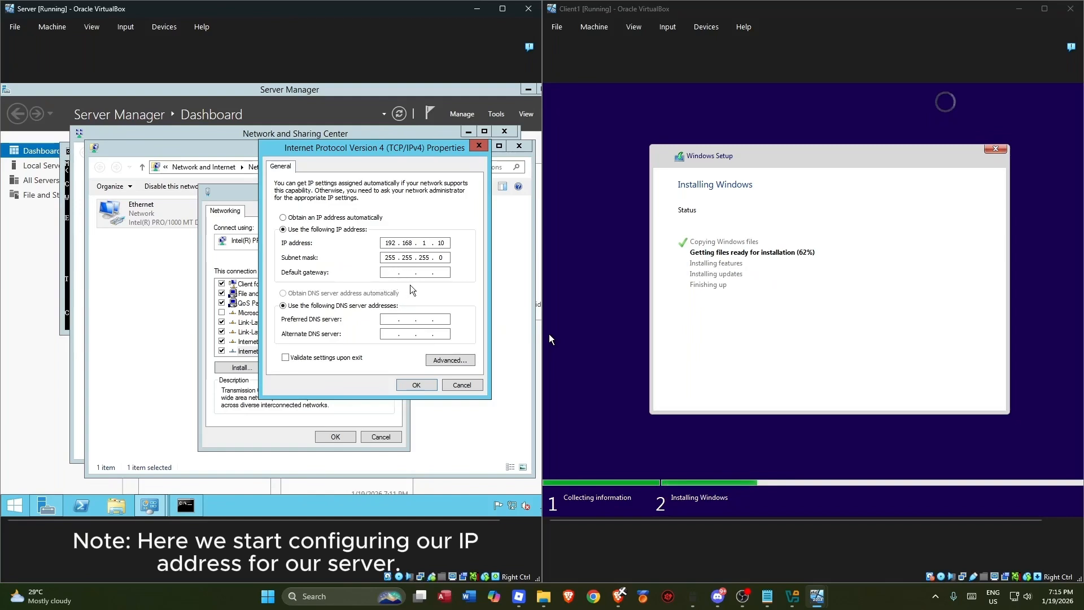
- Set the default gateway to 192.168.1.1, checking it against the earlier ipconfig output in the command prompt
{"action": "left_click", "coordinate": [390, 273]}
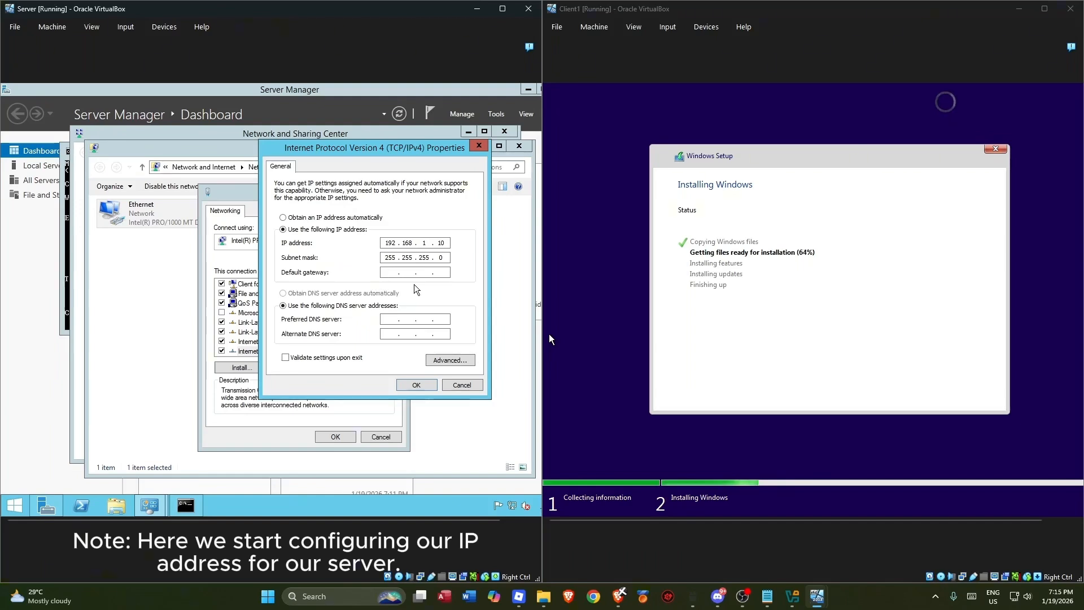
{"action": "type", "text": "192 . 168 . "}
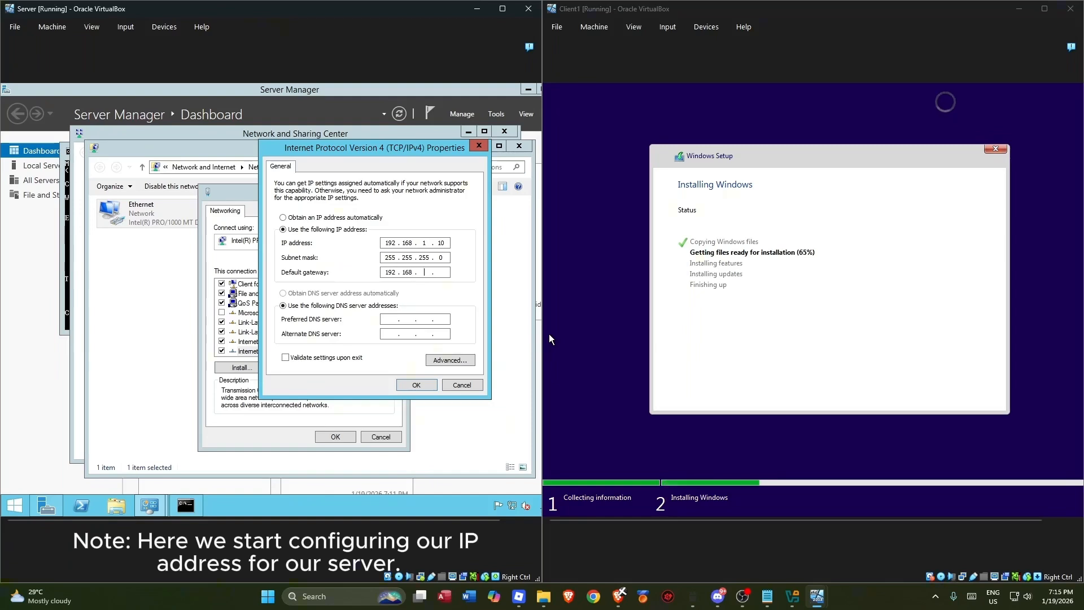
{"action": "type", "text": "1"}
{"action": "left_click", "coordinate": [450, 276]}
{"action": "type", "text": "192"}
{"action": "left_click", "coordinate": [186, 506]}
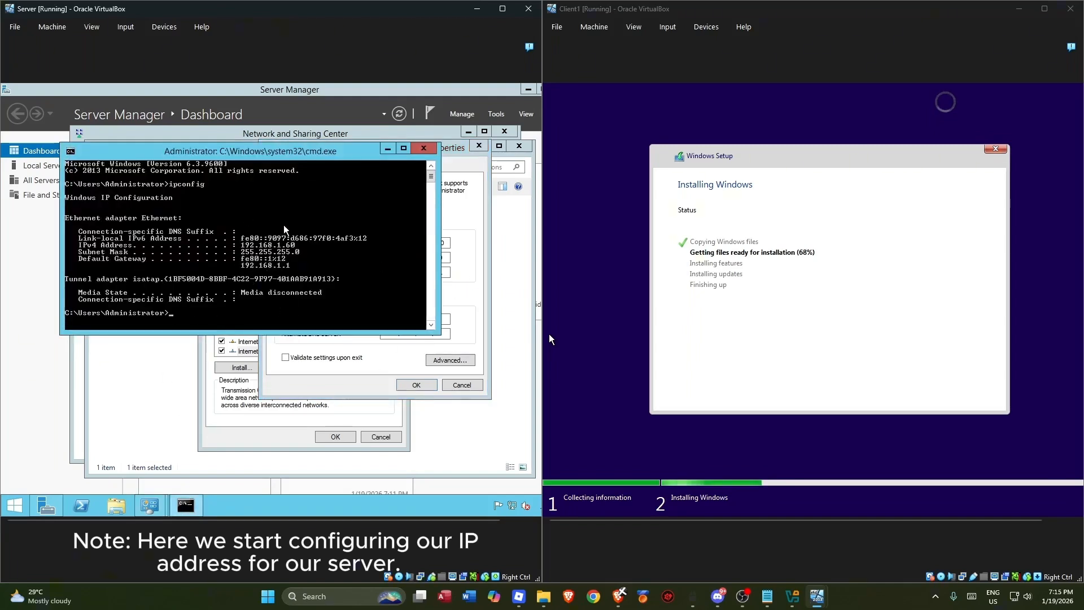
{"action": "left_click", "coordinate": [476, 305]}
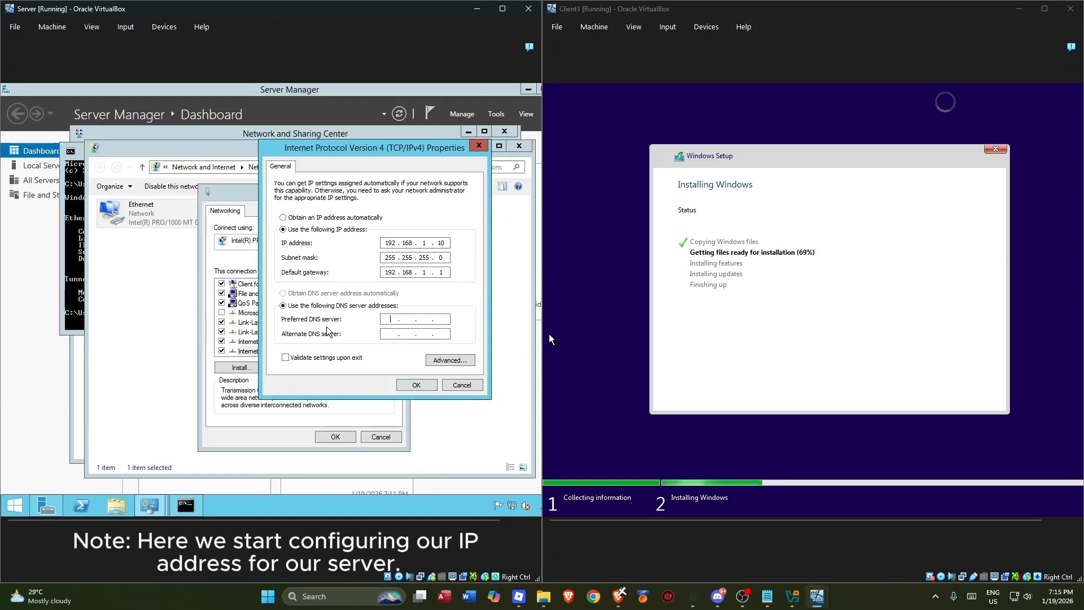
- Enter a preferred DNS server address starting with 192.168 and apply the IPv4 and Ethernet settings
{"action": "left_click", "coordinate": [395, 319]}
{"action": "type", "text": "192 . "}
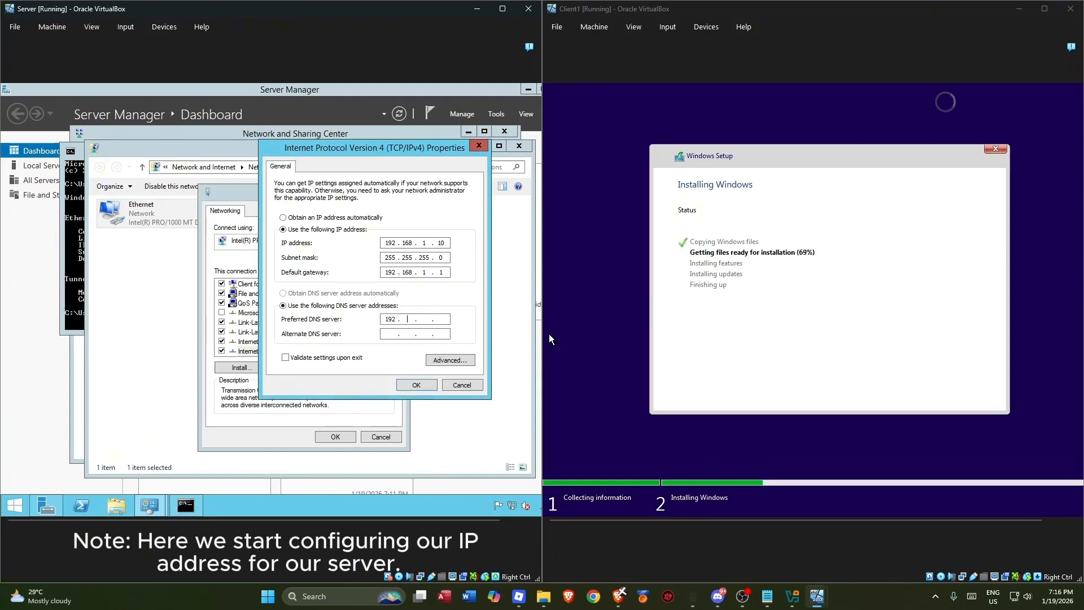
{"action": "type", "text": "168"}
{"action": "left_click", "coordinate": [420, 387]}
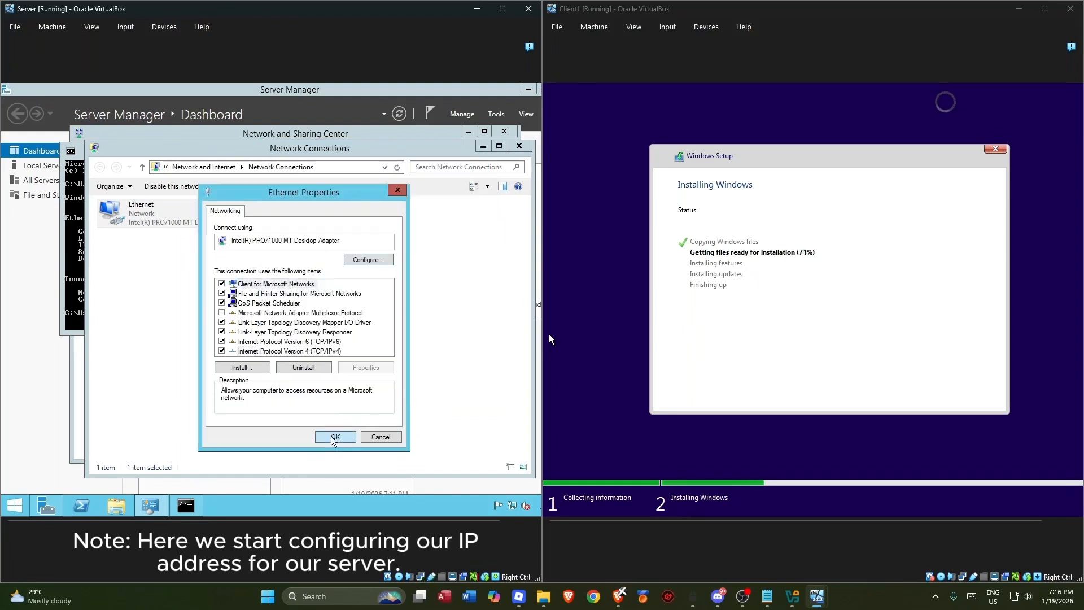
{"action": "left_click", "coordinate": [334, 438]}
- Run ipconfig again in the command prompt and compare the new IPv4 configuration with the earlier output
{"action": "left_click", "coordinate": [79, 277]}
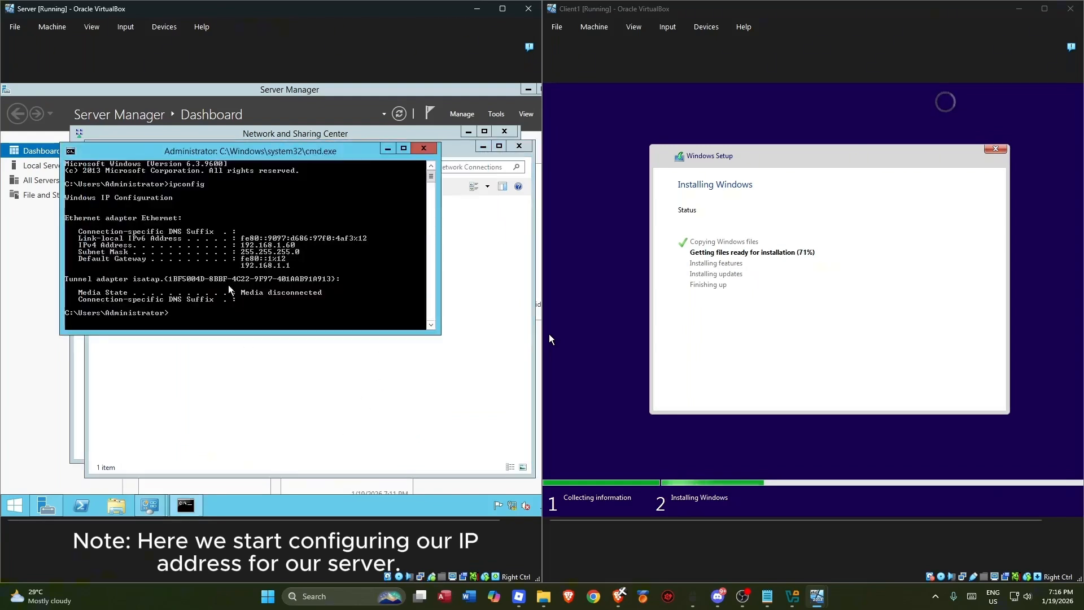
{"action": "type", "text": "ipconfig"}
{"action": "key", "text": "Return"}
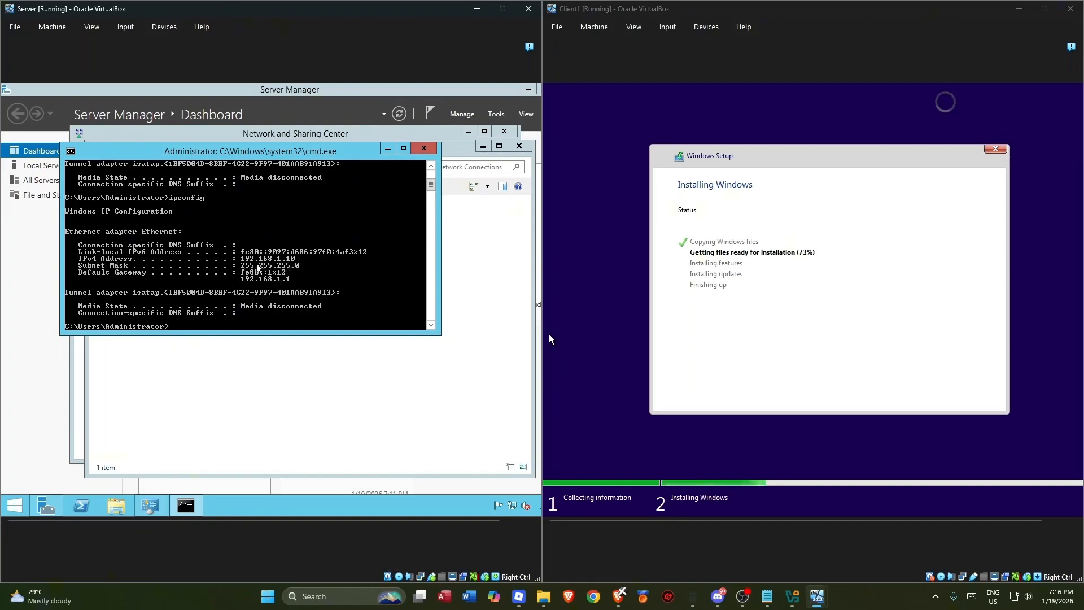
{"action": "scroll", "coordinate": [346, 233], "scroll_direction": "up", "scroll_amount": 1}
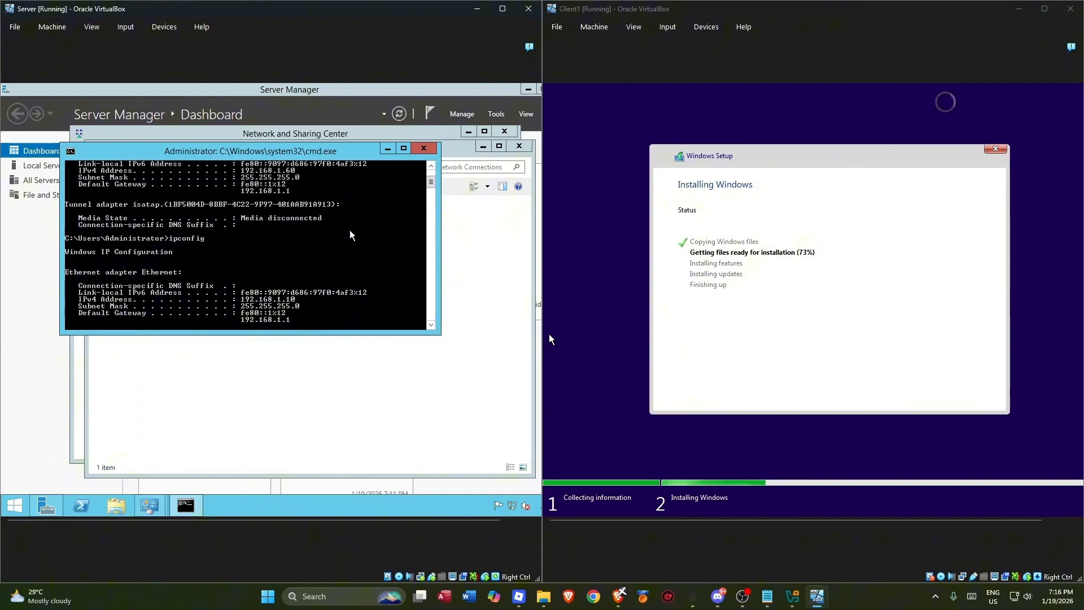
{"action": "scroll", "coordinate": [270, 257], "scroll_direction": "down", "scroll_amount": 2}
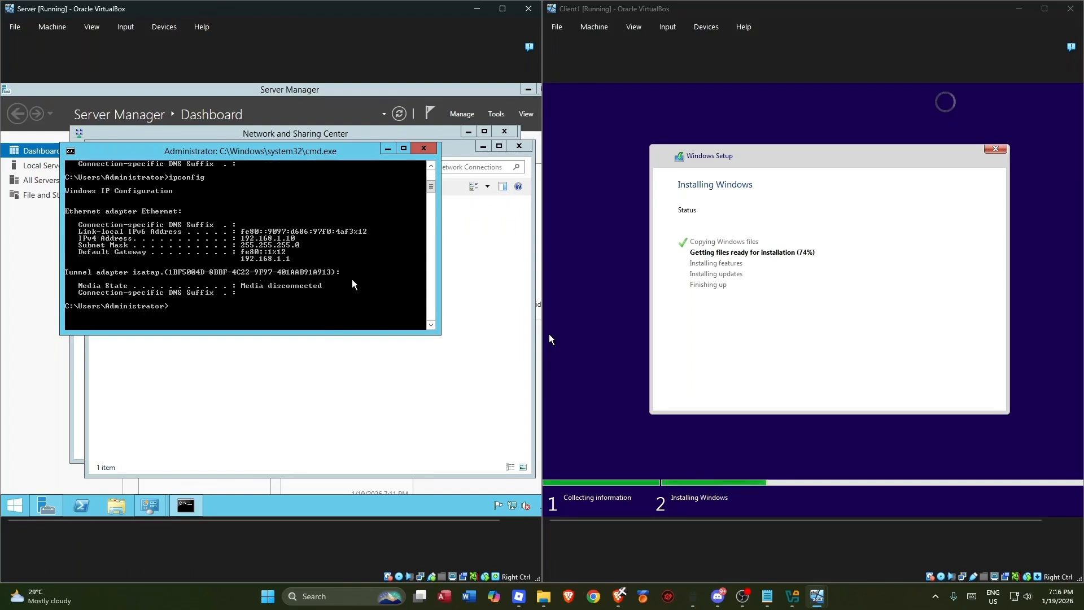
- Close the command prompt and the Network and Sharing Center to return to the Server Manager dashboard
{"action": "left_click", "coordinate": [382, 406]}
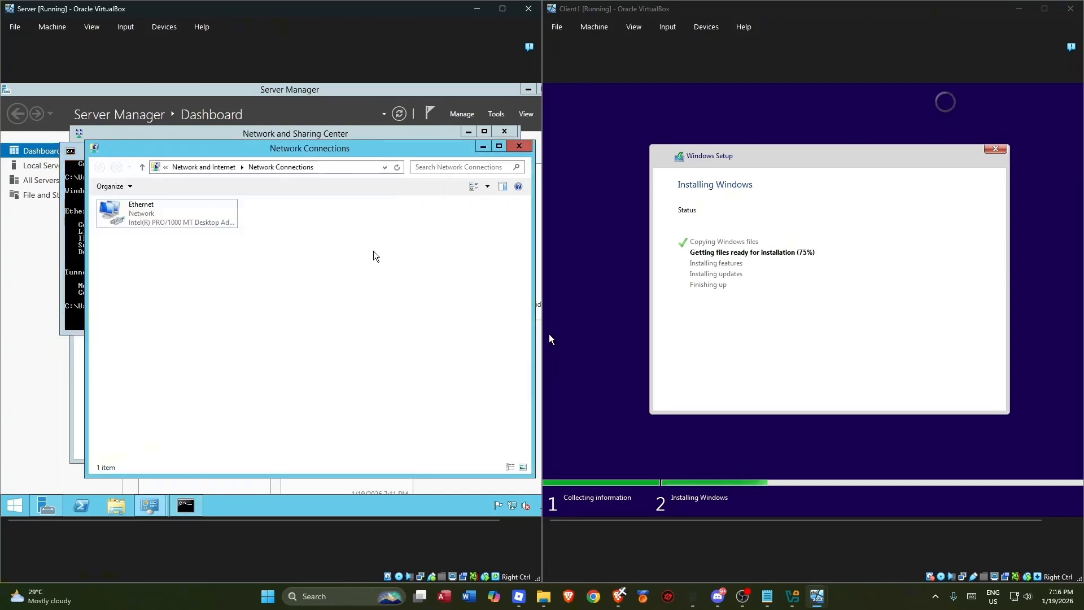
{"action": "left_click", "coordinate": [47, 253]}
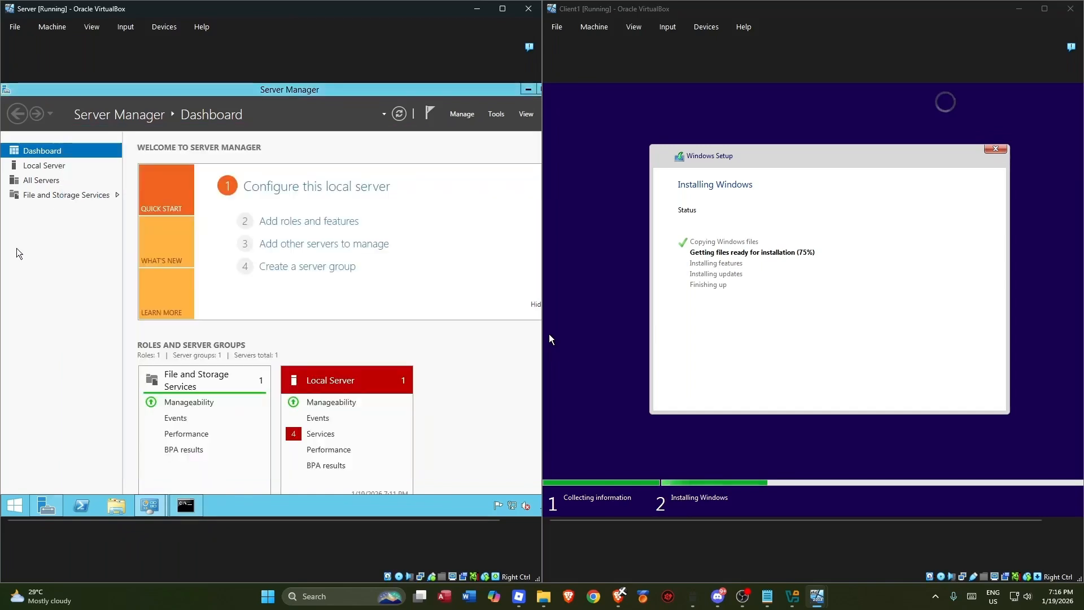
{"action": "left_click", "coordinate": [192, 502]}
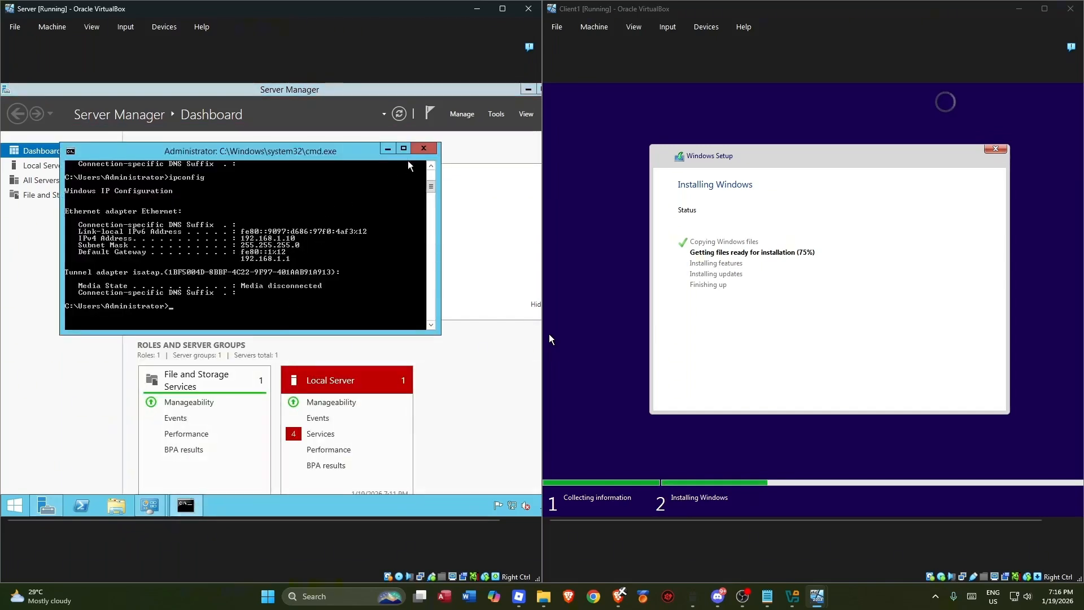
{"action": "left_click", "coordinate": [432, 150]}
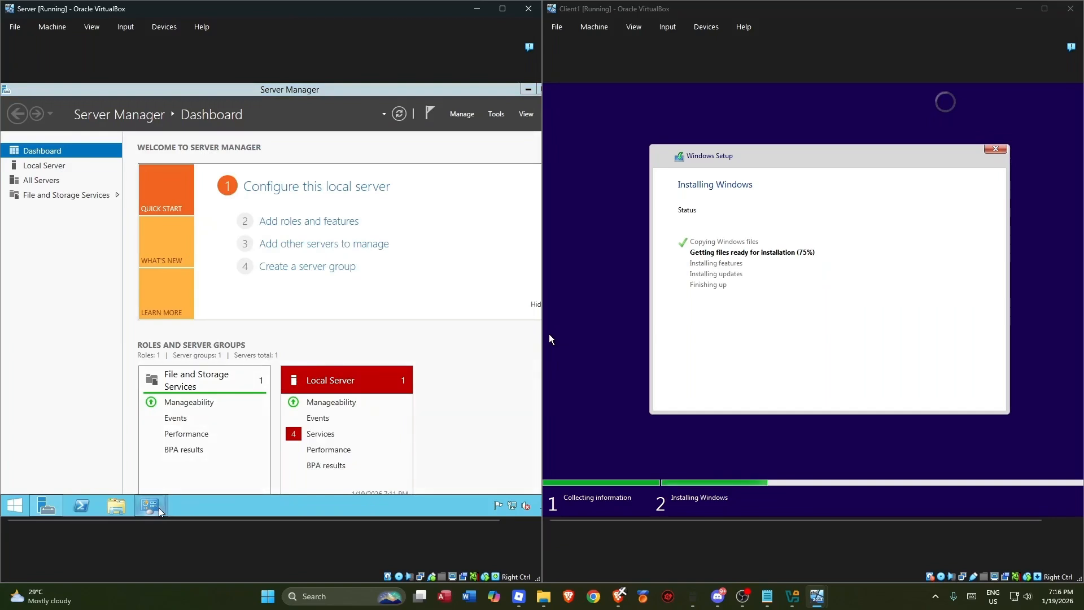
{"action": "mouse_move", "coordinate": [150, 505]}
{"action": "left_click", "coordinate": [139, 398]}
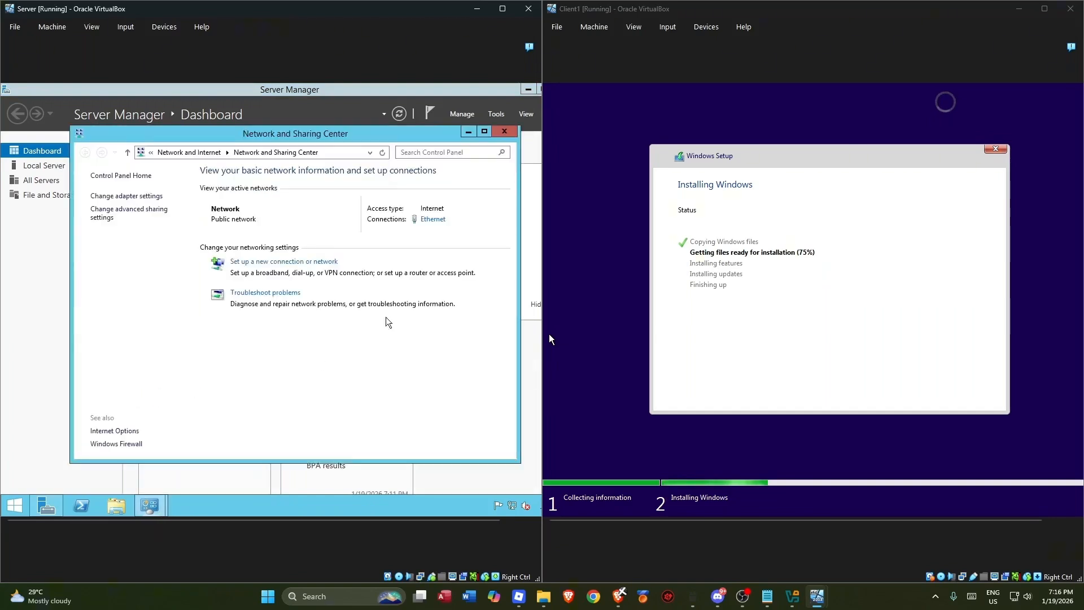
{"action": "left_click", "coordinate": [500, 134]}
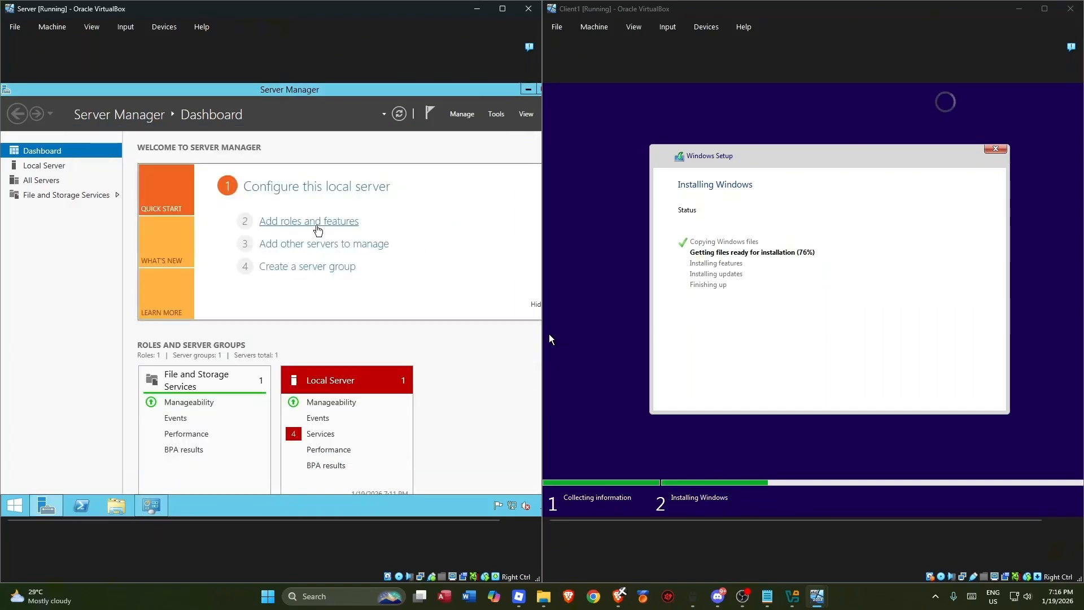
- Start adding roles and features with a role-based or feature-based installation on the Server machine, continuing to the server roles page
{"action": "left_click", "coordinate": [321, 226]}
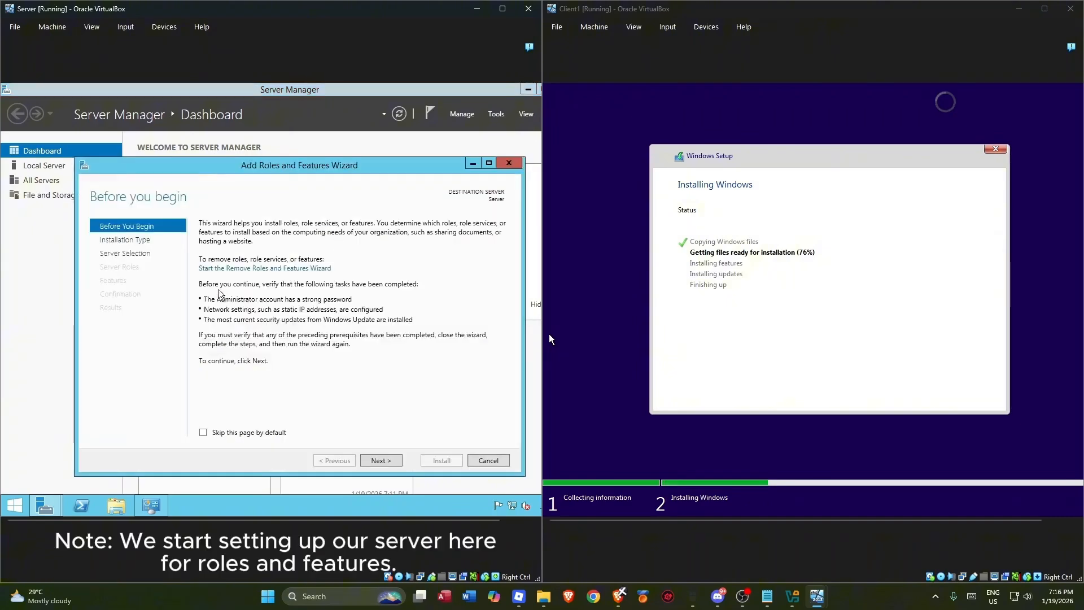
{"action": "left_click", "coordinate": [392, 463]}
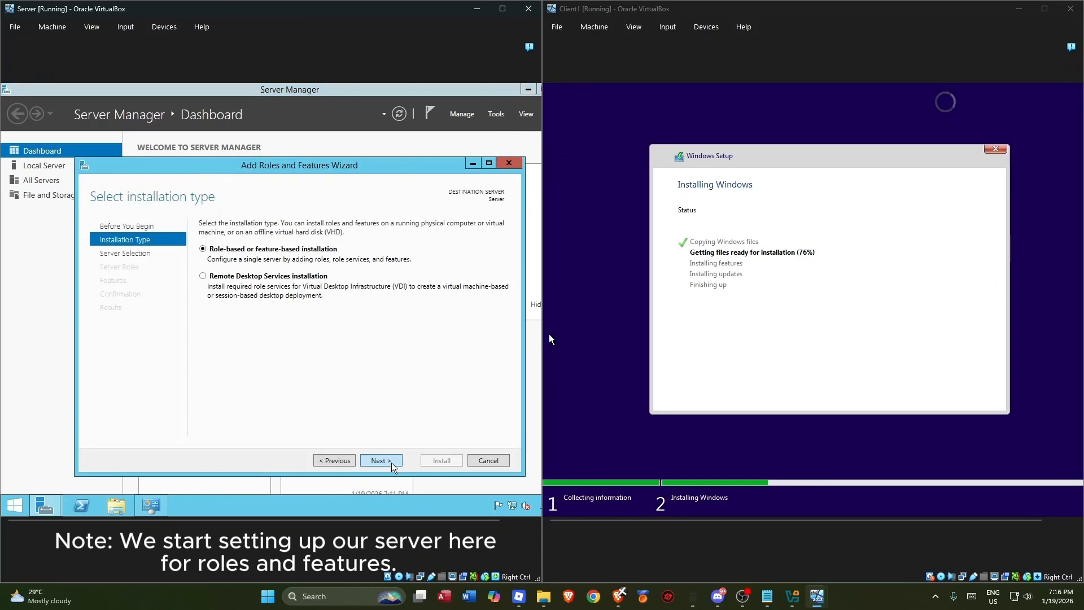
{"action": "left_click", "coordinate": [391, 463]}
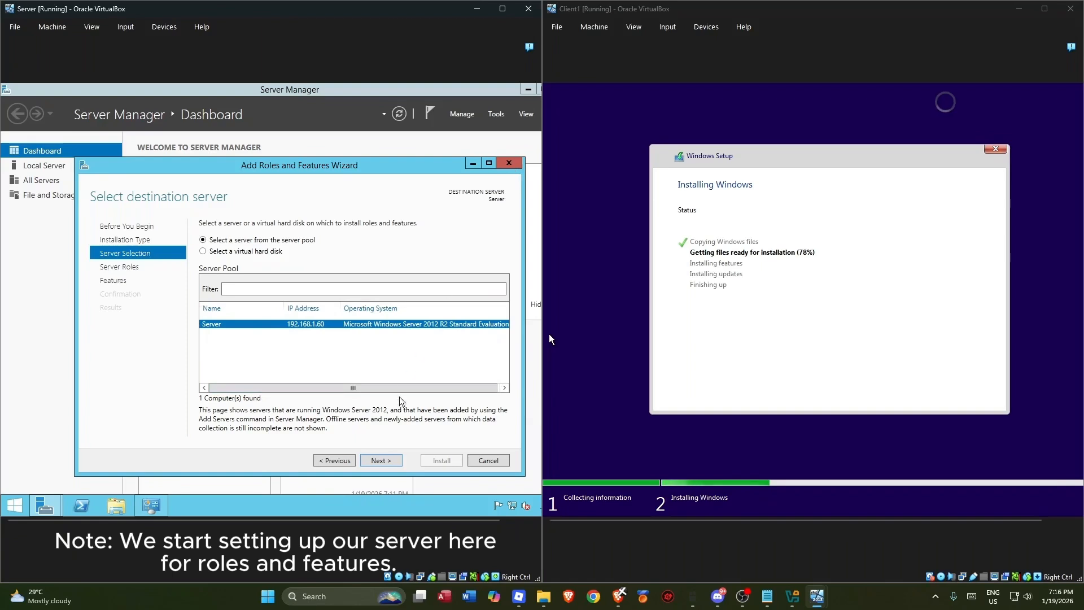
{"action": "left_click", "coordinate": [381, 460]}
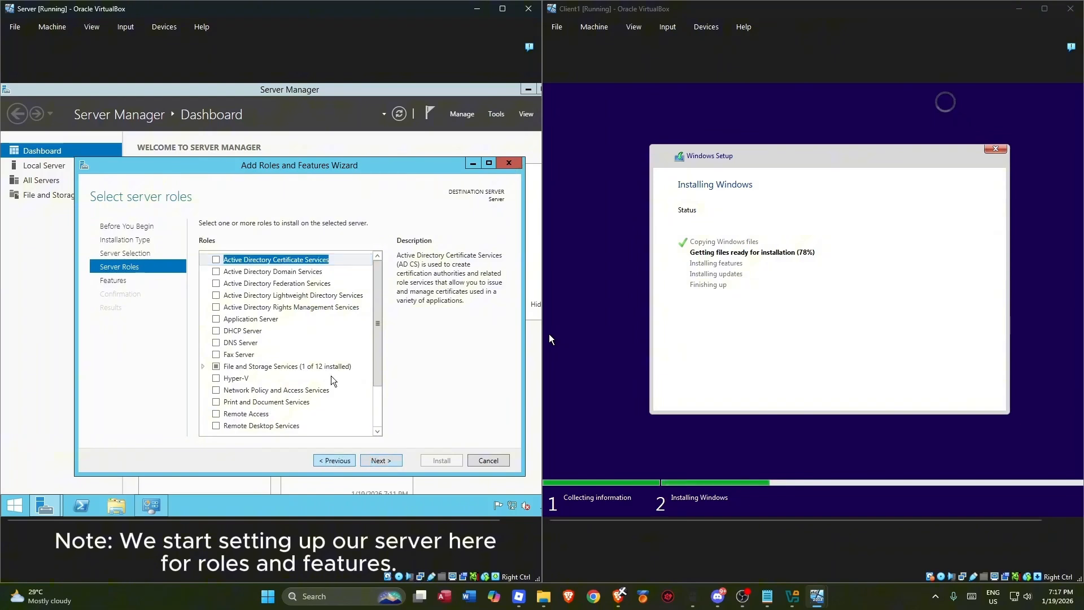
- Select the DHCP Server, DNS Server and Active Directory Domain Services roles, adding their required features and continuing past the validation results
{"action": "left_click", "coordinate": [217, 333]}
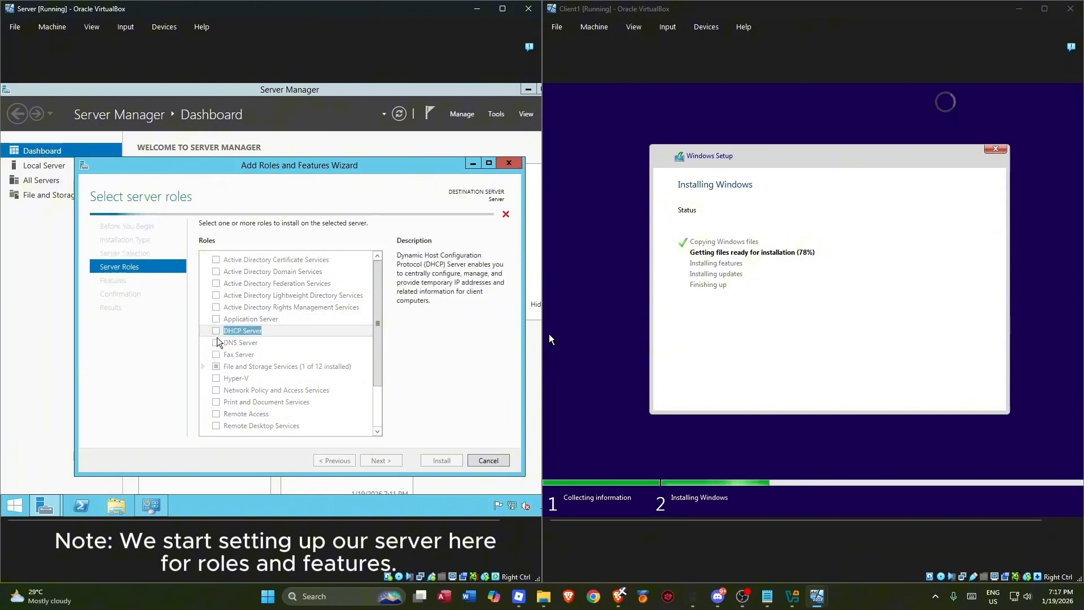
{"action": "left_click", "coordinate": [337, 409]}
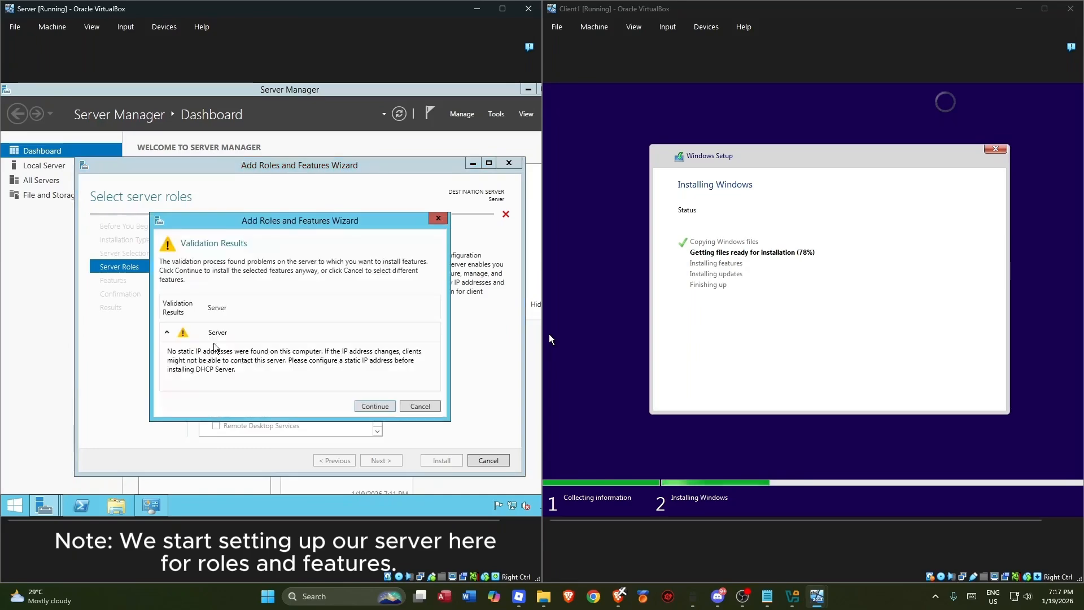
{"action": "left_click", "coordinate": [372, 405]}
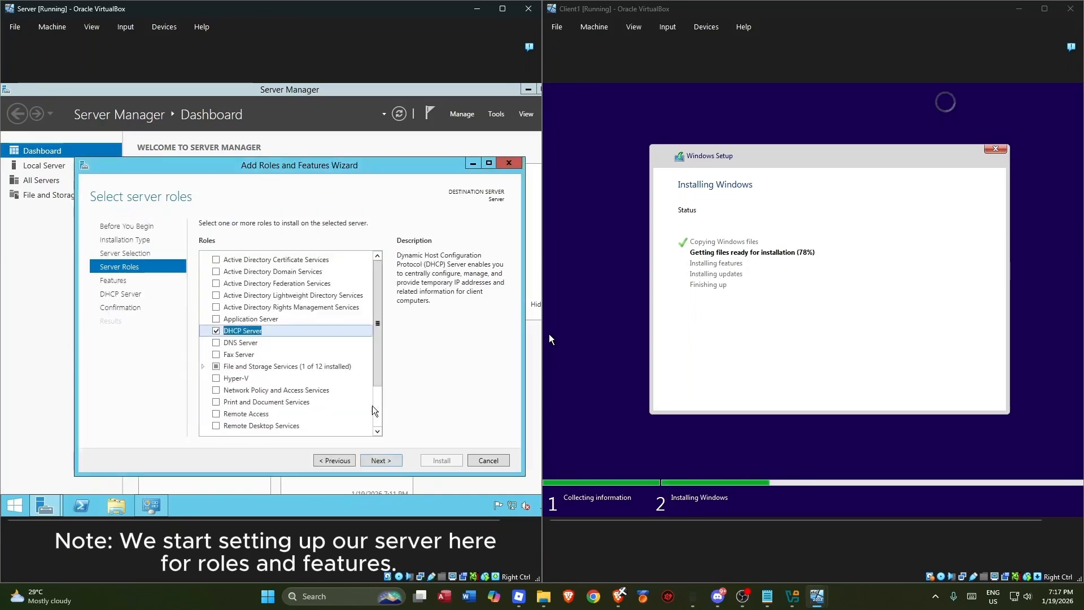
{"action": "left_click", "coordinate": [216, 344]}
{"action": "left_click", "coordinate": [335, 408]}
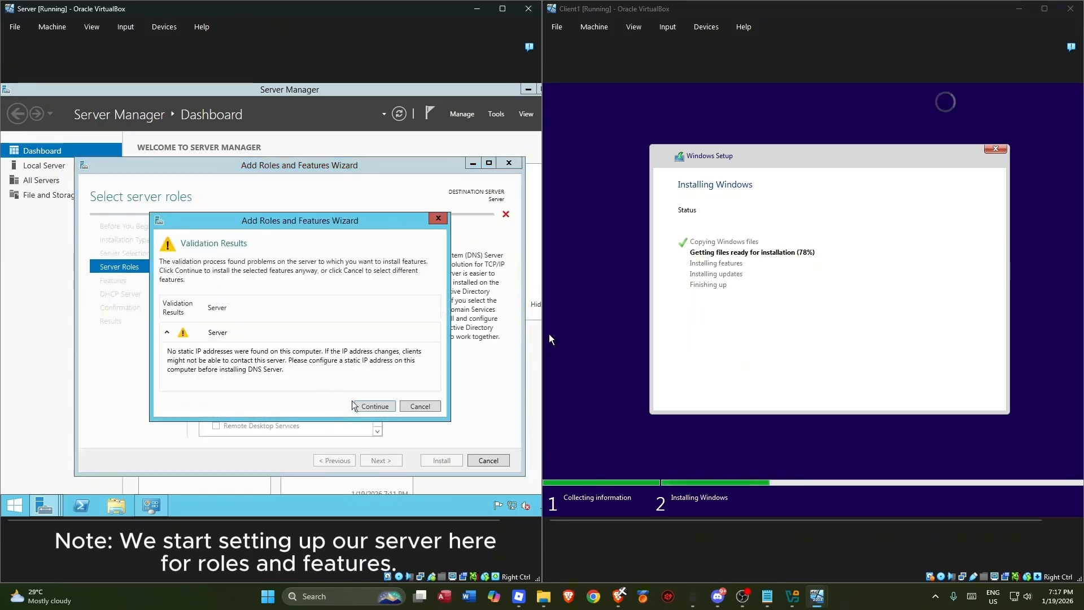
{"action": "left_click", "coordinate": [366, 405]}
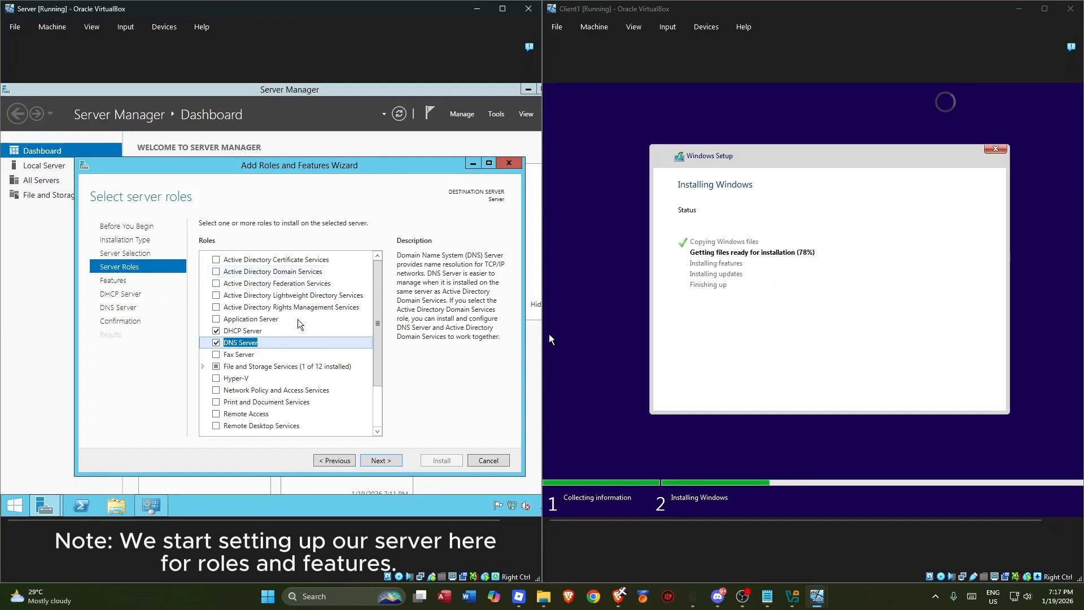
{"action": "left_click", "coordinate": [214, 271]}
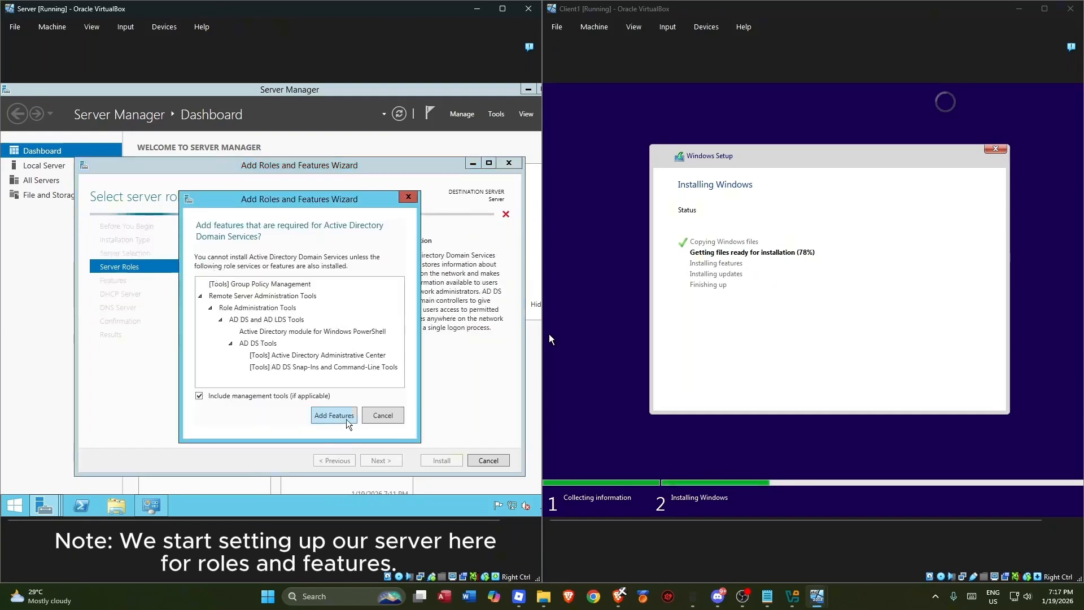
{"action": "left_click", "coordinate": [347, 419]}
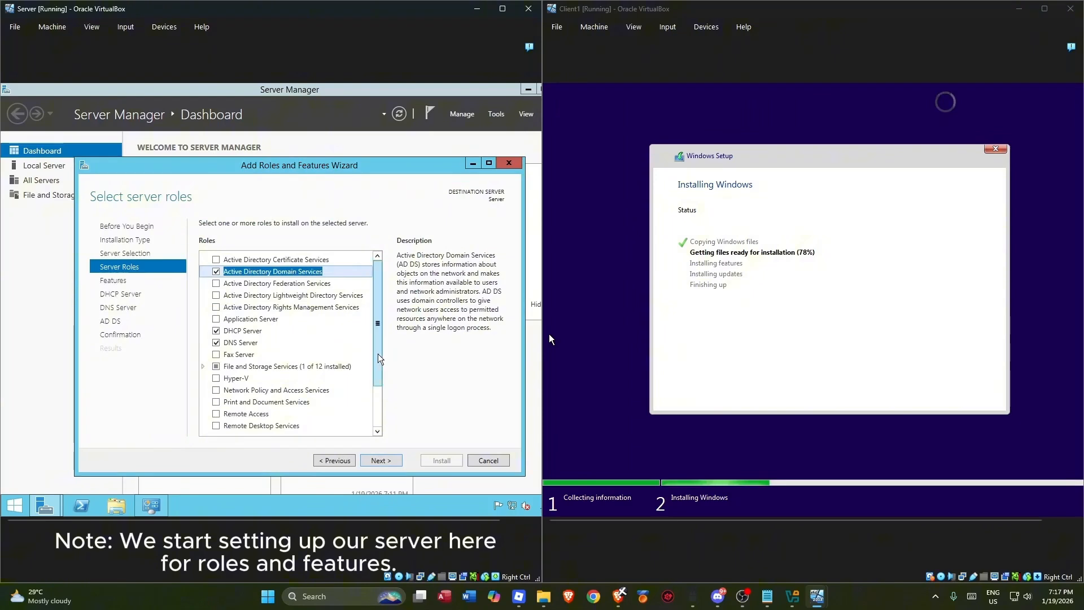
- Select File Server Resource Manager within File and iSCSI Services and add its required features
{"action": "scroll", "coordinate": [372, 388], "scroll_direction": "down", "scroll_amount": 2}
{"action": "left_click", "coordinate": [203, 310]}
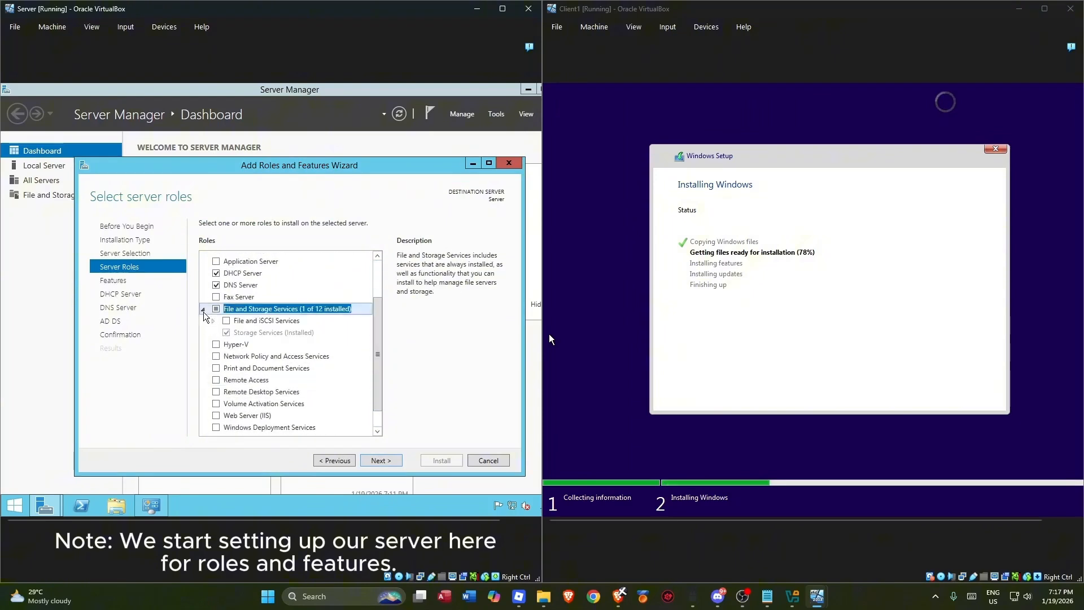
{"action": "left_click", "coordinate": [214, 320]}
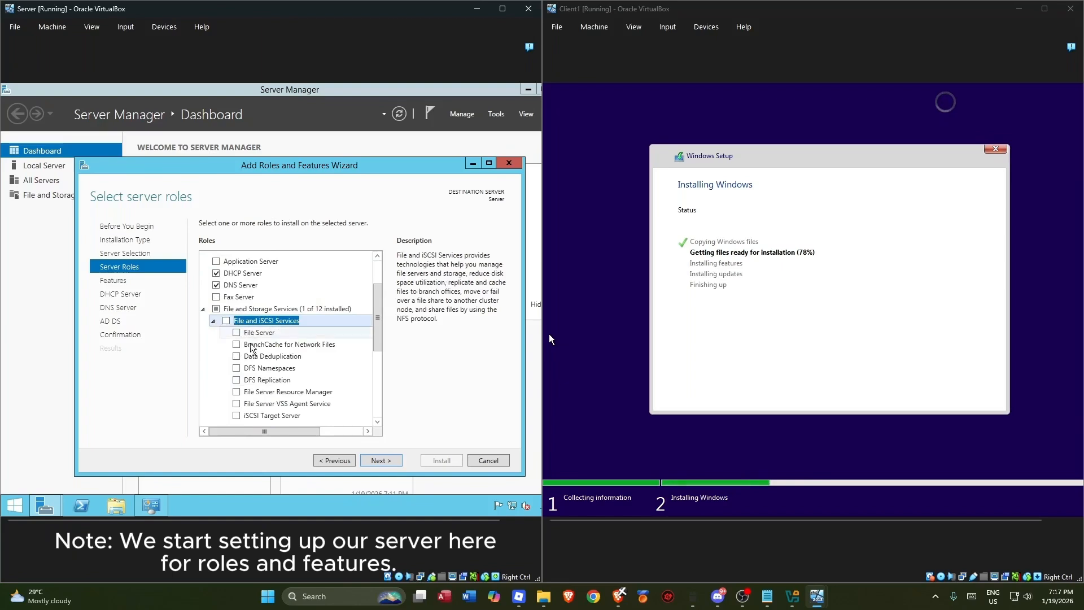
{"action": "left_click", "coordinate": [237, 391]}
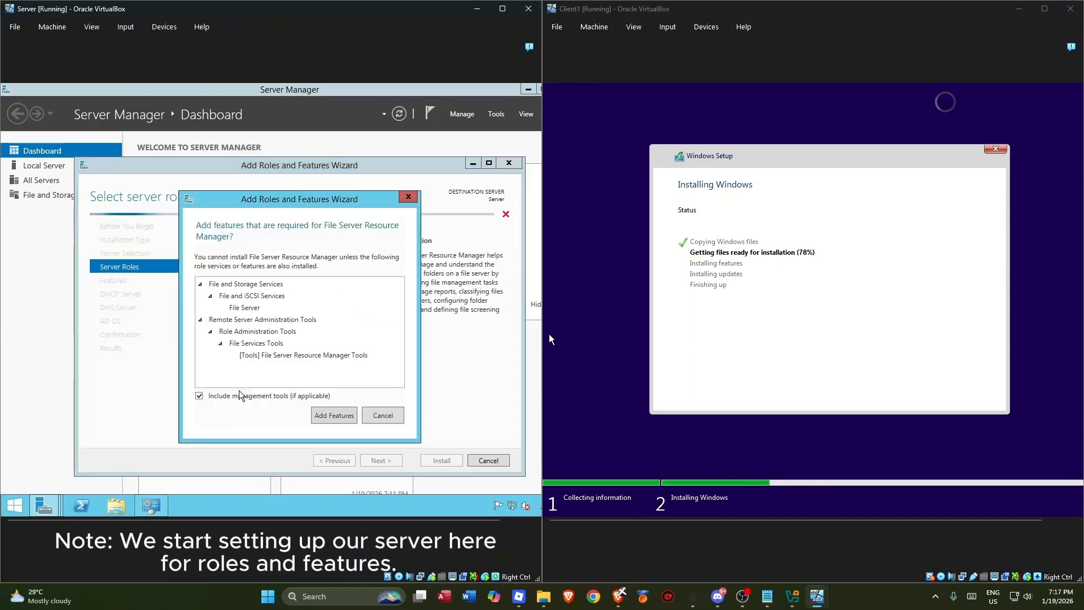
{"action": "left_click", "coordinate": [331, 414]}
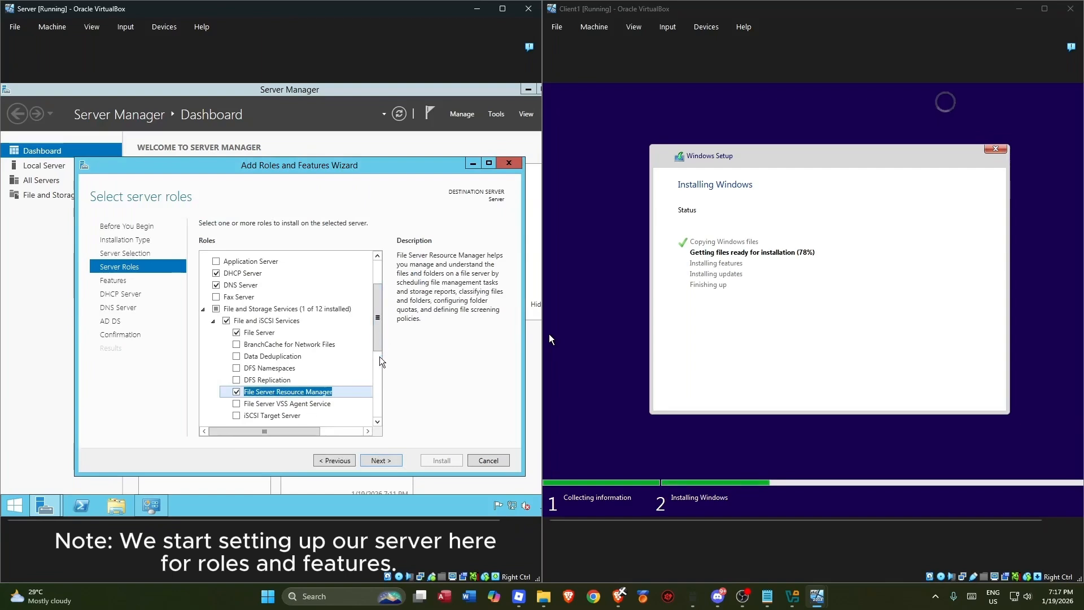
- Select the Print and Document Services role and add its required features
{"action": "left_click_drag", "start_coordinate": [379, 357], "coordinate": [375, 405]}
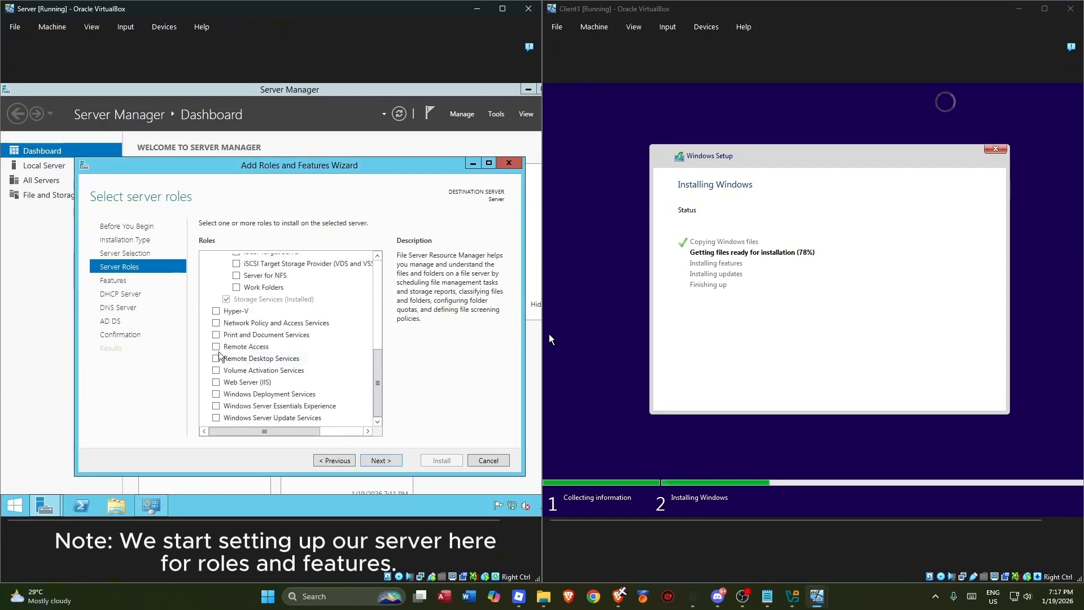
{"action": "left_click", "coordinate": [208, 337]}
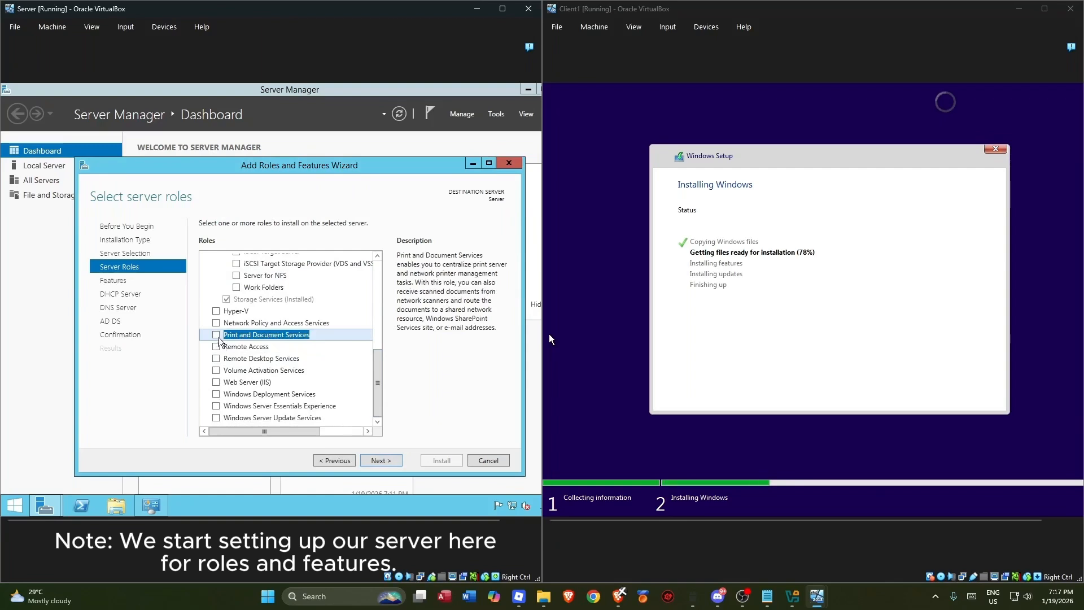
{"action": "left_click", "coordinate": [217, 336]}
{"action": "left_click", "coordinate": [327, 414]}
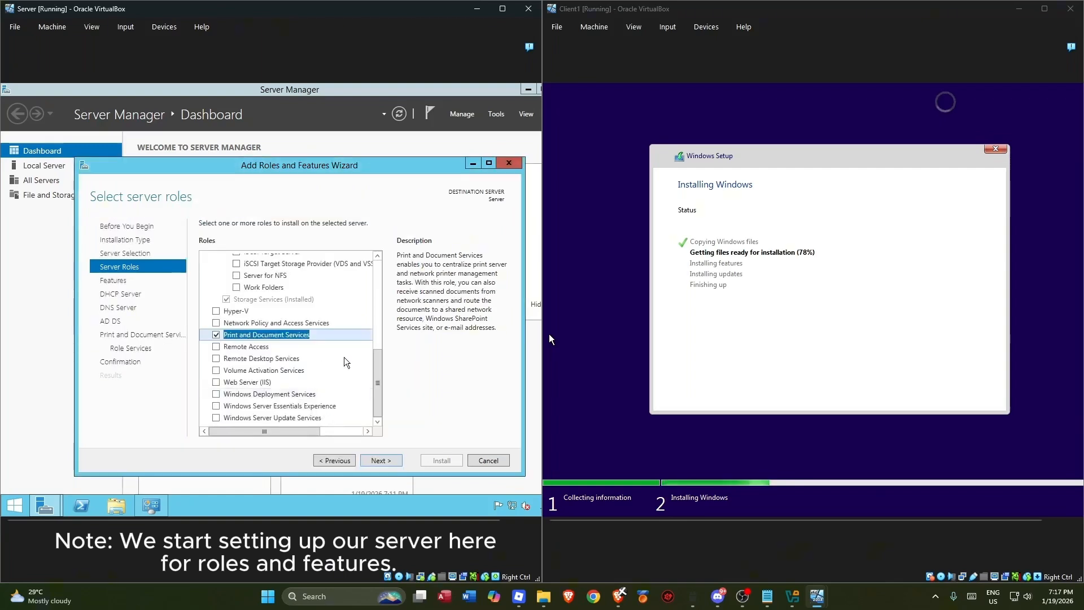
- Proceed to the features selection and choose Windows Server Backup for installation
{"action": "left_click", "coordinate": [384, 458]}
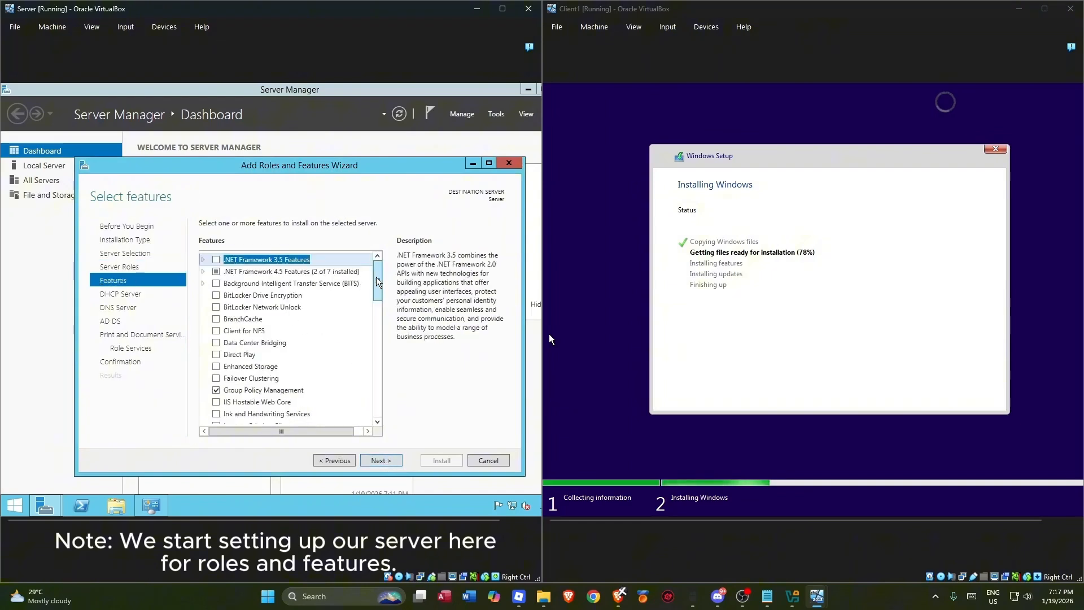
{"action": "left_click_drag", "start_coordinate": [375, 276], "coordinate": [379, 400]}
{"action": "left_click", "coordinate": [241, 325]}
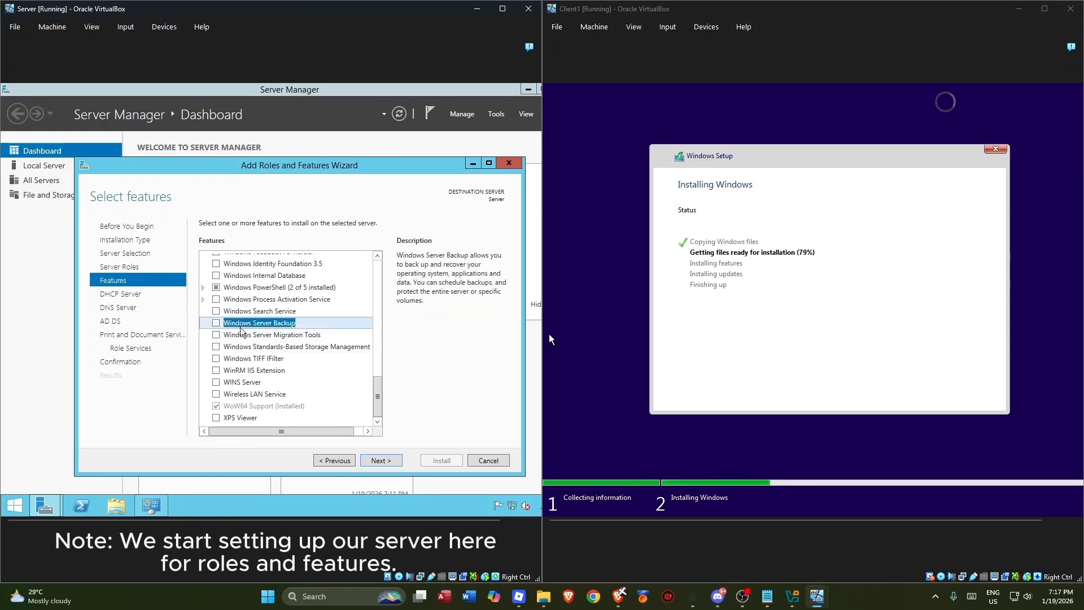
{"action": "left_click", "coordinate": [216, 323]}
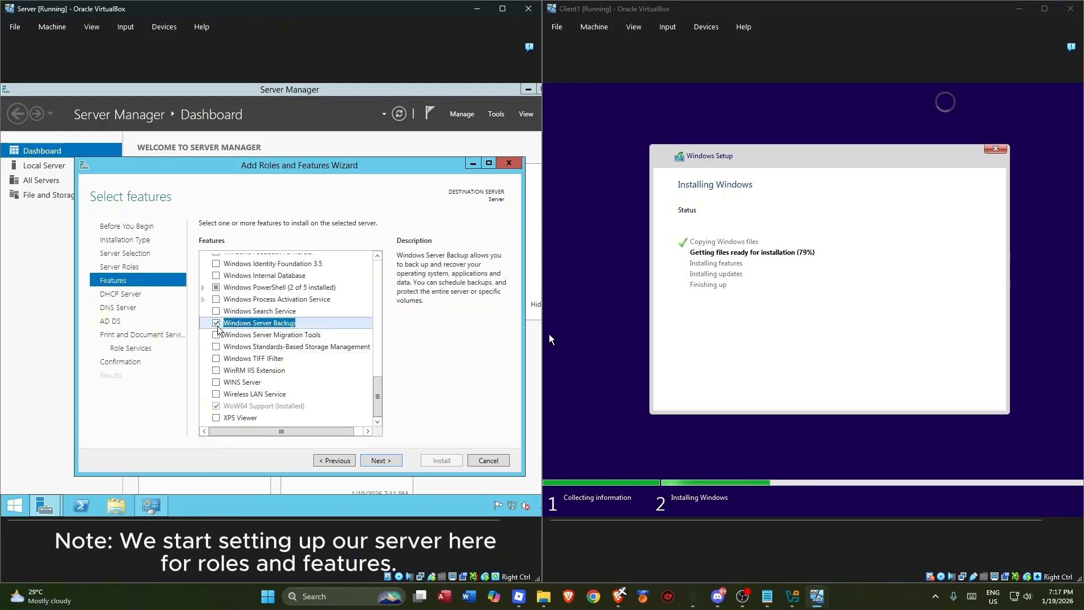
- Accept the remaining role pages with Print Server as the role service, and install the selected roles and features
{"action": "left_click", "coordinate": [392, 459]}
{"action": "left_click", "coordinate": [392, 460]}
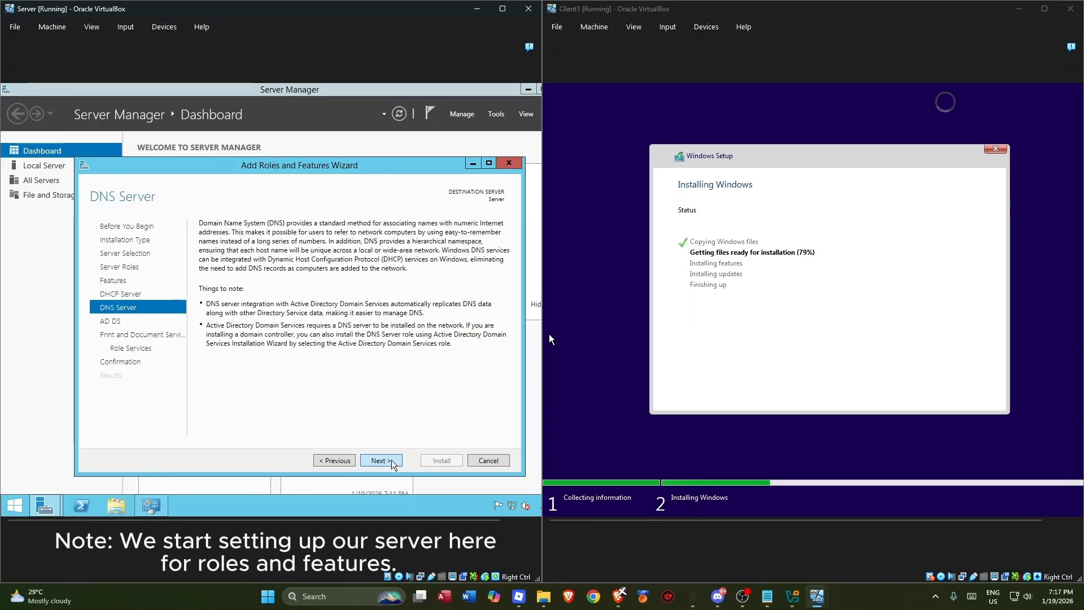
{"action": "left_click", "coordinate": [392, 460]}
{"action": "left_click", "coordinate": [391, 460]}
{"action": "left_click", "coordinate": [391, 460]}
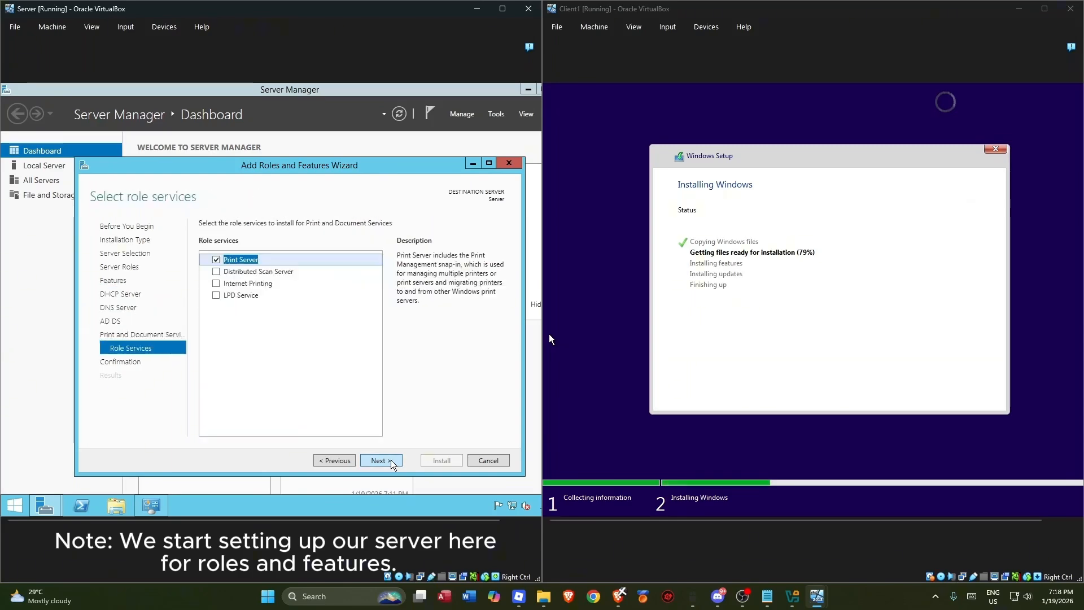
{"action": "left_click", "coordinate": [391, 460]}
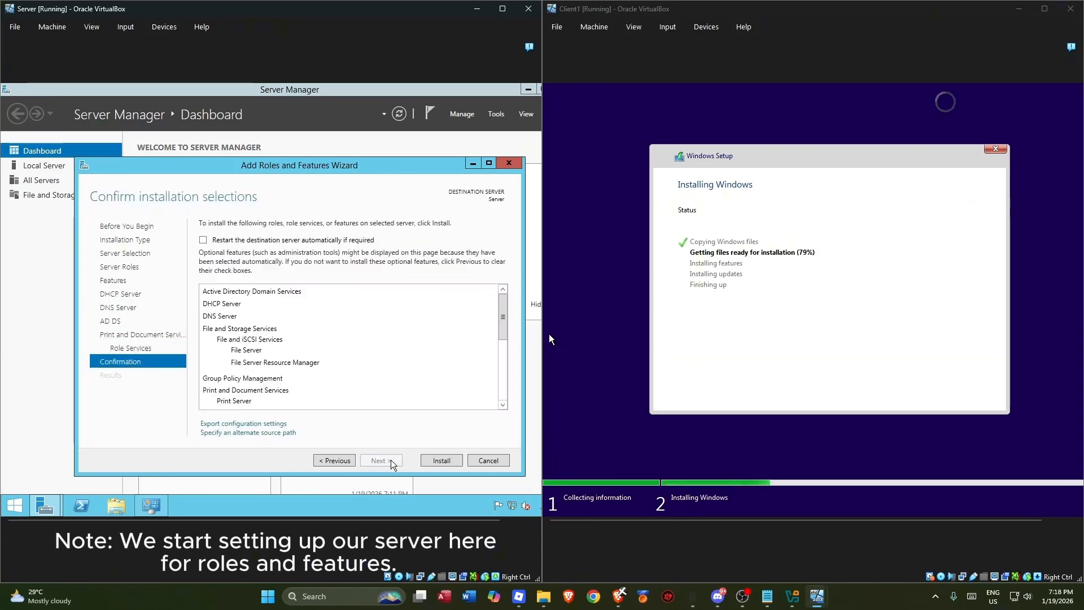
{"action": "left_click", "coordinate": [450, 462]}
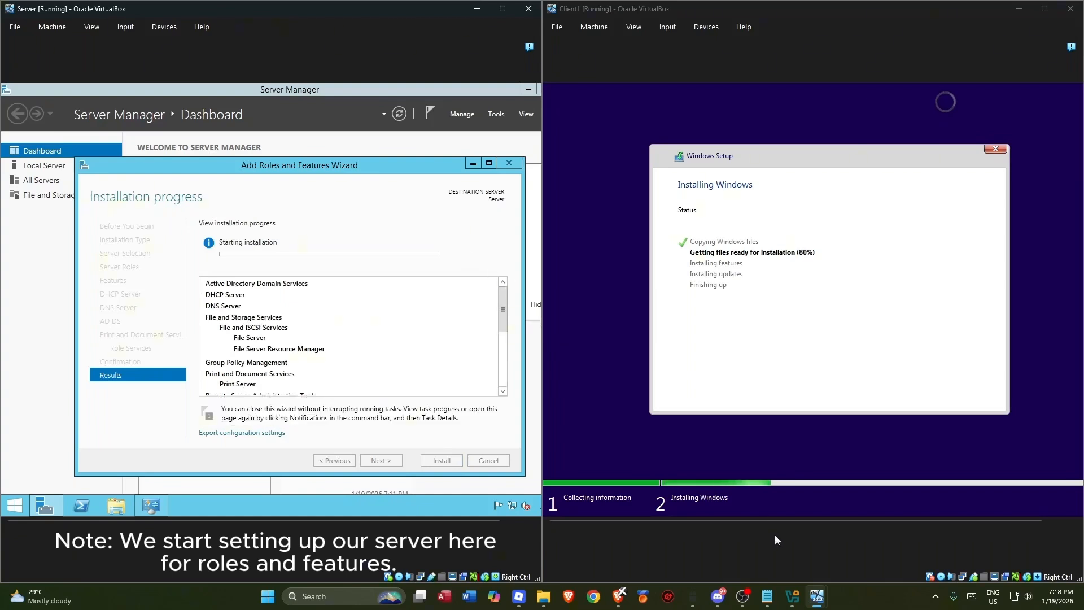
- Close the completed Add Roles and Features Wizard and the Network Connections window to return to the Server Manager dashboard
{"action": "left_click", "coordinate": [859, 606]}
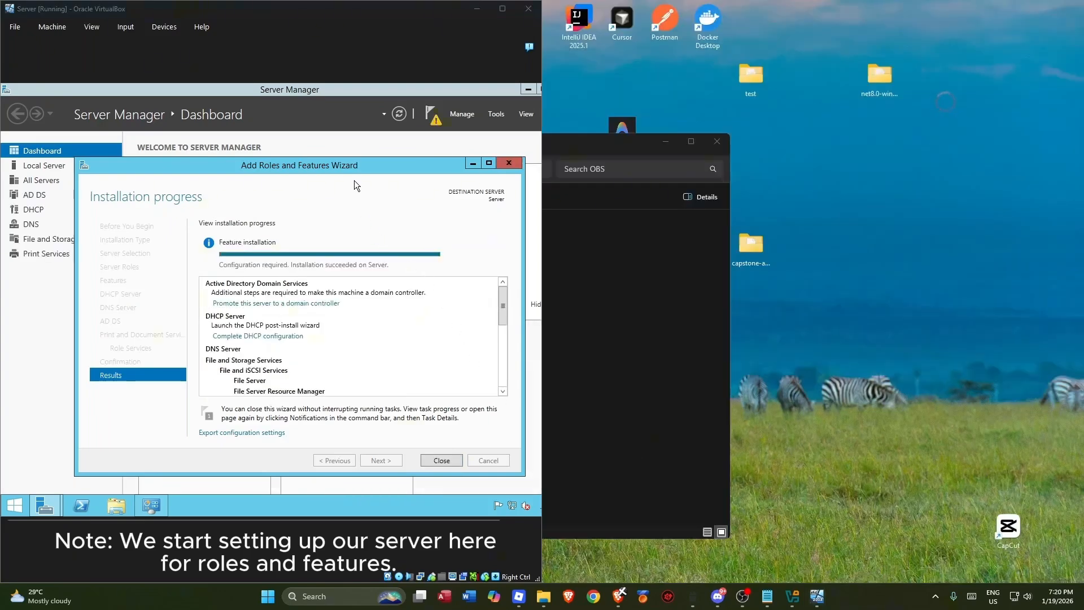
{"action": "left_click_drag", "start_coordinate": [370, 171], "coordinate": [341, 147]}
{"action": "left_click", "coordinate": [423, 438]}
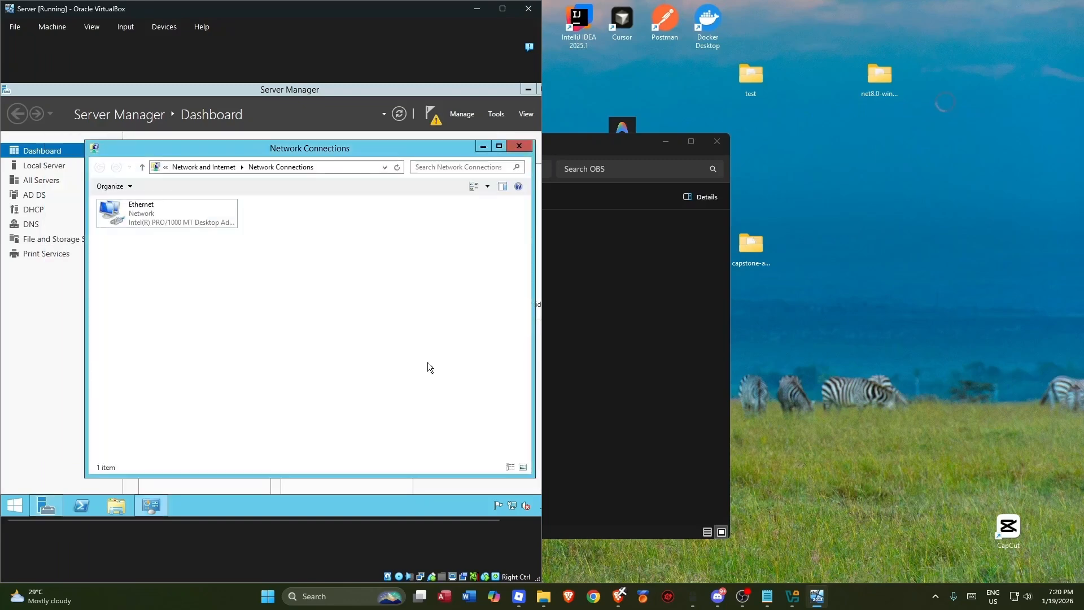
{"action": "left_click", "coordinate": [516, 147]}
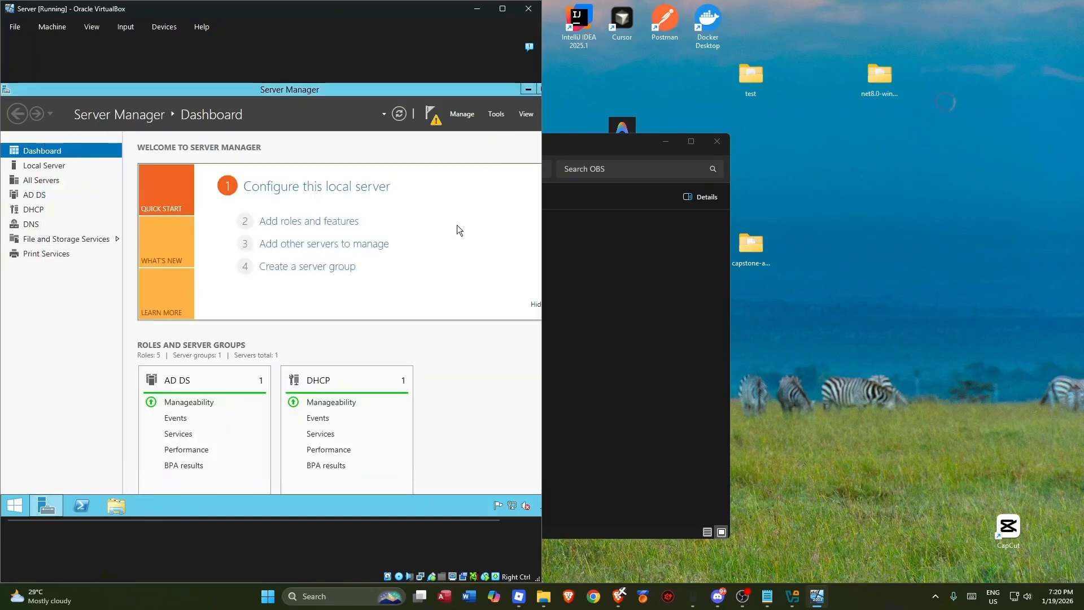